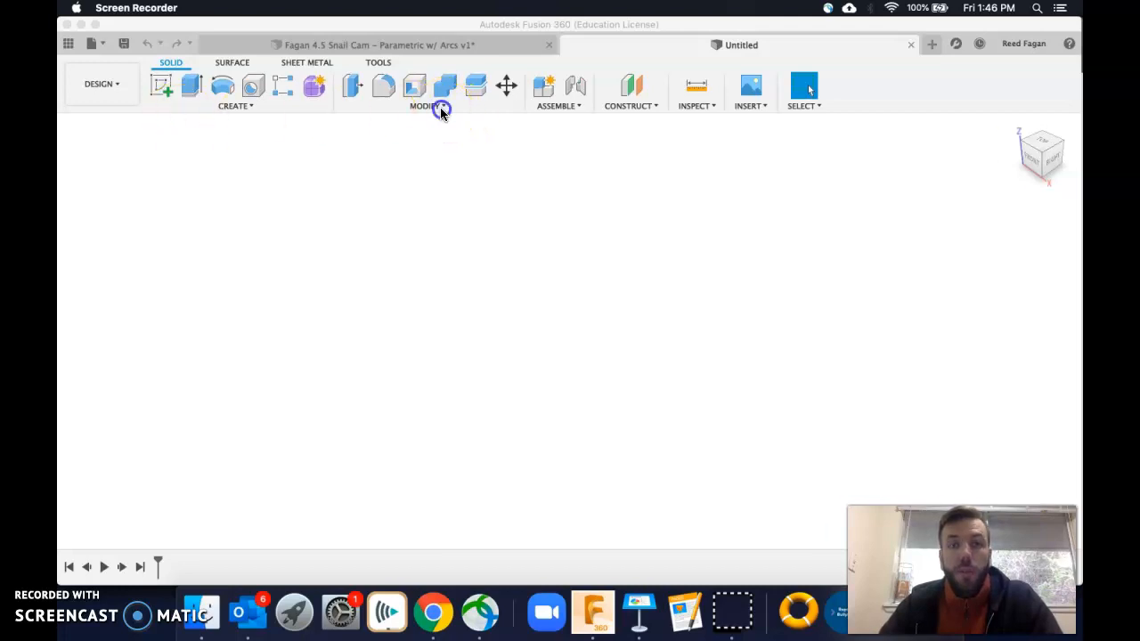
- Switch to the finished Snail Cam document and view the cam from its right side
click(440, 107)
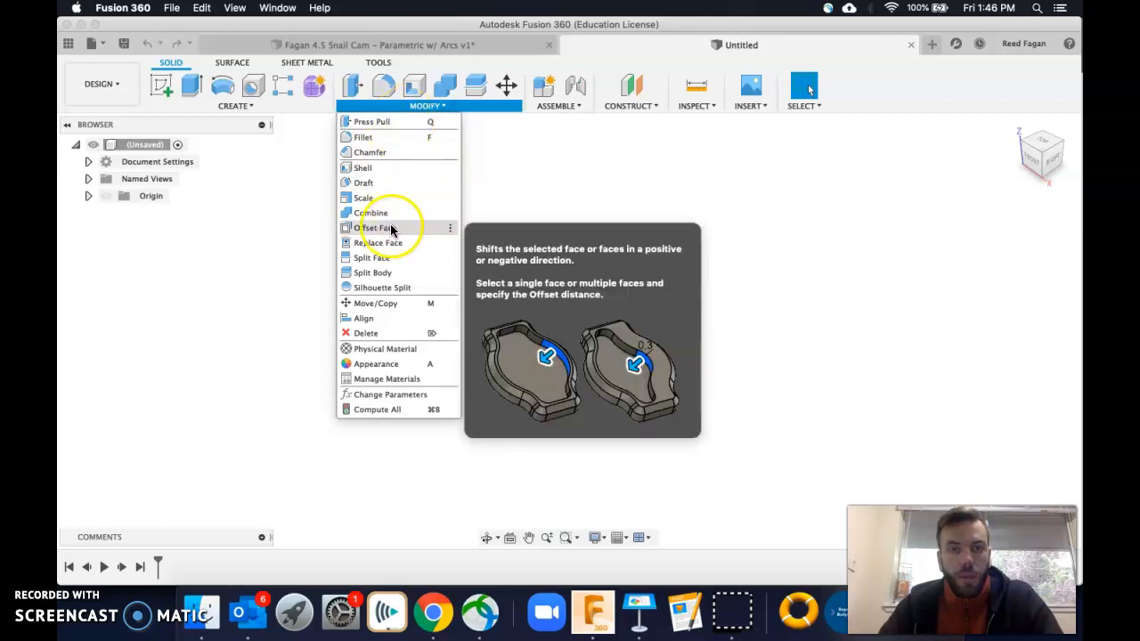
click(380, 397)
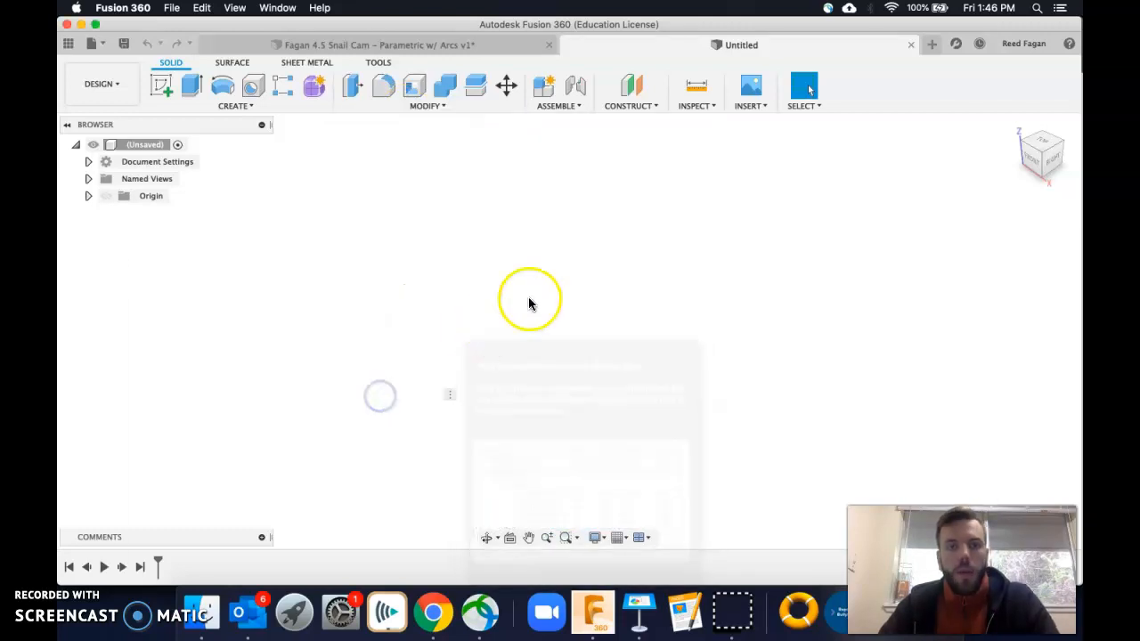
click(391, 45)
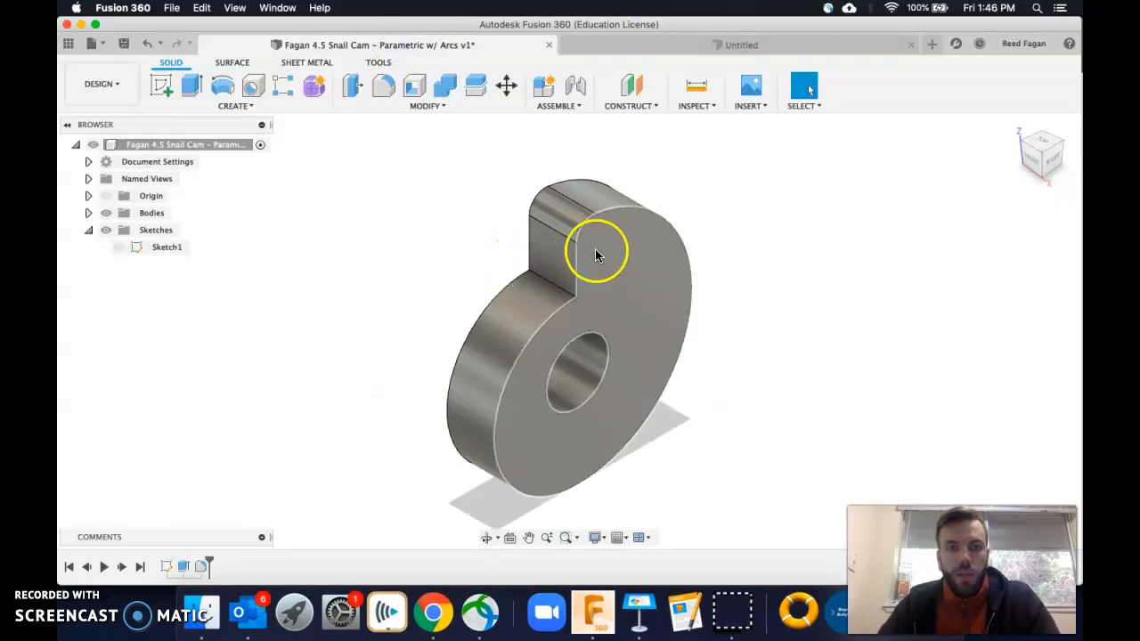
click(1051, 161)
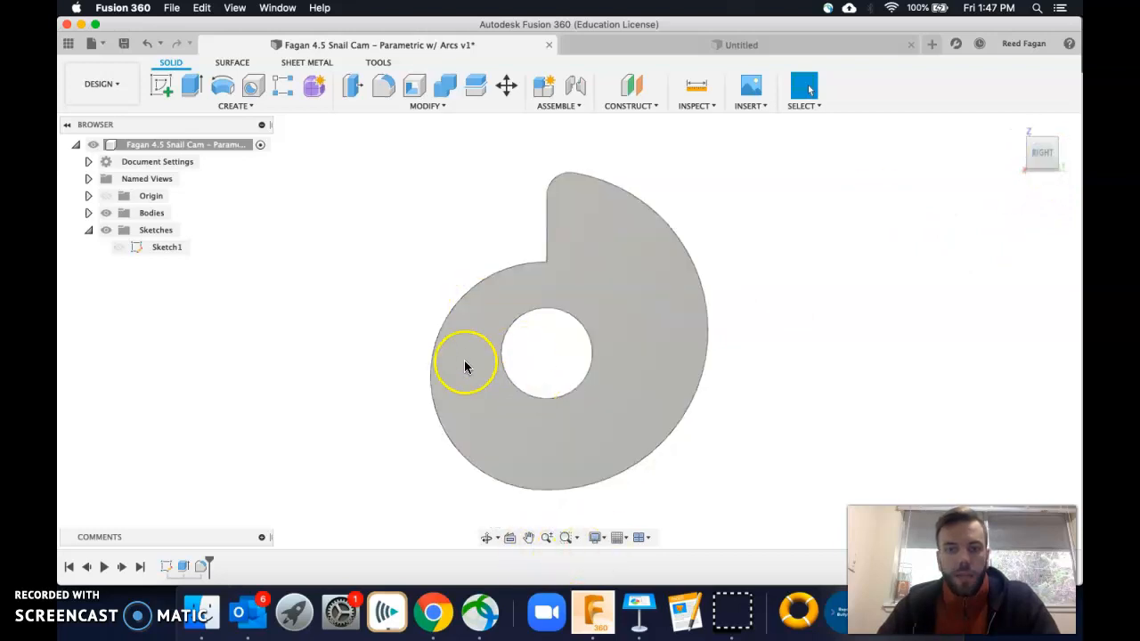
- Switch to Chrome, close the Screen Recorder page and examine the snail cam's dimensions in the cam drawing
key(super+Tab)
key(super+Tab)
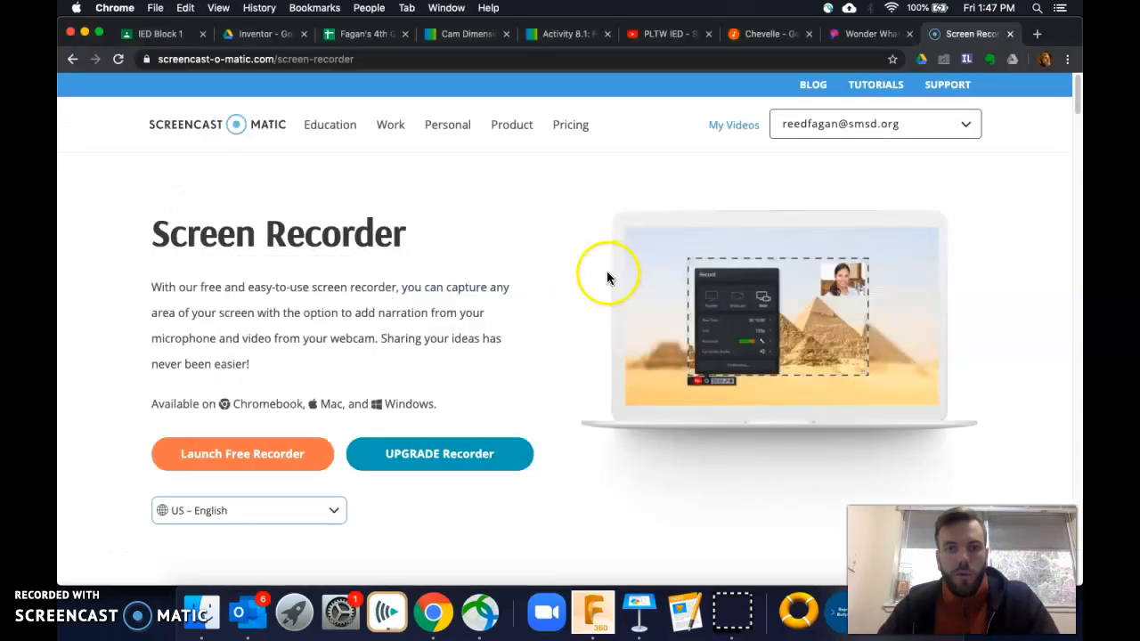
click(1009, 34)
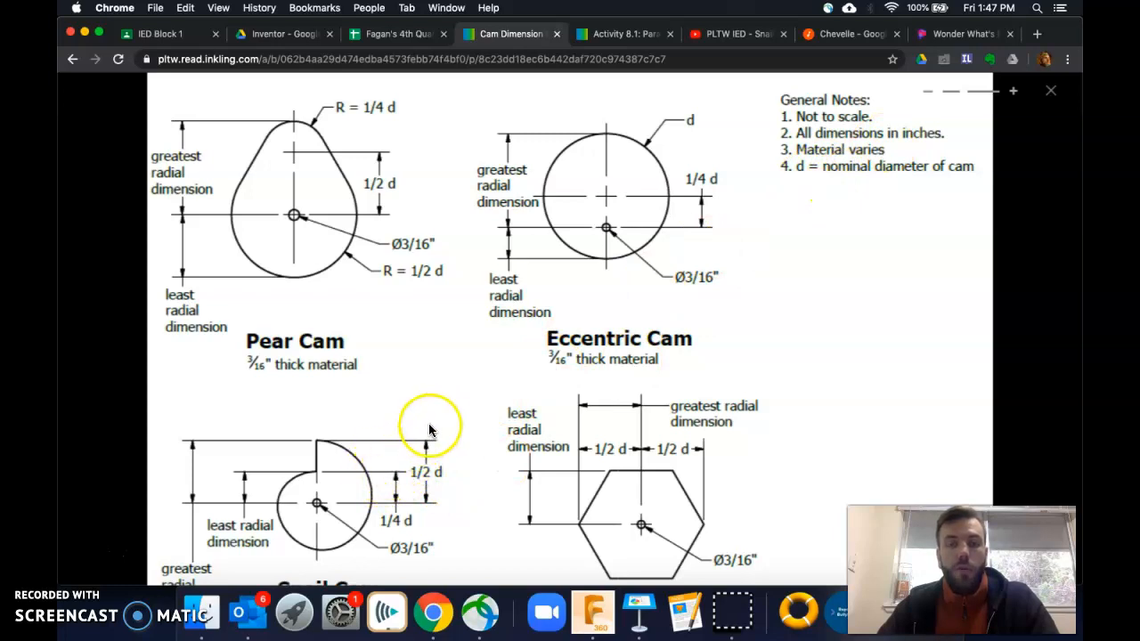
- Switch to Fusion 360, open the untitled design's parameters and start a new user parameter named d
key(super+Tab)
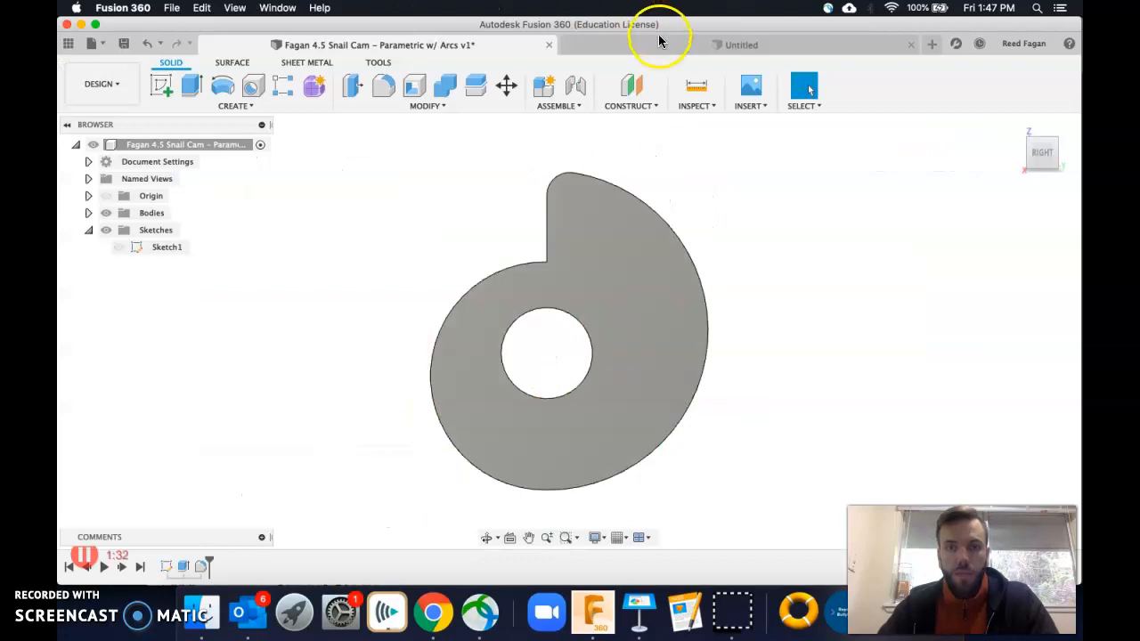
click(658, 42)
click(432, 107)
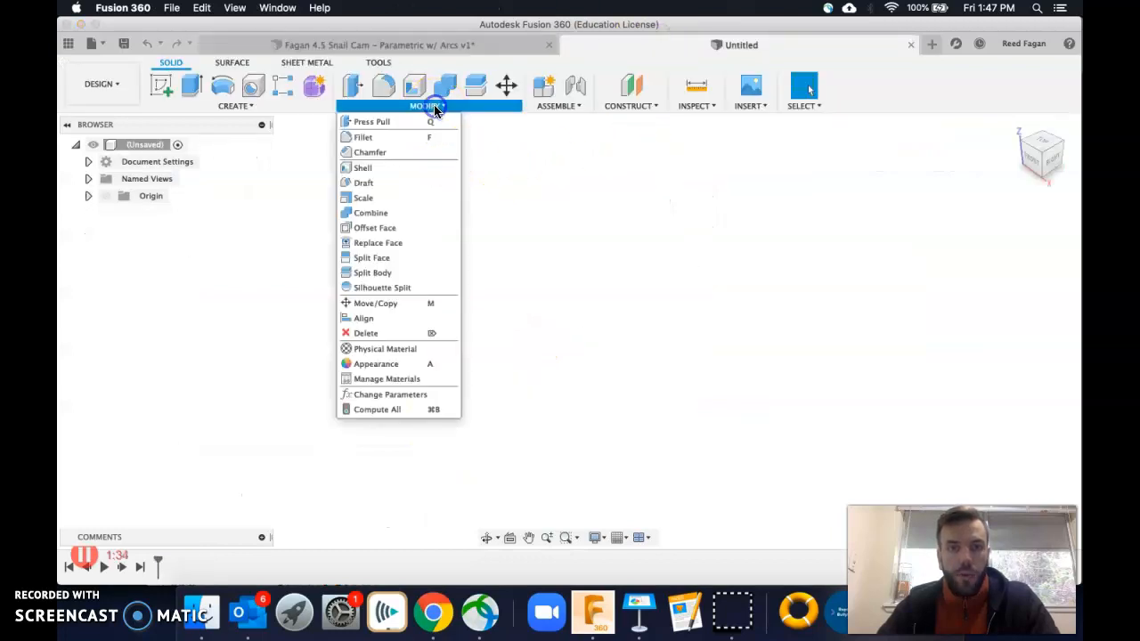
click(386, 395)
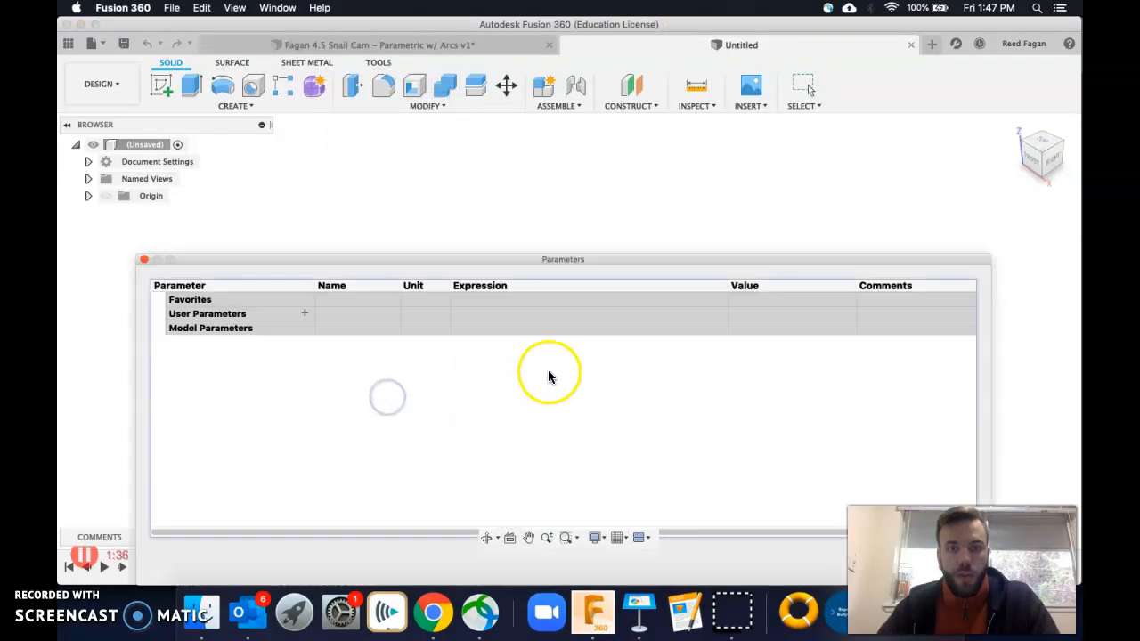
click(304, 314)
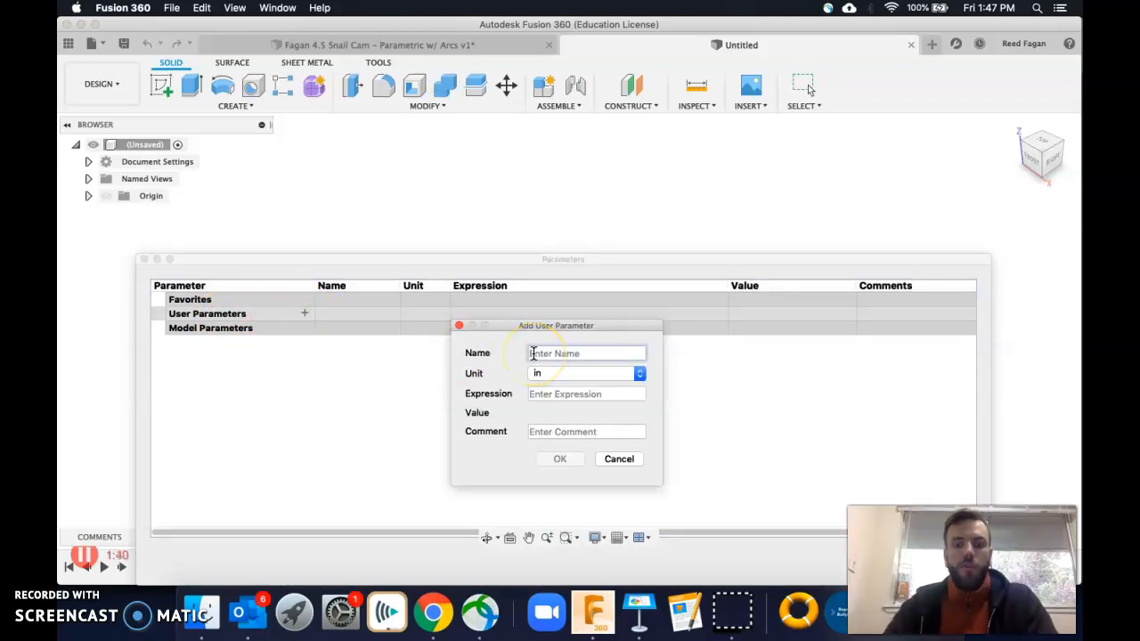
click(533, 354)
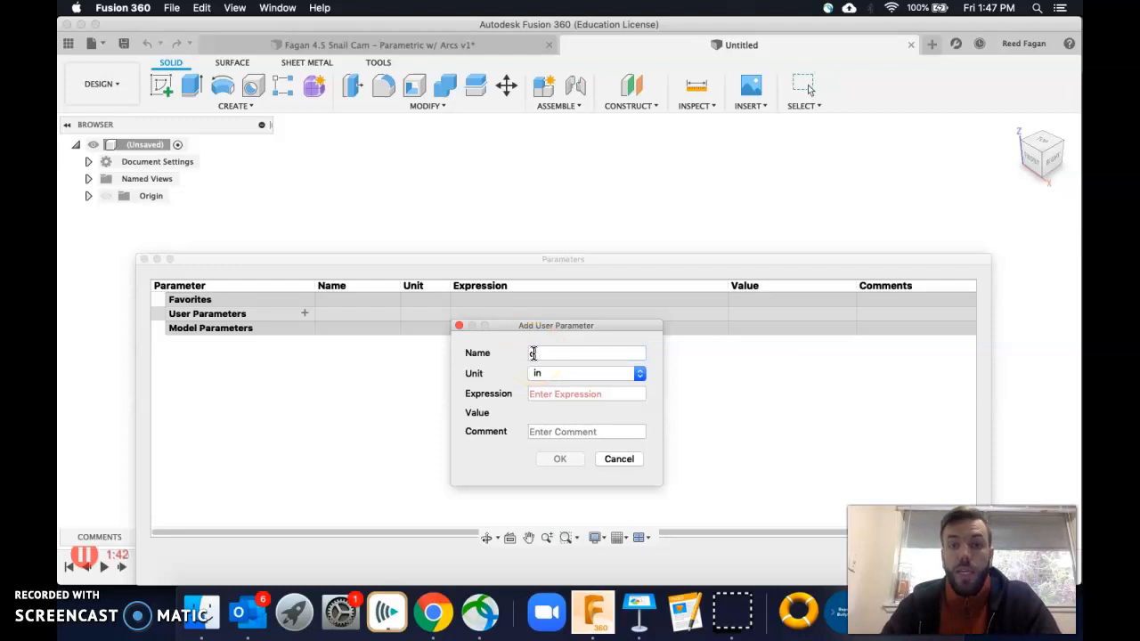
text(d)
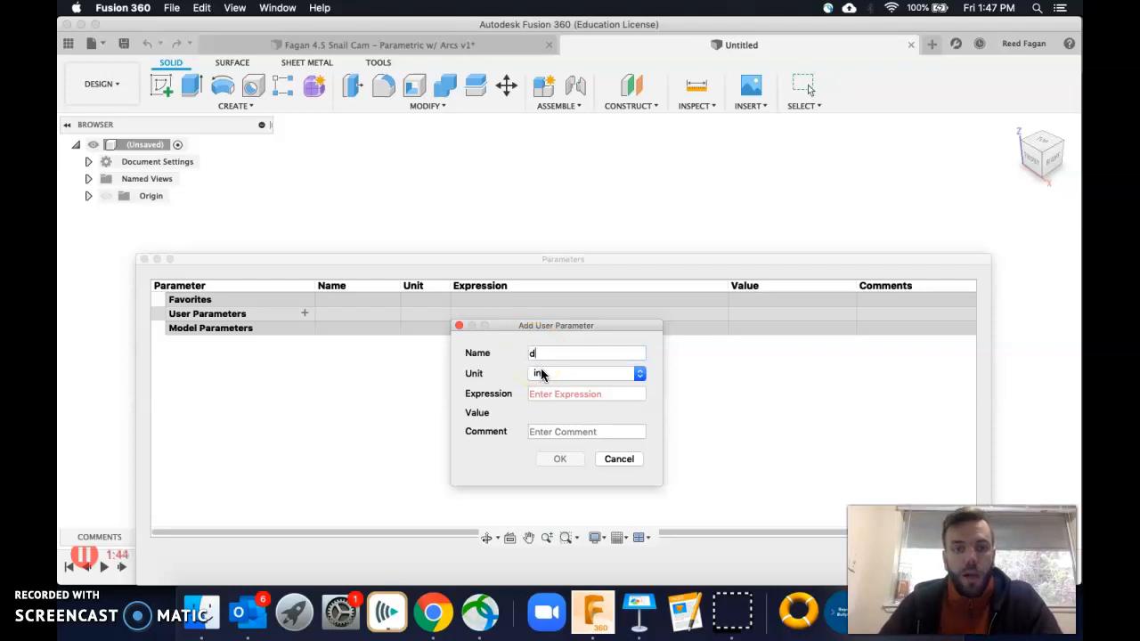
- Give parameter d the unit in, expression 1 and comment "Nominal diameter", and add it
drag(539, 377, 638, 375)
click(639, 375)
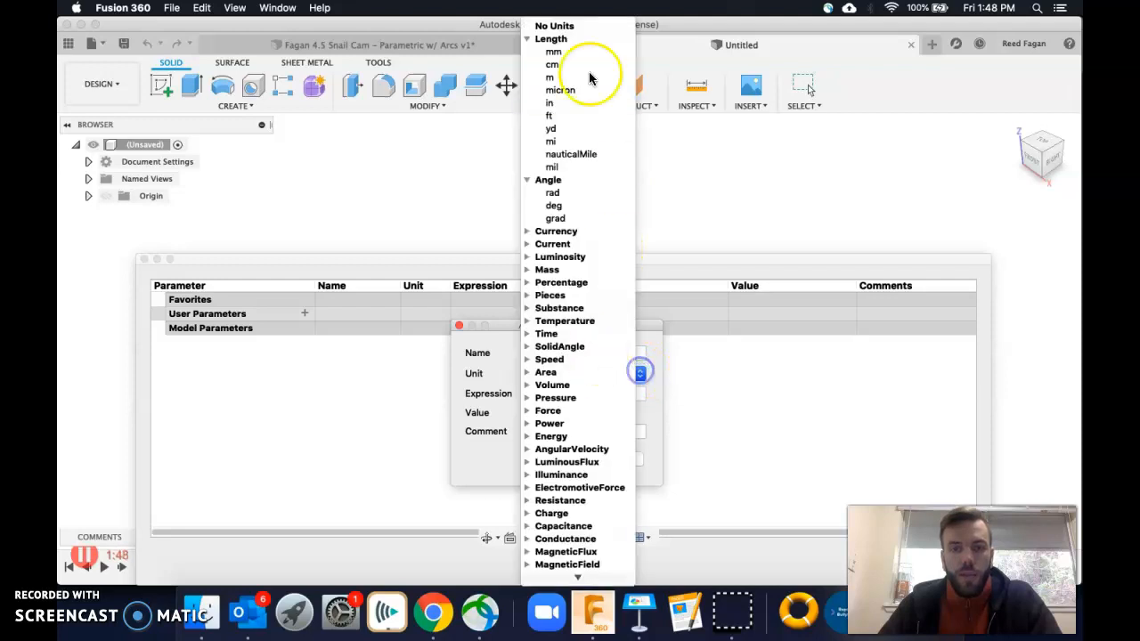
click(549, 103)
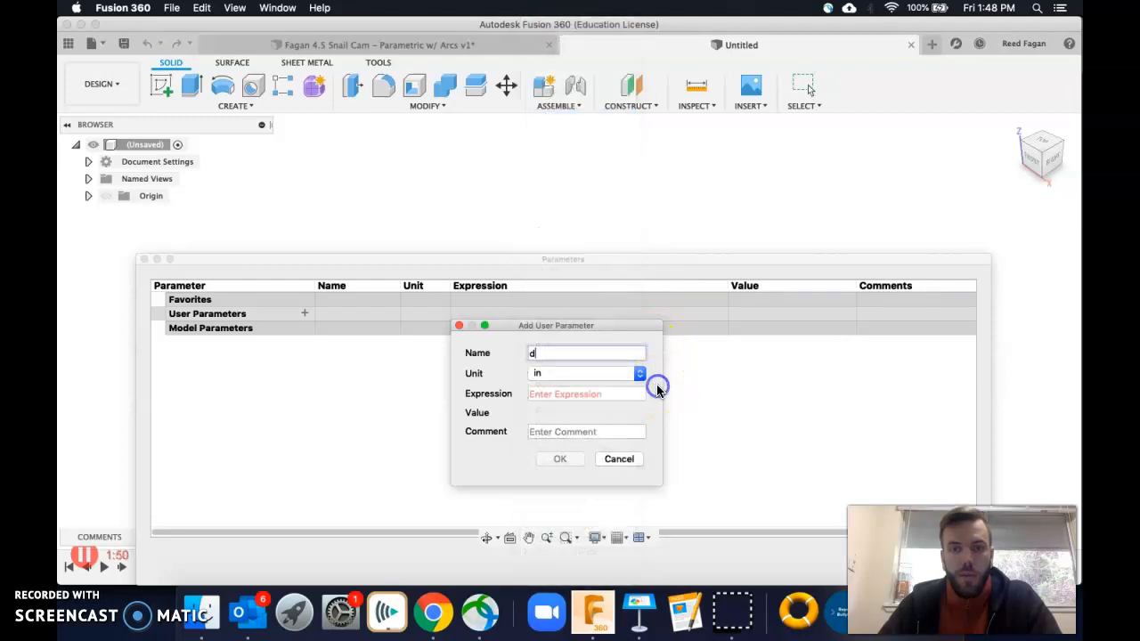
click(560, 398)
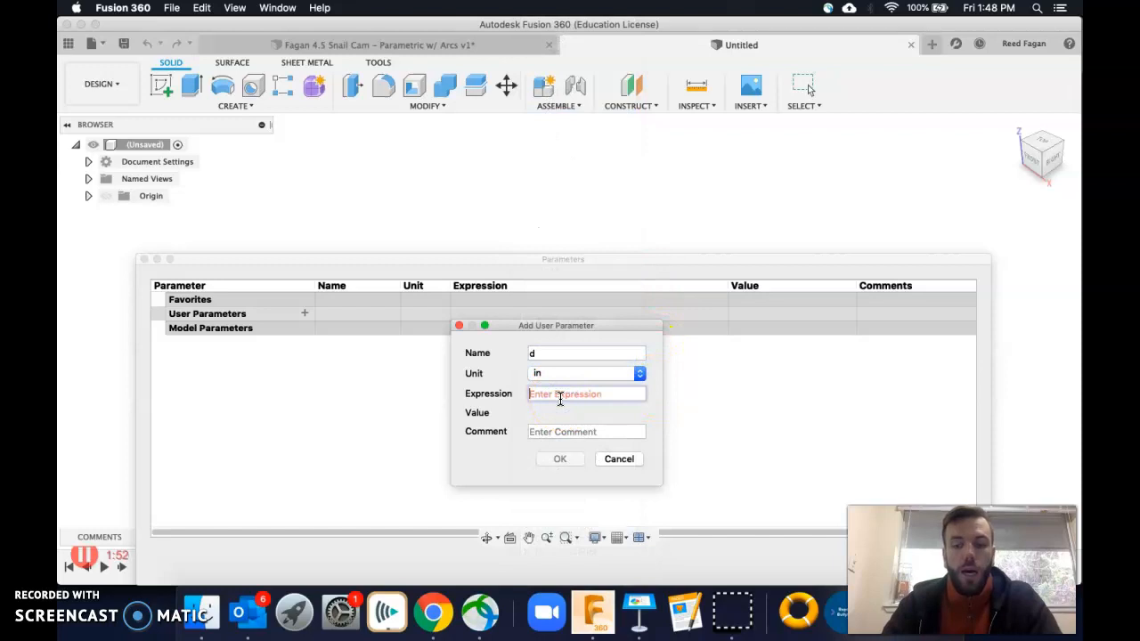
text(1)
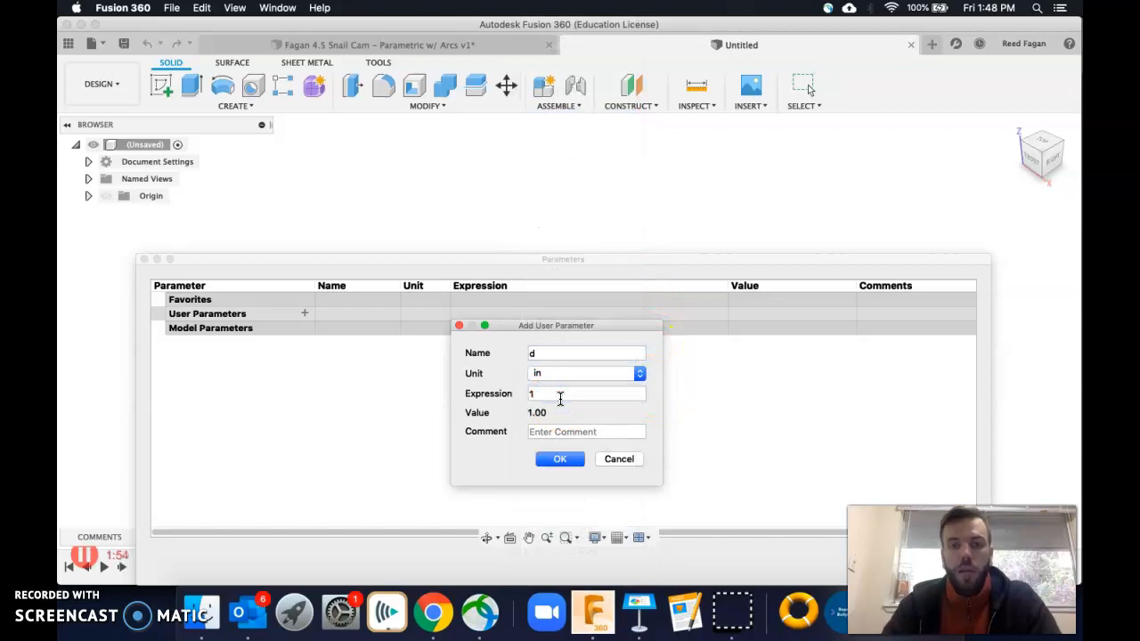
click(547, 429)
text(Non)
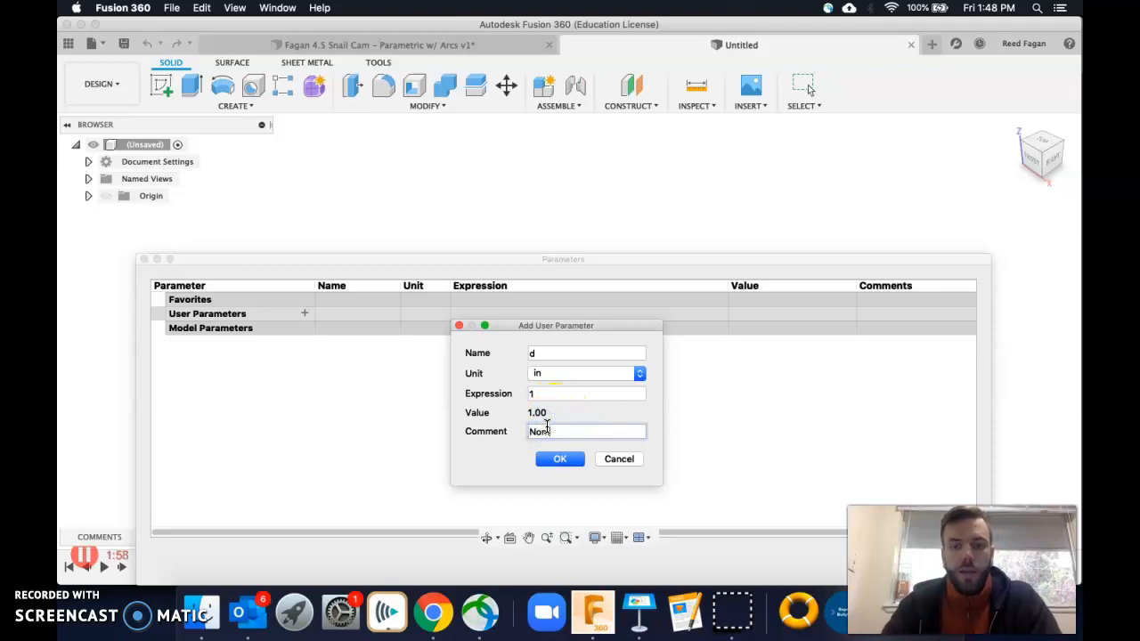
text(inal diameter)
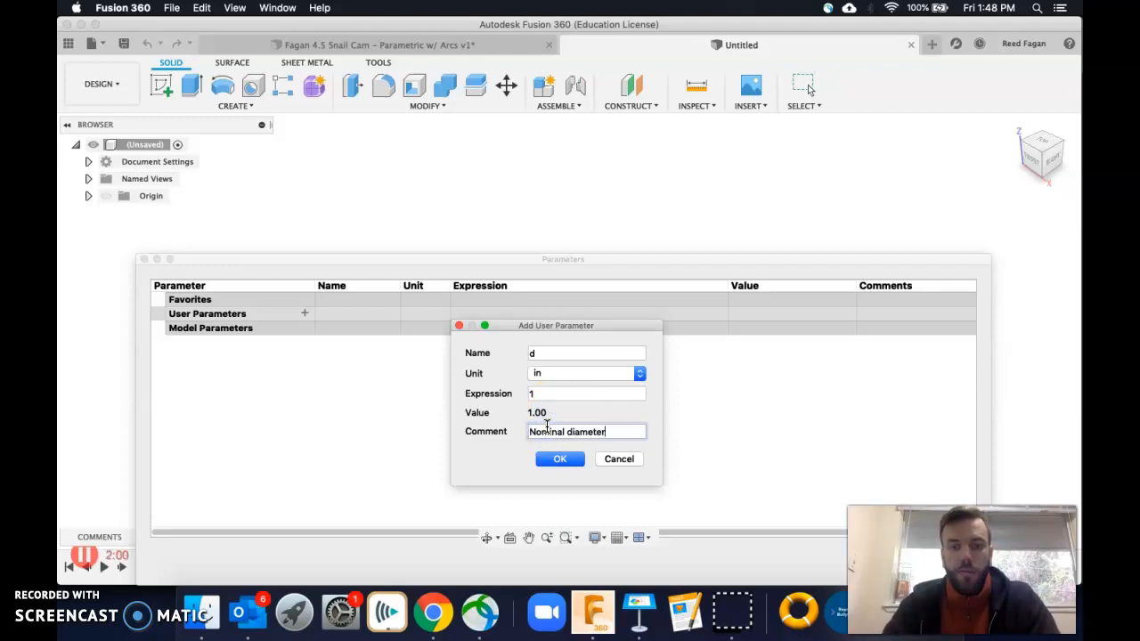
click(559, 458)
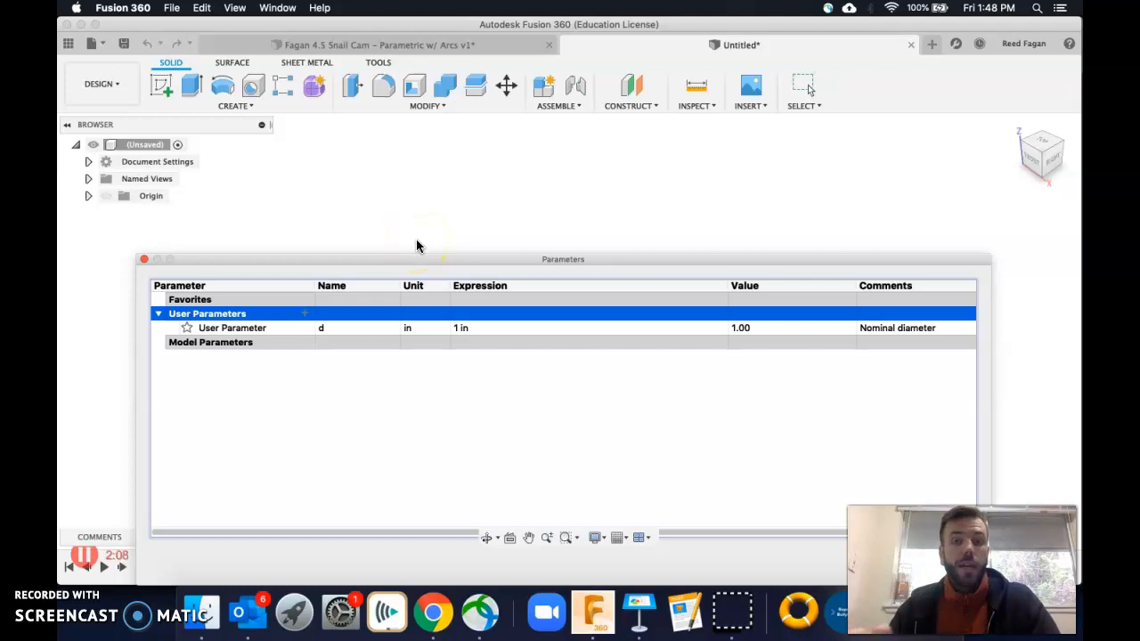
- Switch to Chrome to examine the snail cam's radial dimensions in the drawing, and return to Fusion 360
key(super+Tab)
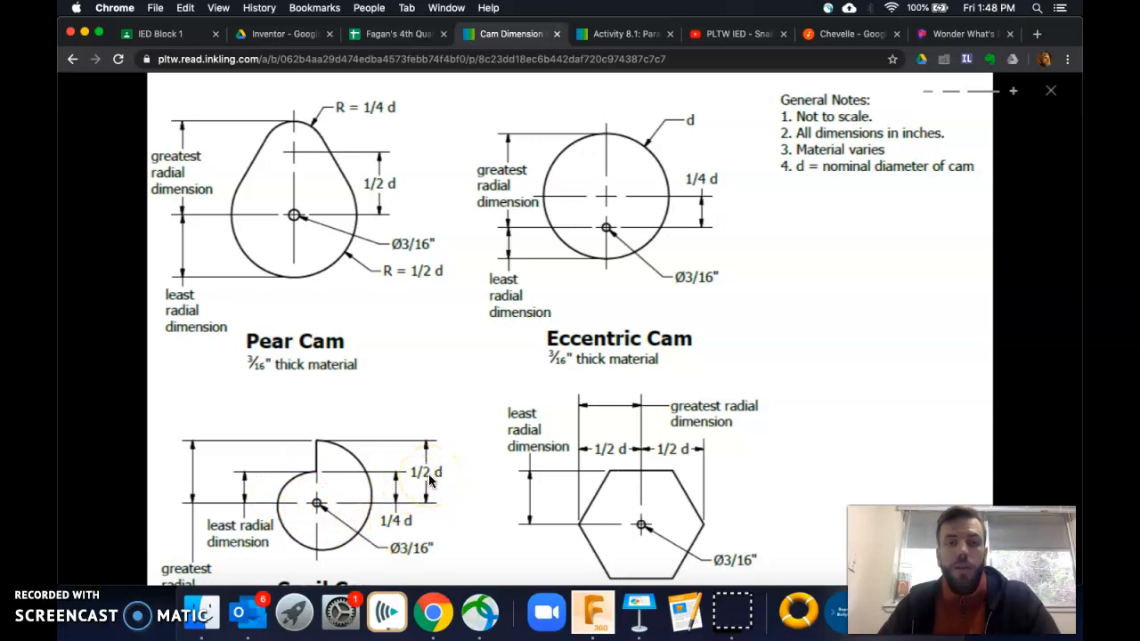
key(super+Tab)
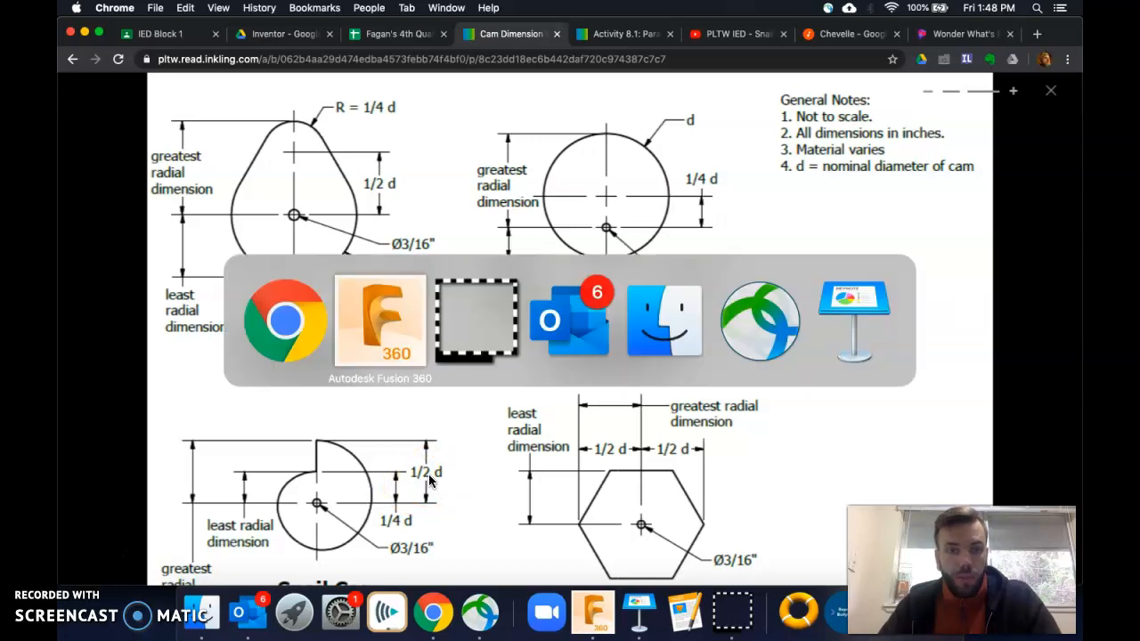
key(super+Tab)
key(super+Tab)
key(super+Tab)
key(super+Tab)
key(super+Tab)
key(super+Tab)
key(super+Tab)
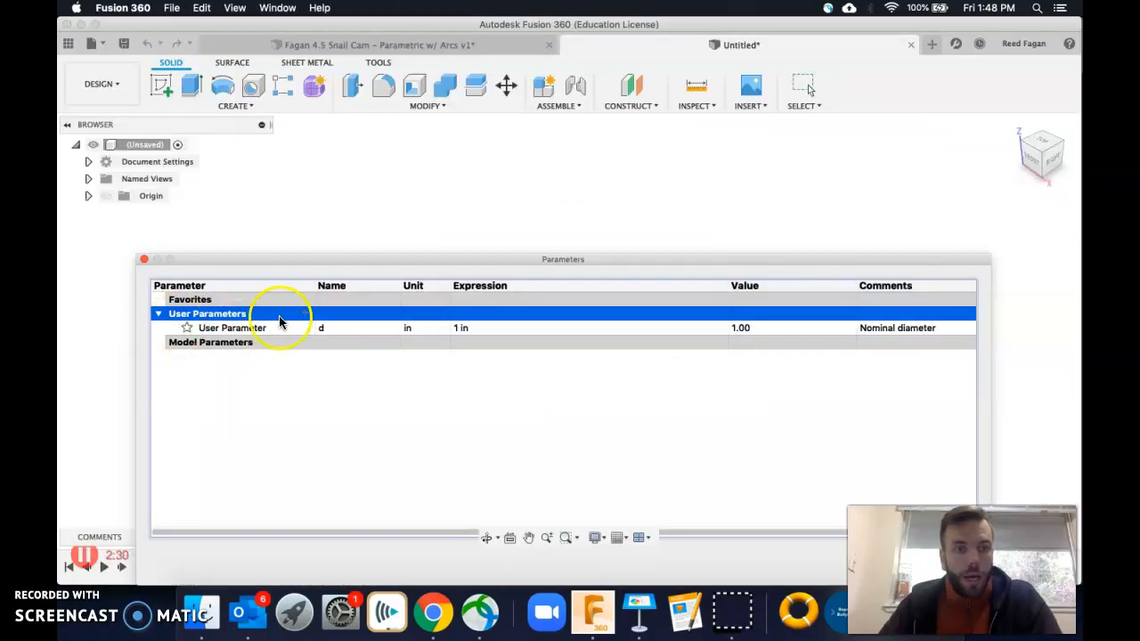
- Add a user parameter d0 in inches with expression 1/4*d and comment "Least displacement", checking it against the cam drawing in Chrome
click(304, 313)
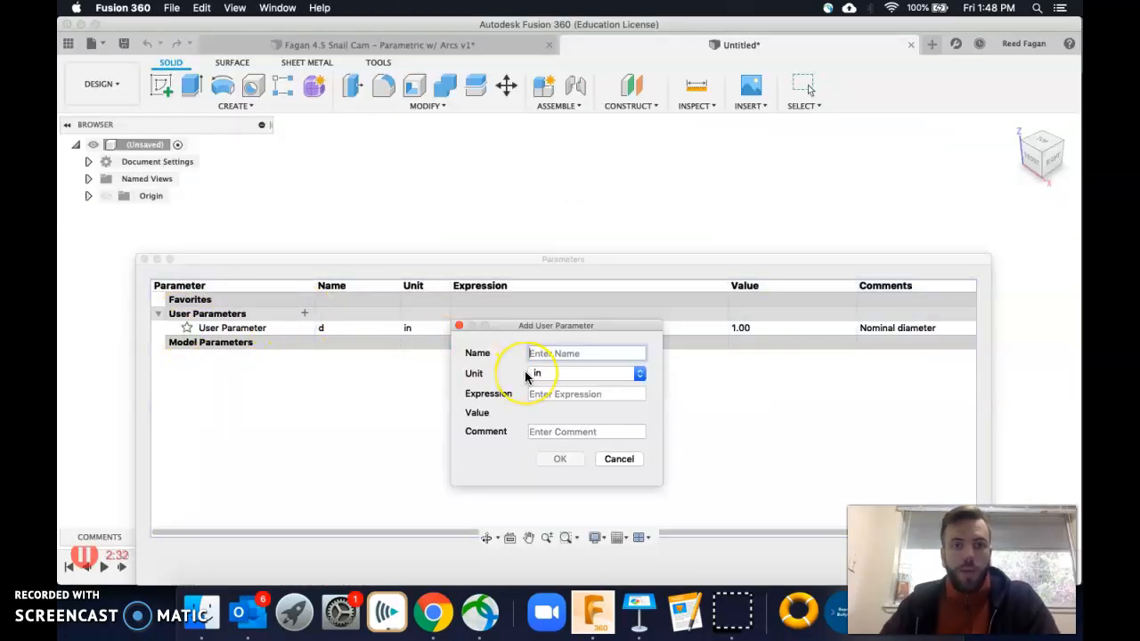
text(d0)
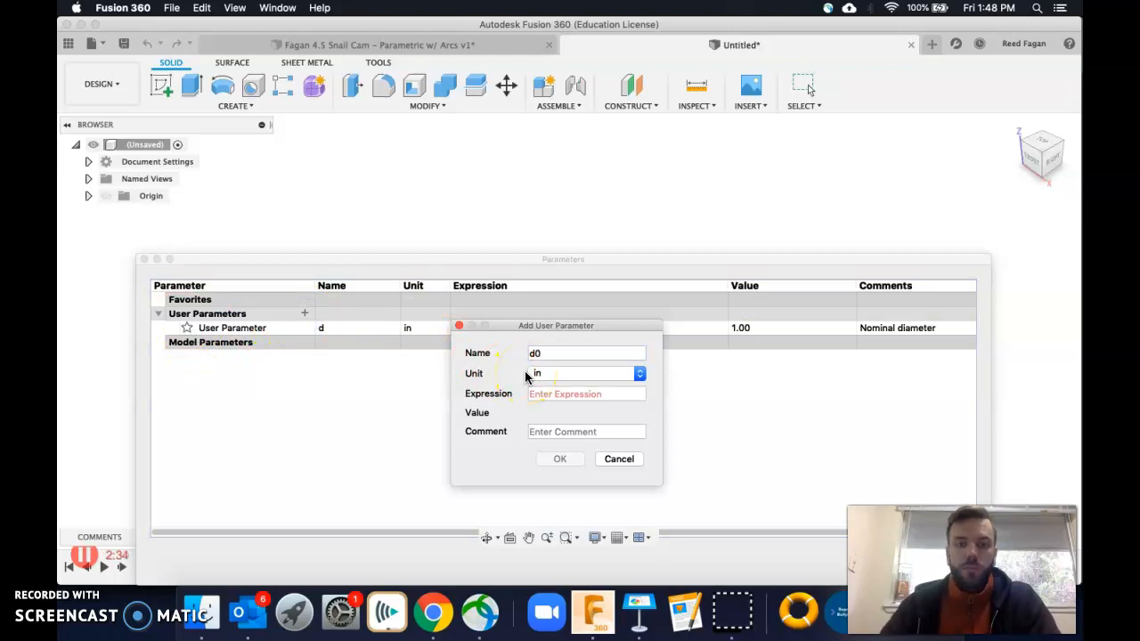
click(554, 395)
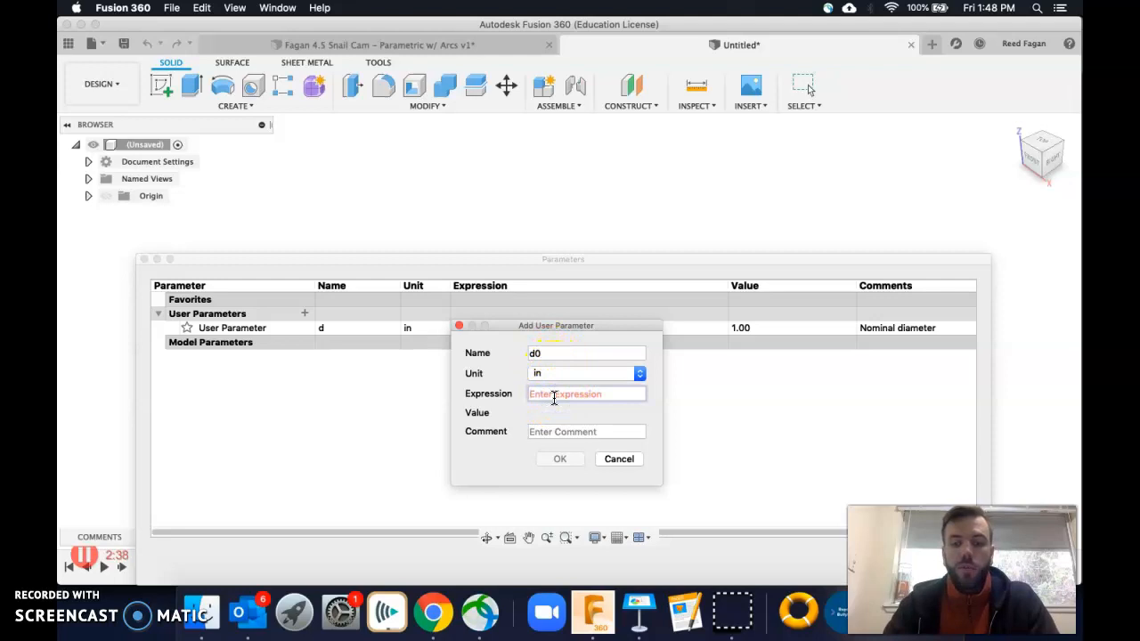
text(1/4)
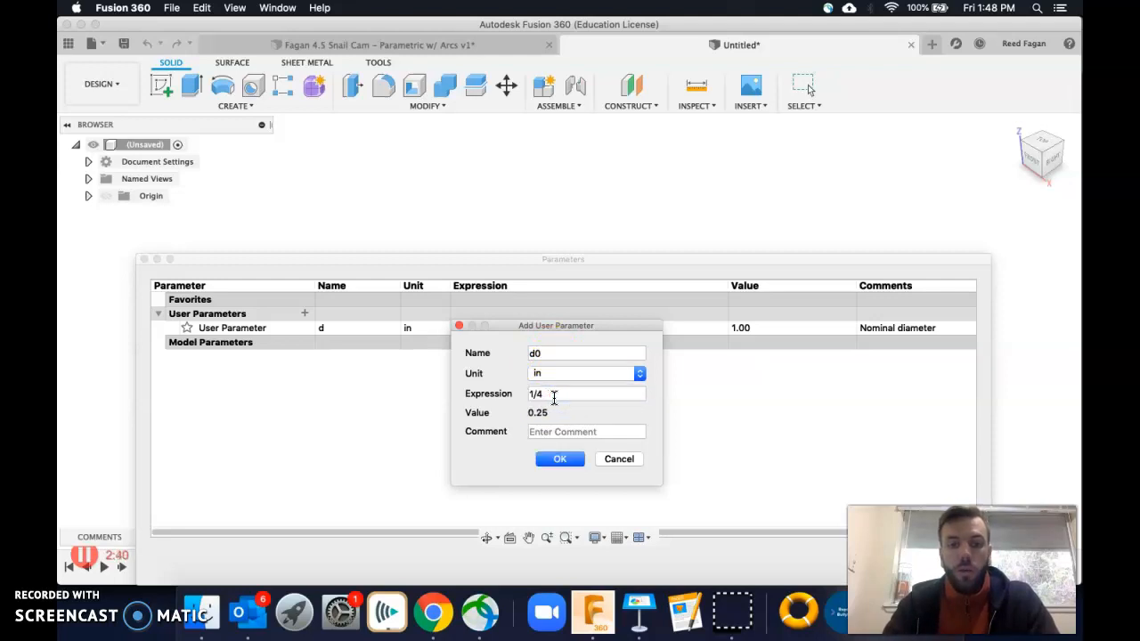
text(*d)
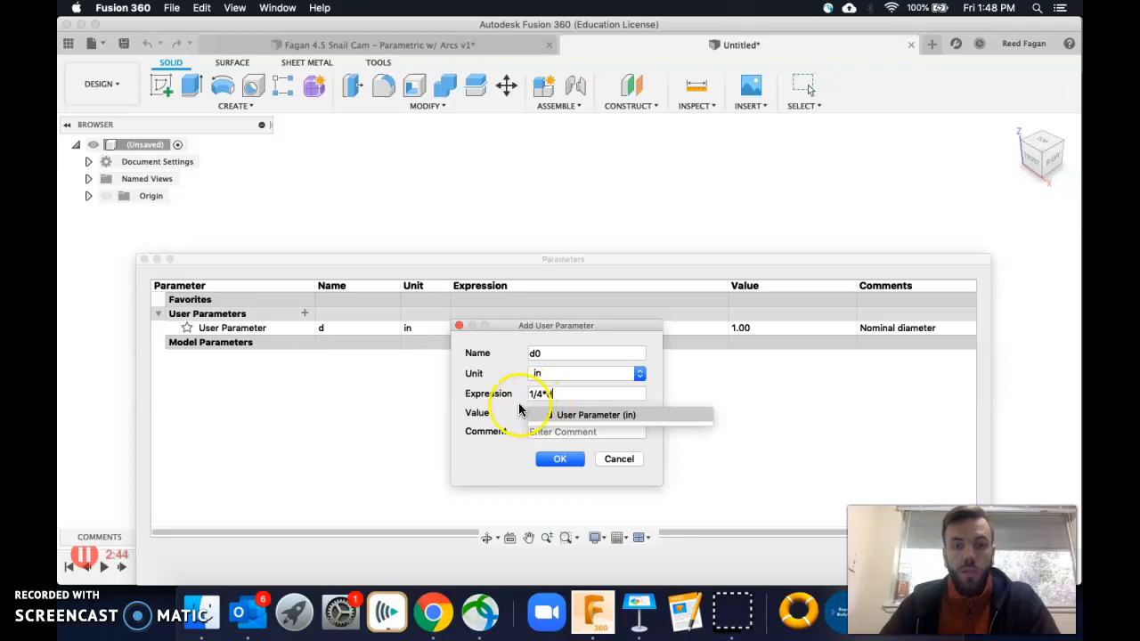
click(554, 434)
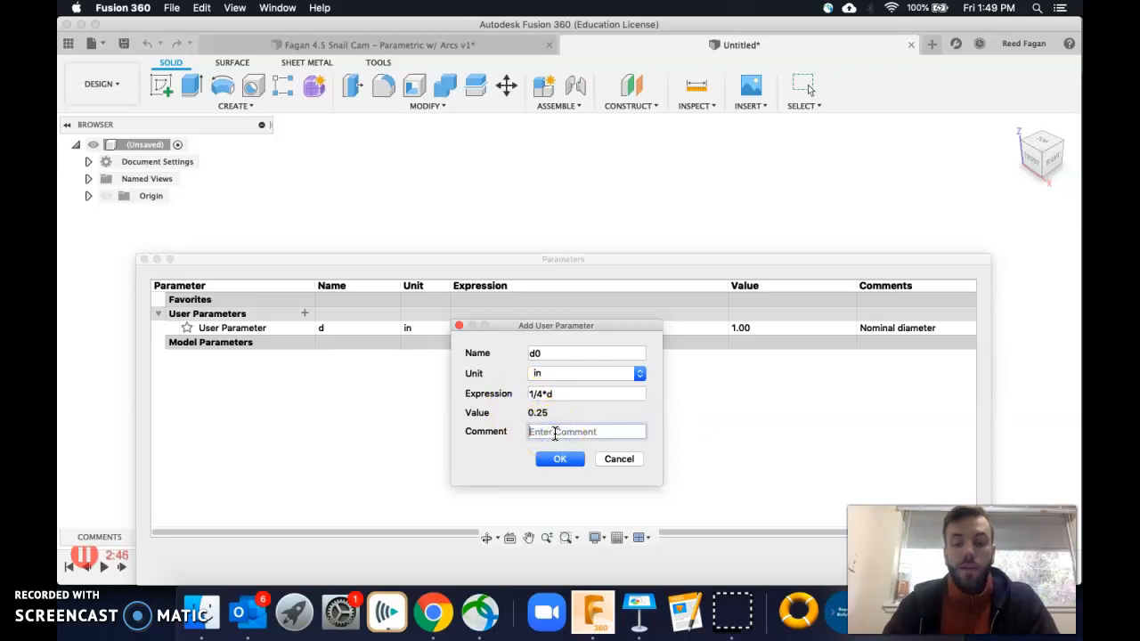
text(Least displacement)
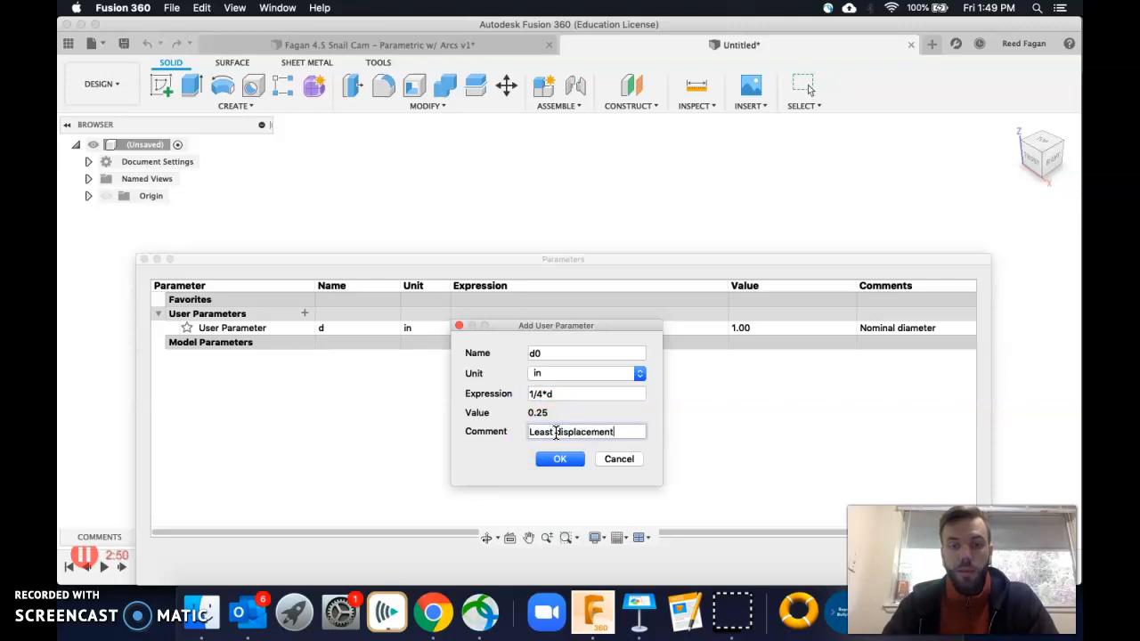
key(super+Tab)
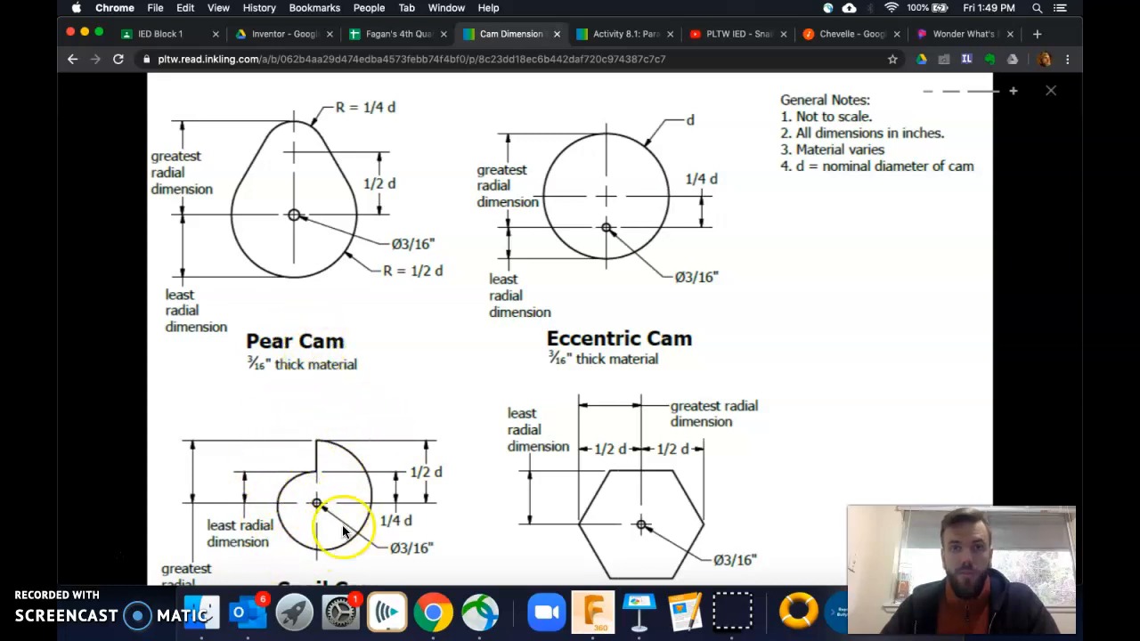
key(super+Tab)
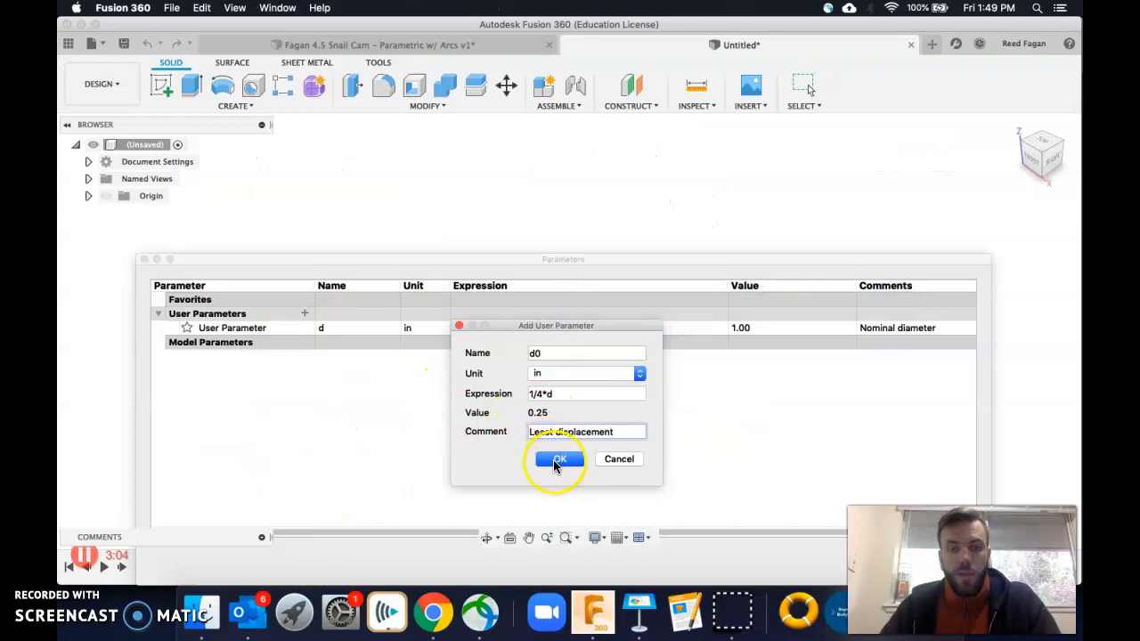
click(557, 459)
- Check the snail cam drawing in Chrome and add user parameter d1 in inches with expression 1/2*d and comment "Greatest displacement" in Fusion 360
click(310, 317)
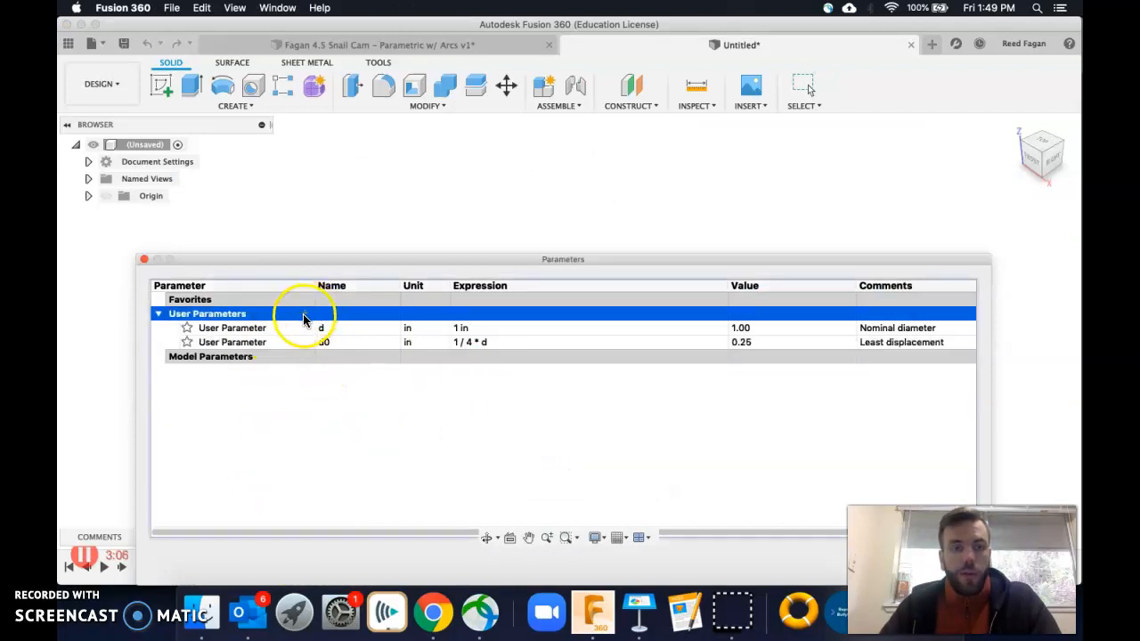
key(super+Tab)
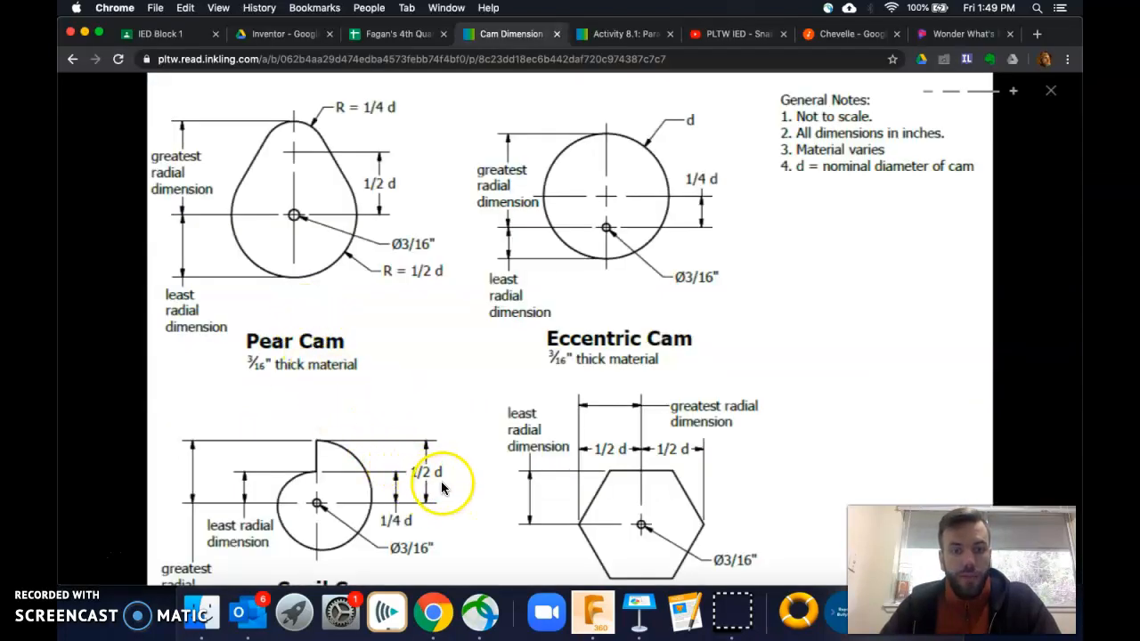
key(super+Tab)
click(305, 315)
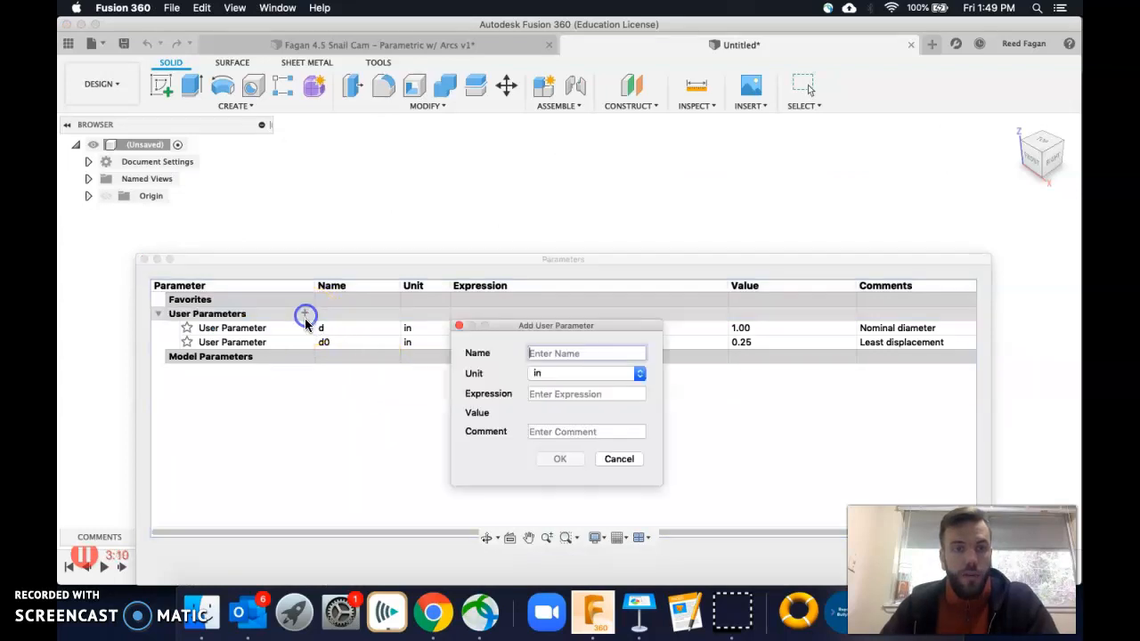
text(d1)
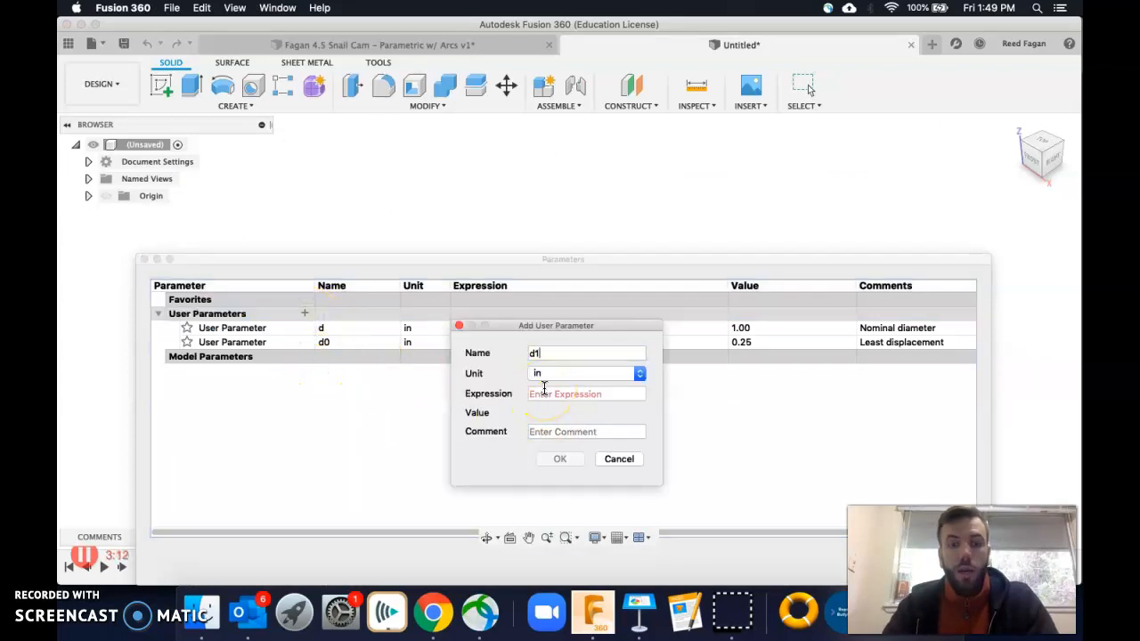
click(543, 392)
text(1/2)
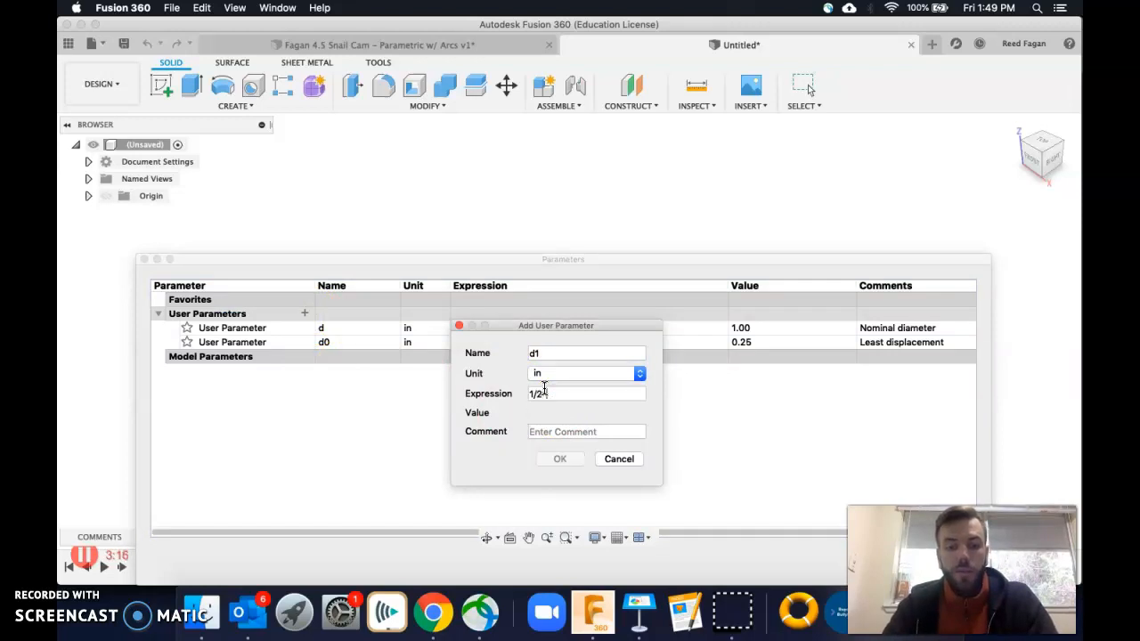
text(*d)
click(558, 433)
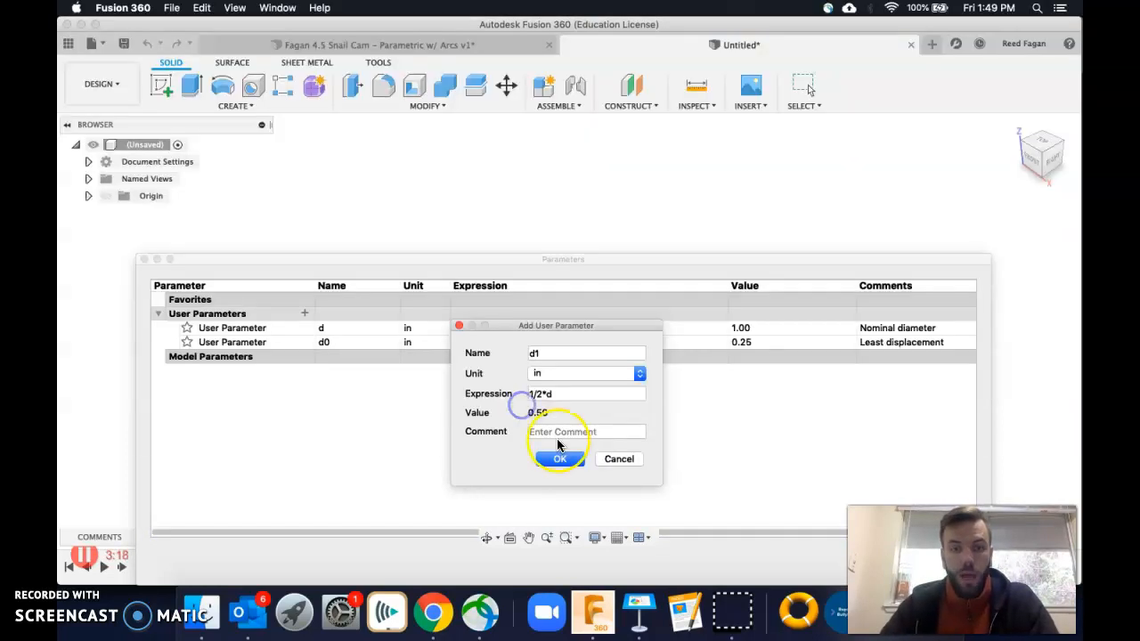
text(Greatest disp)
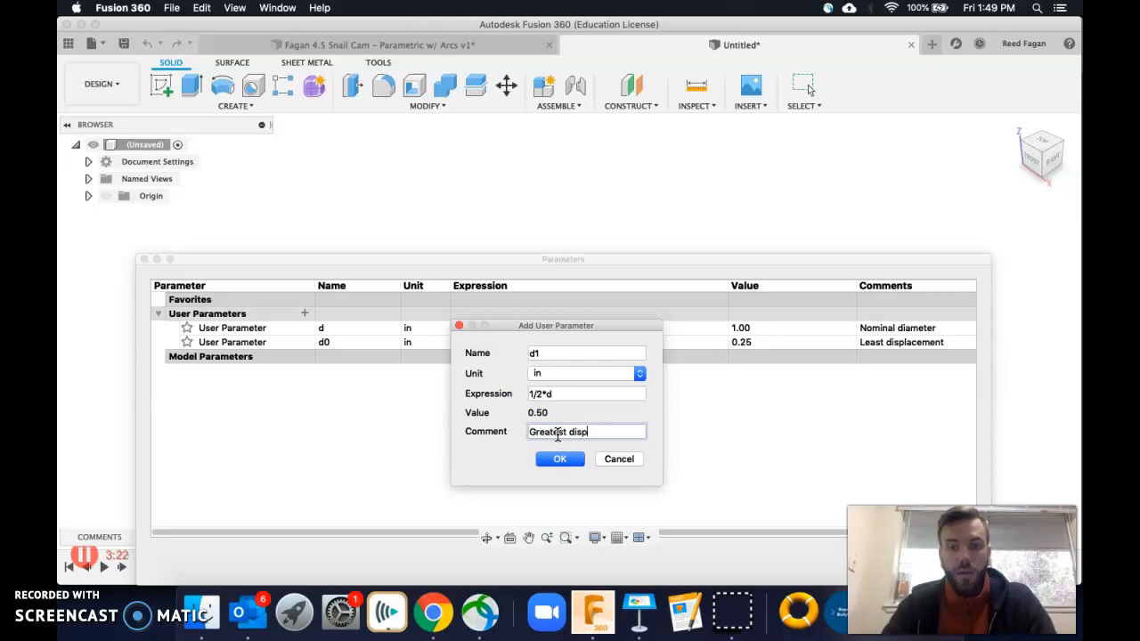
text(lacement)
click(557, 459)
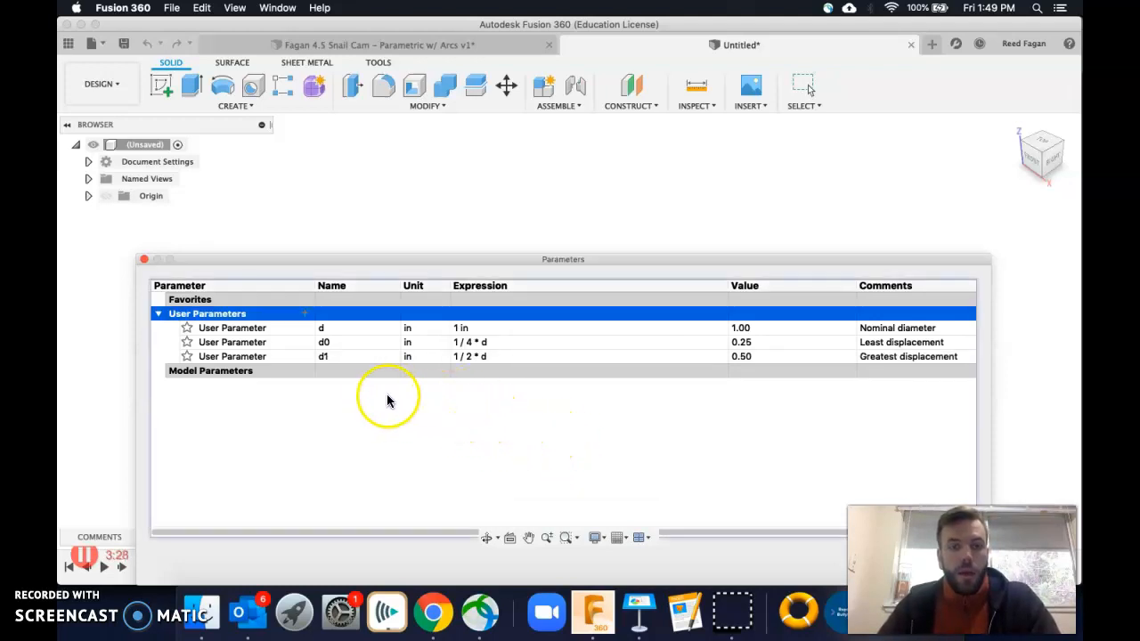
key(super+Tab)
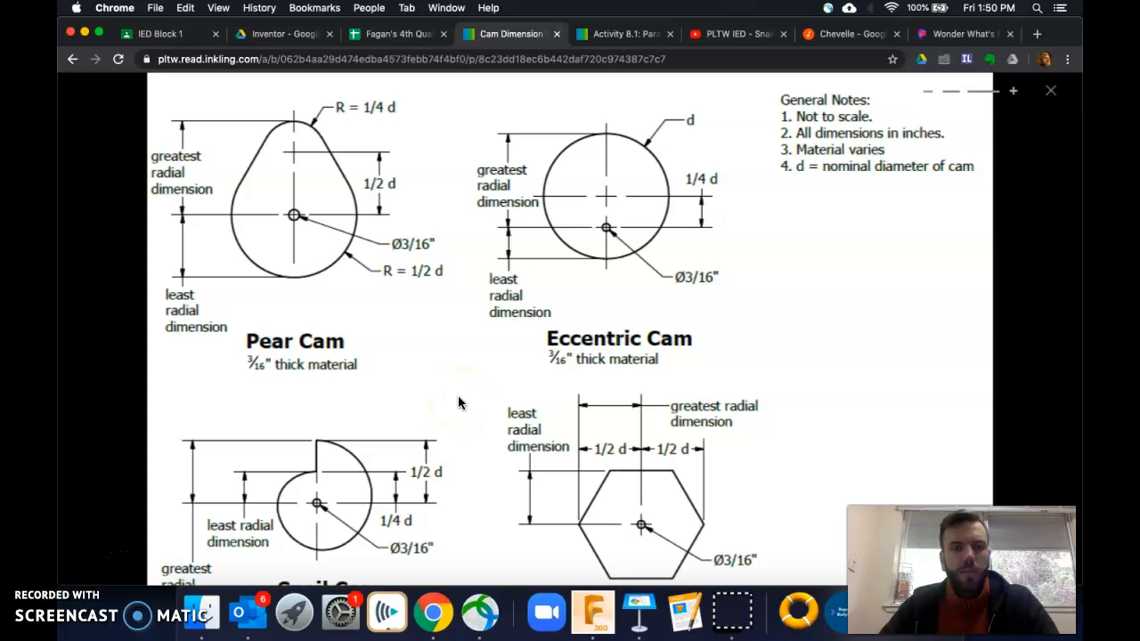
key(super+Tab)
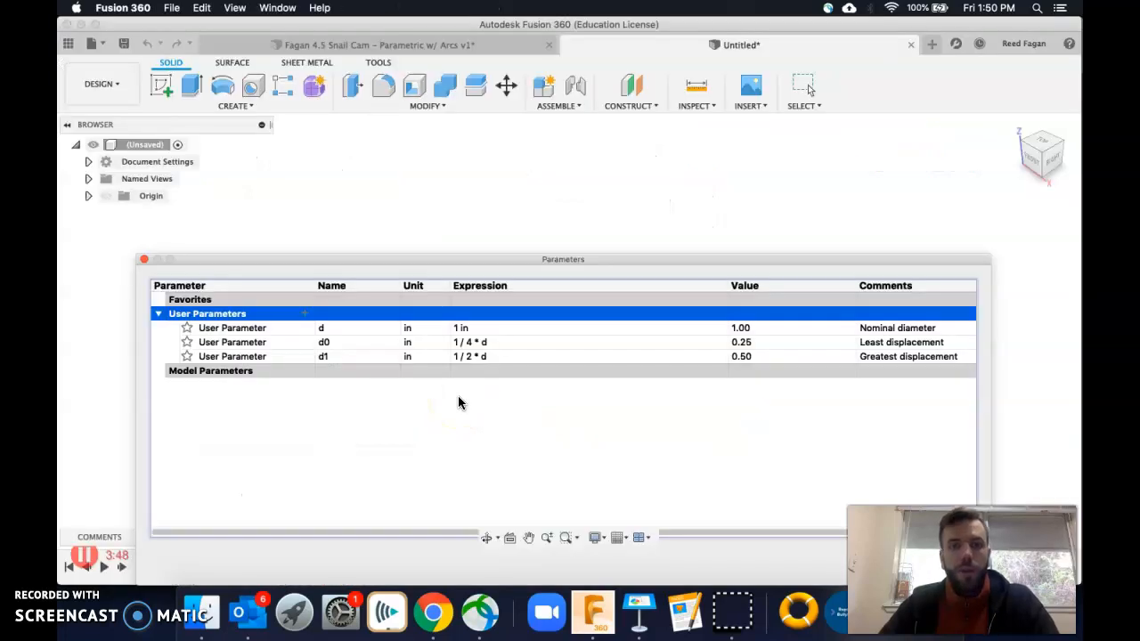
click(305, 314)
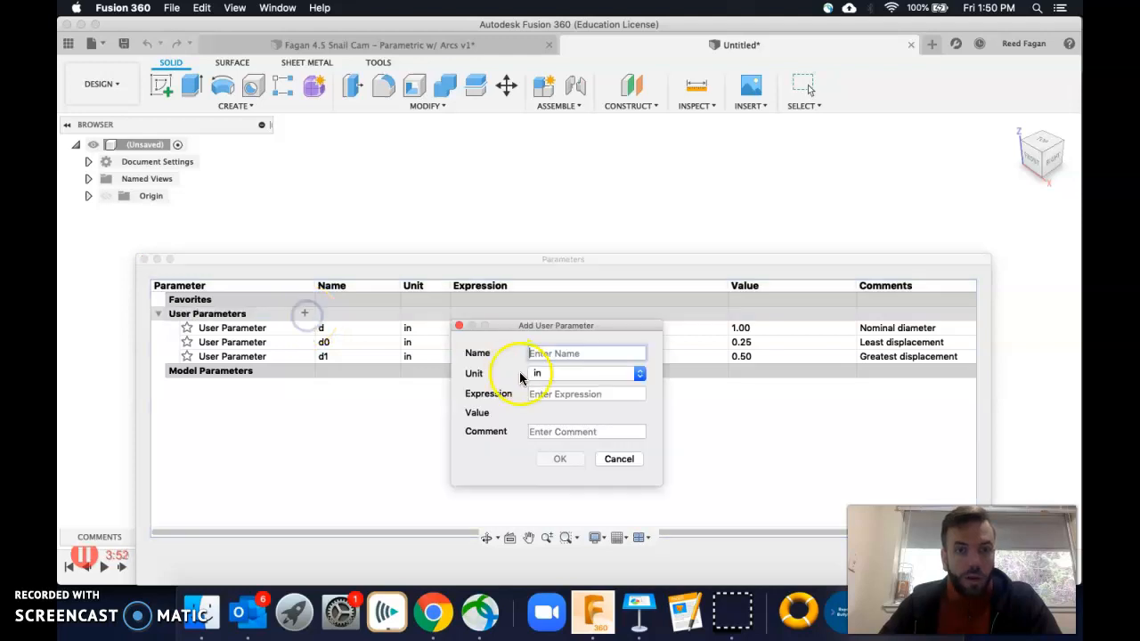
text(d)
click(546, 397)
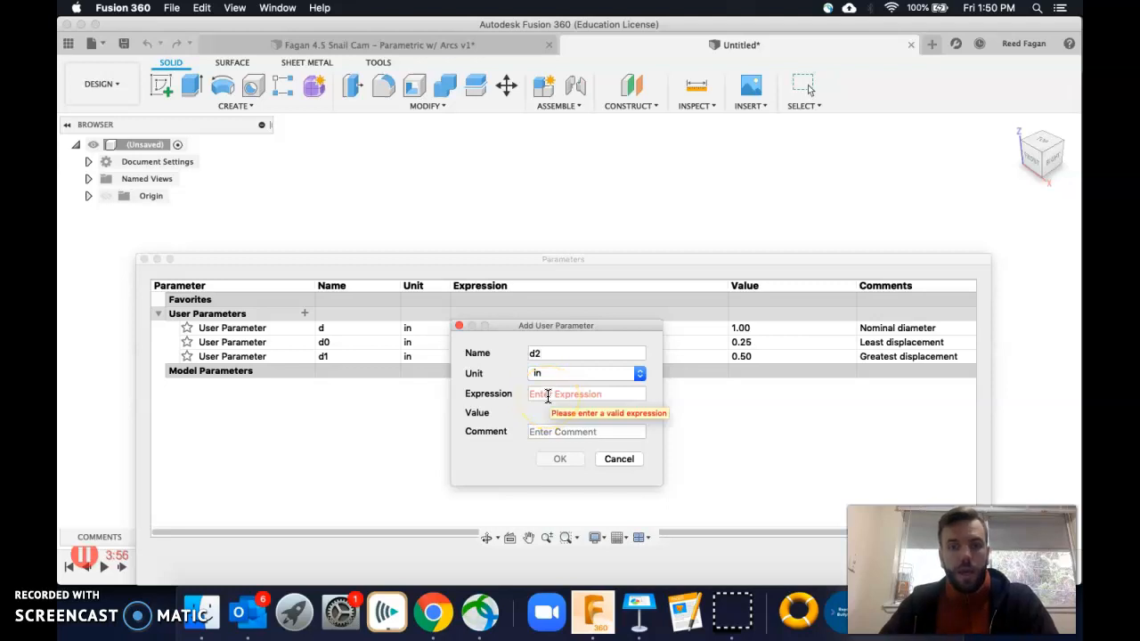
click(548, 395)
text(((()
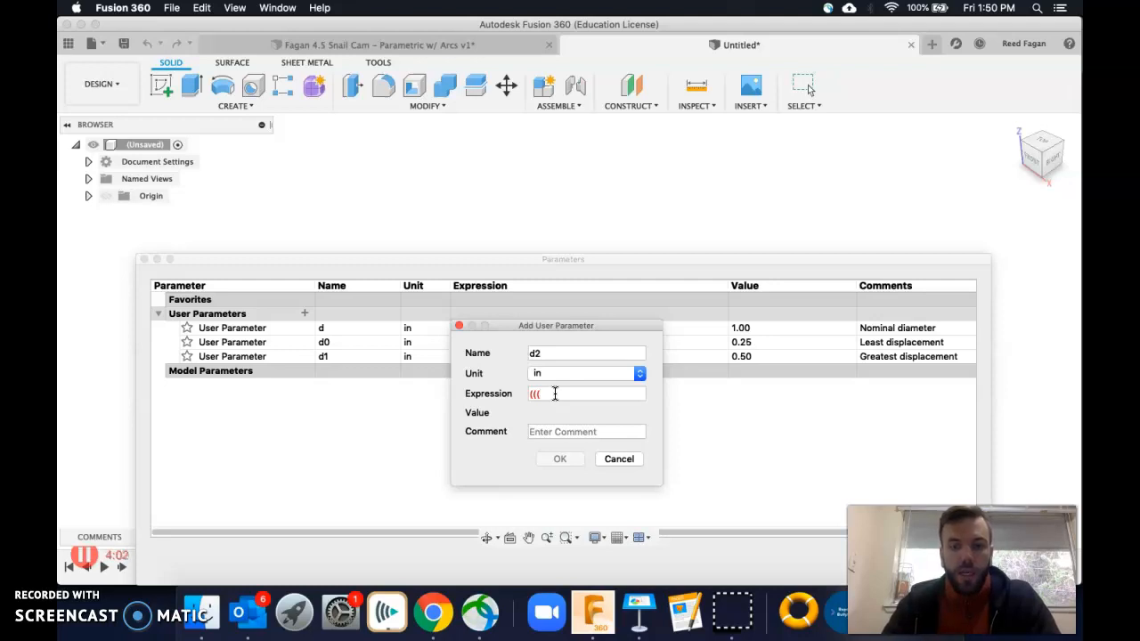
key(super+Tab)
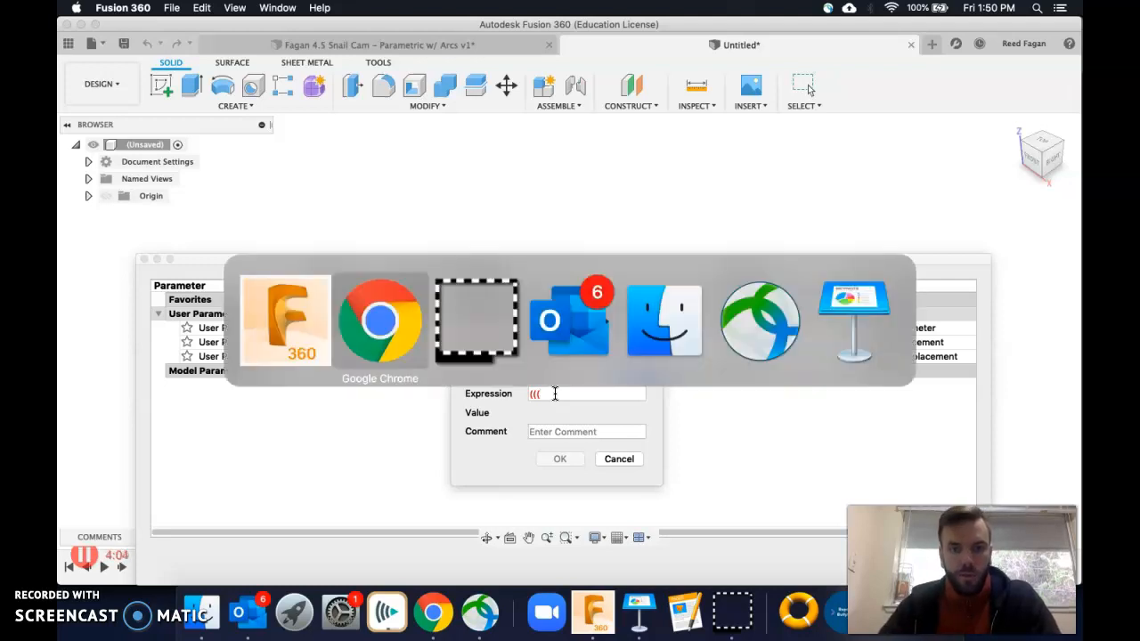
key(super+Tab)
key(super+Tab)
key(super+Tab)
key(super+Tab)
key(super+Tab)
key(super+Tab)
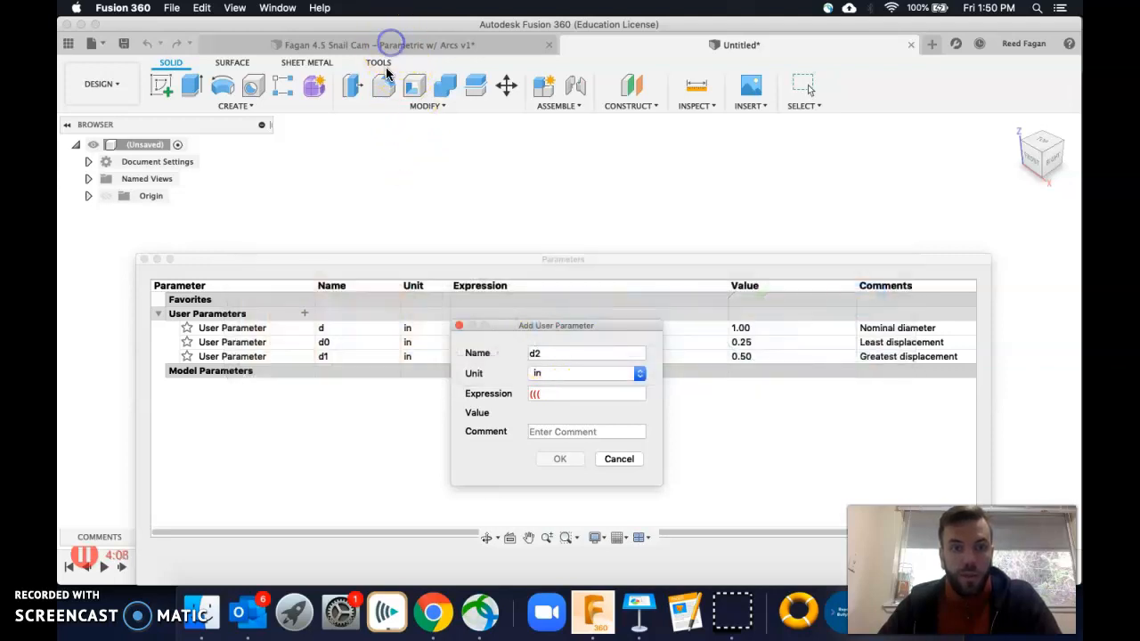
click(627, 459)
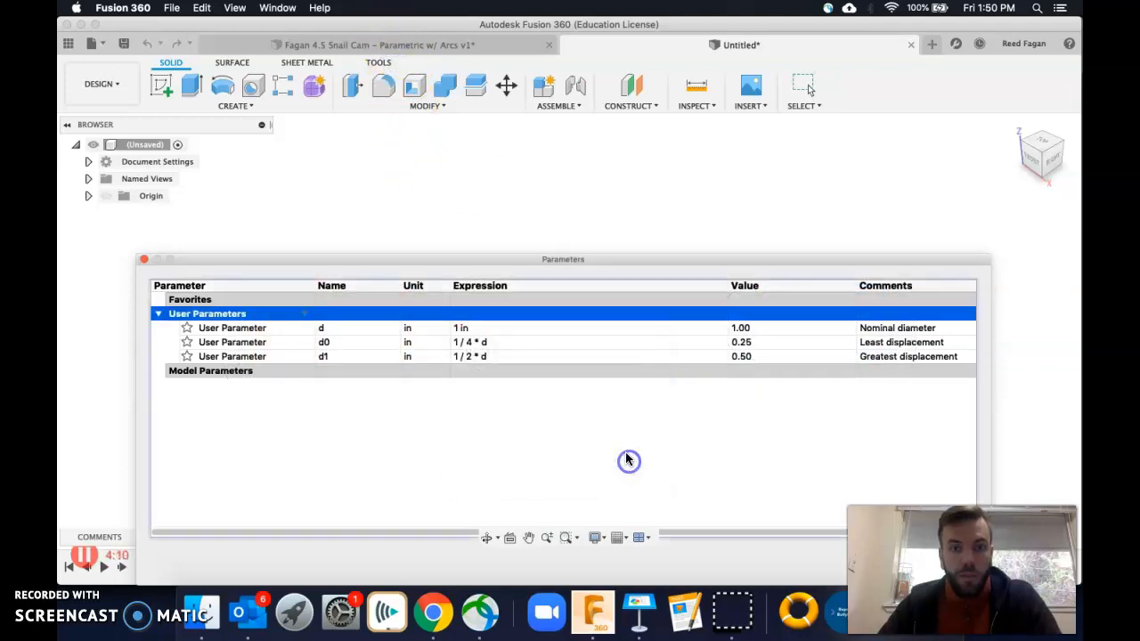
- Switch to the finished Snail Cam - Parametric w/ Arcs design, open its parameters and copy the expression of d2
click(348, 46)
click(405, 106)
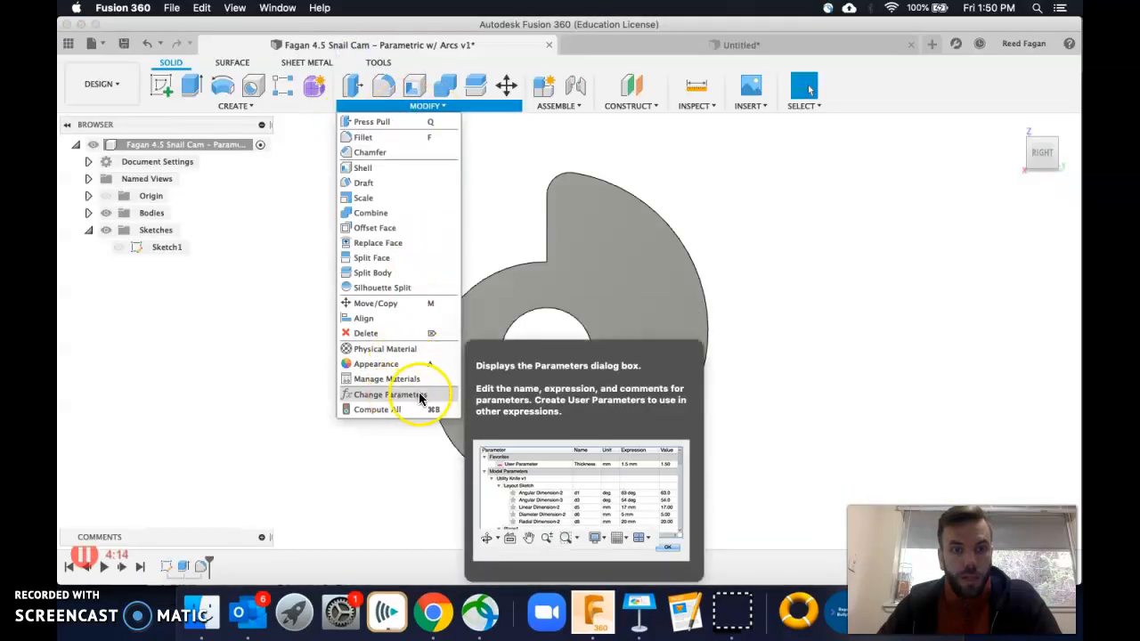
click(388, 394)
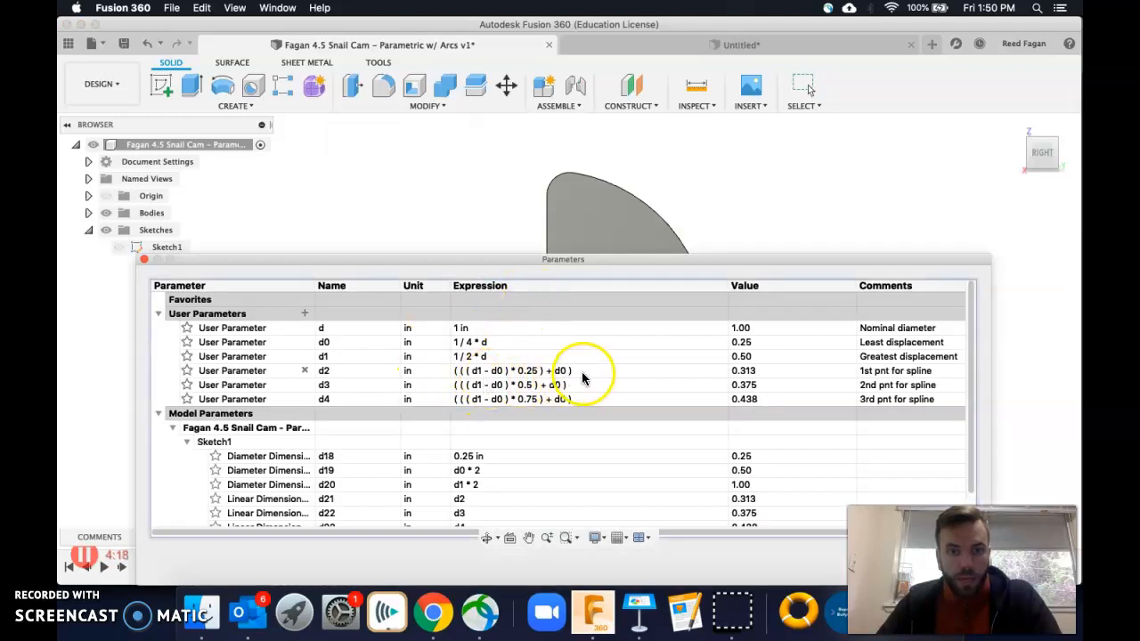
click(534, 373)
click(503, 372)
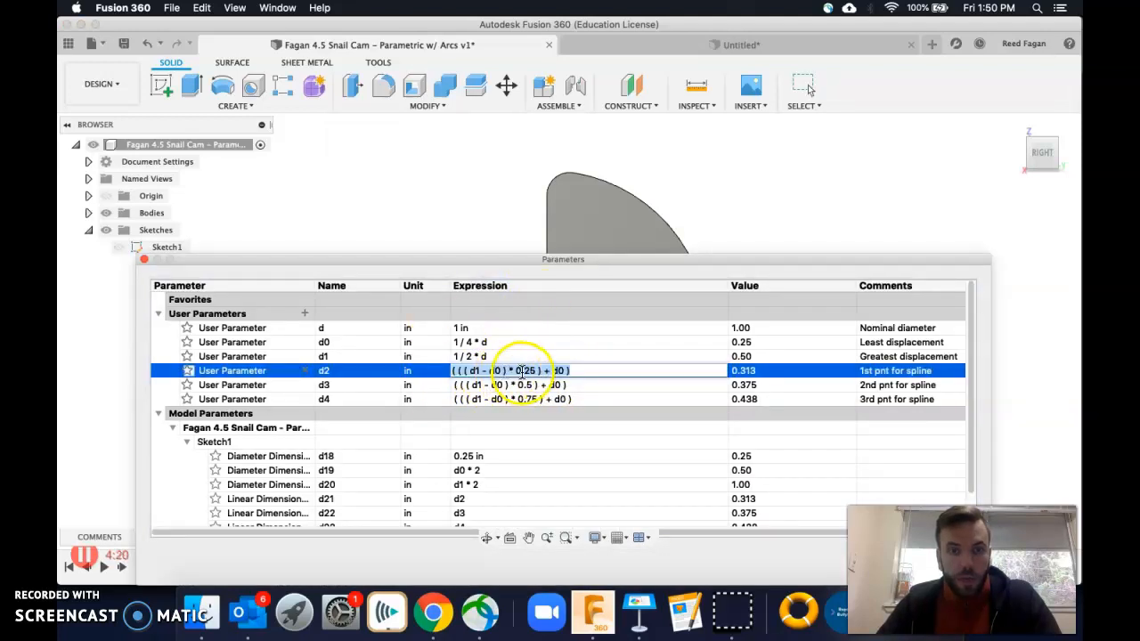
click(526, 370)
drag(575, 370, 449, 370)
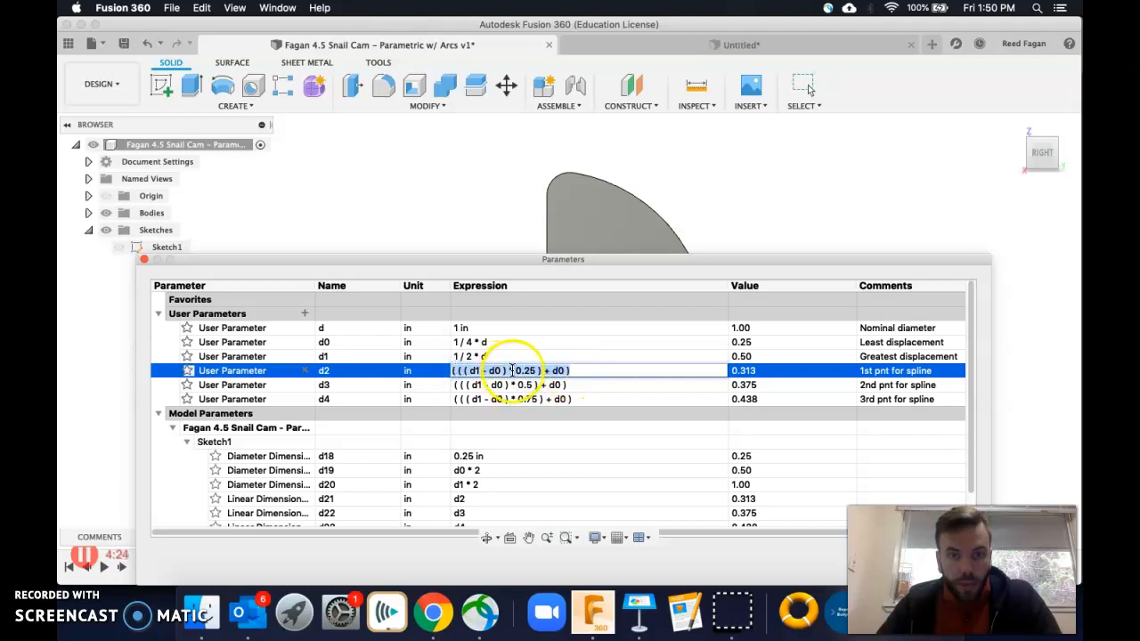
right_click(514, 371)
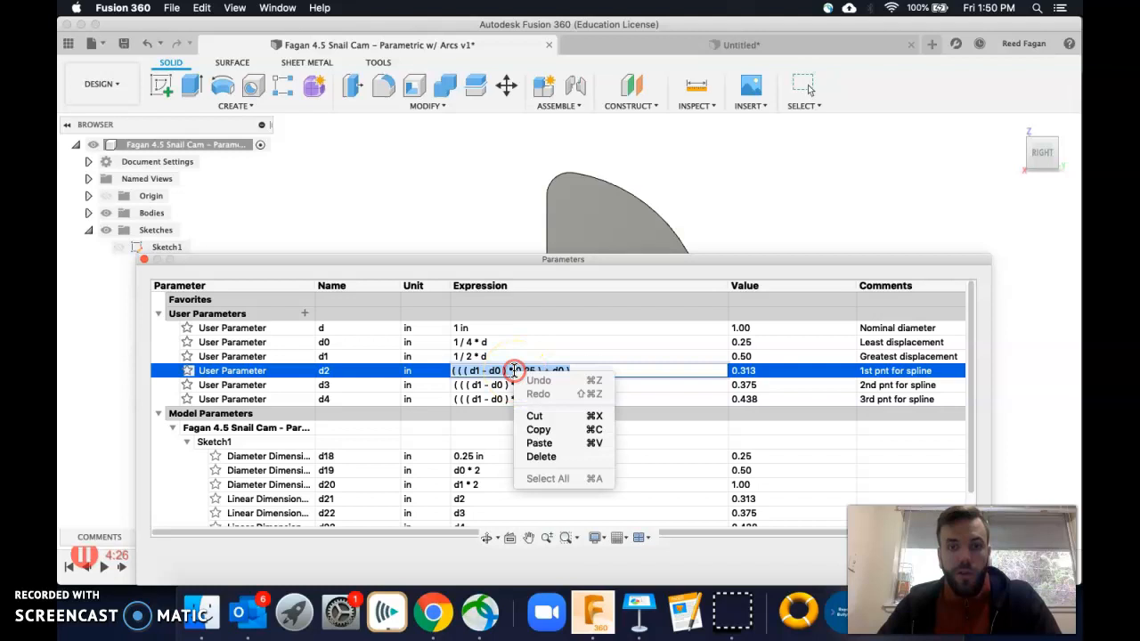
click(542, 431)
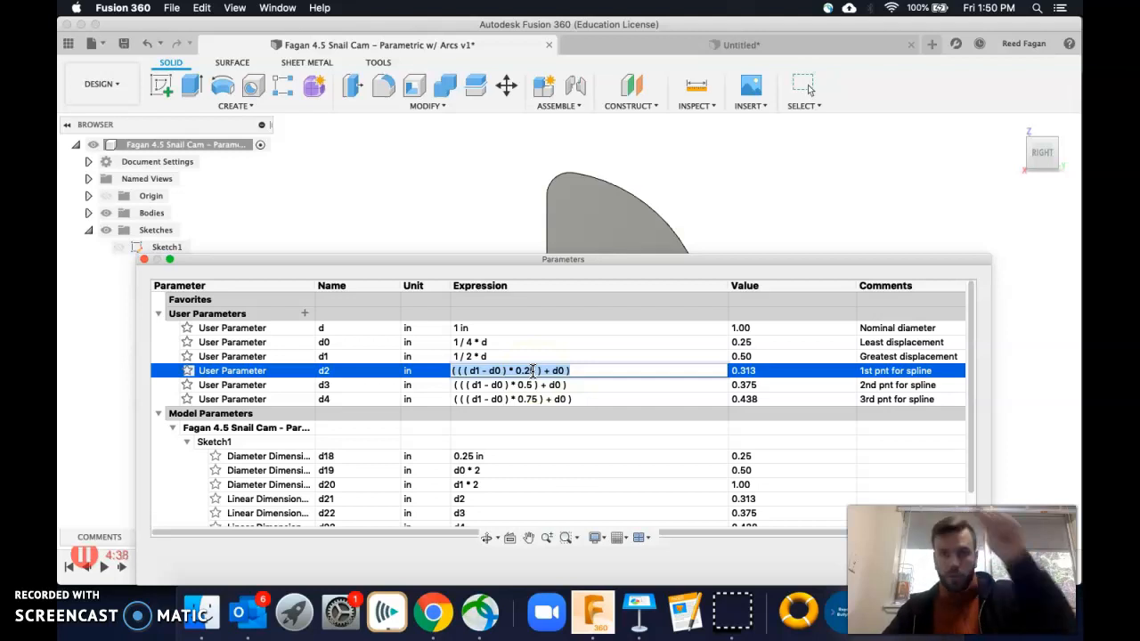
click(545, 379)
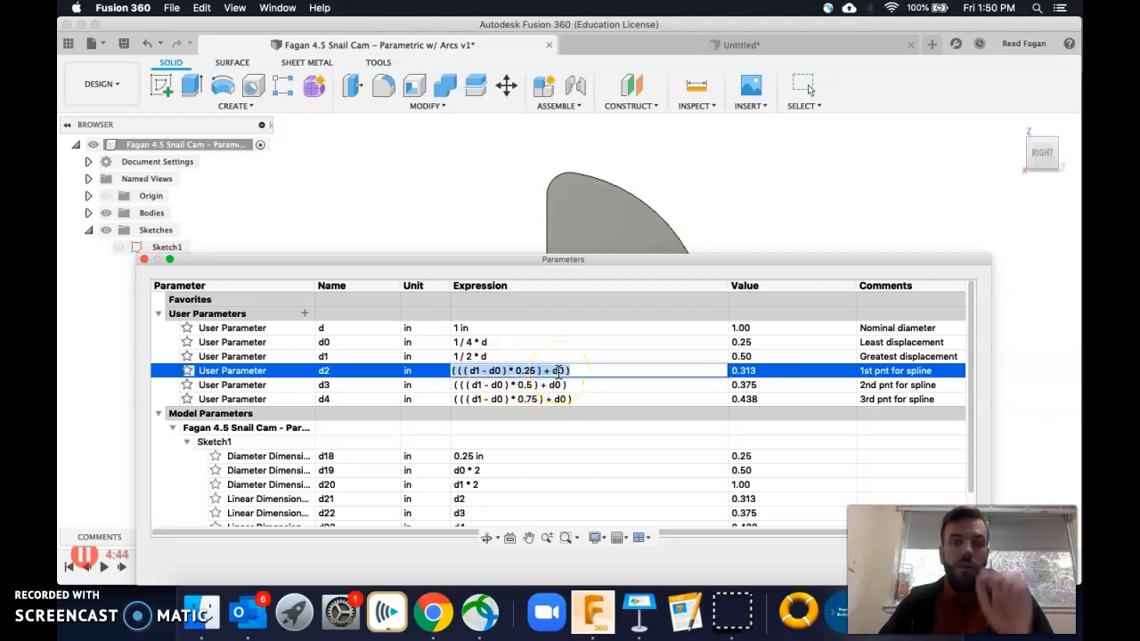
- In the untitled design, add user parameter d2 in inches with the copied expression (((d1 - d0) * 0.25) + d0) and comment "1st pnt in curve"
click(644, 40)
click(424, 110)
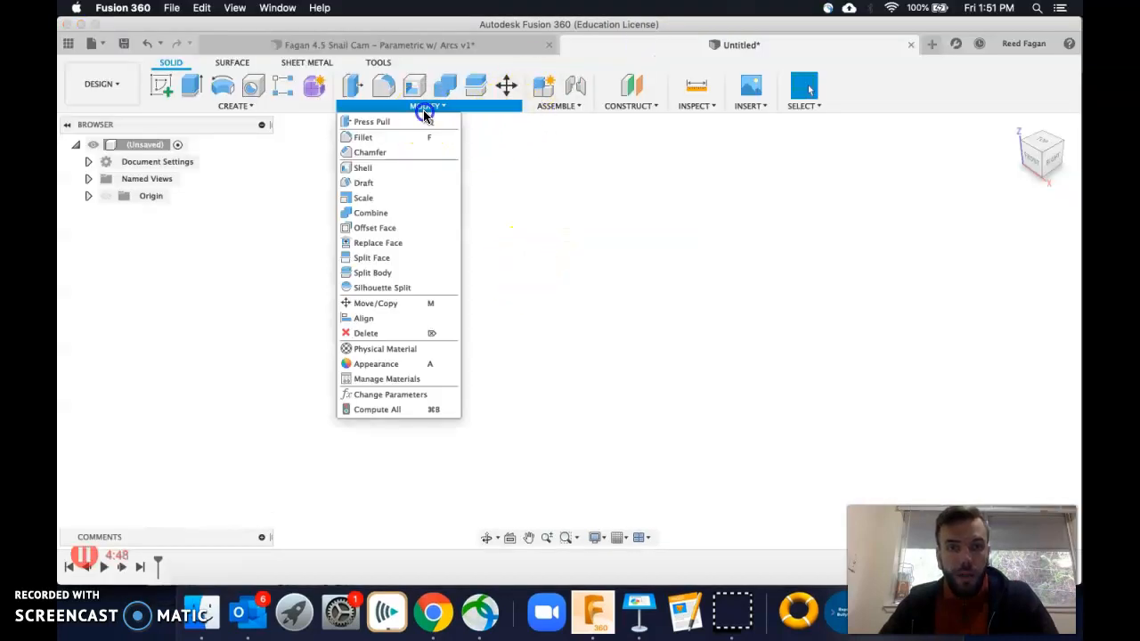
click(396, 398)
click(306, 317)
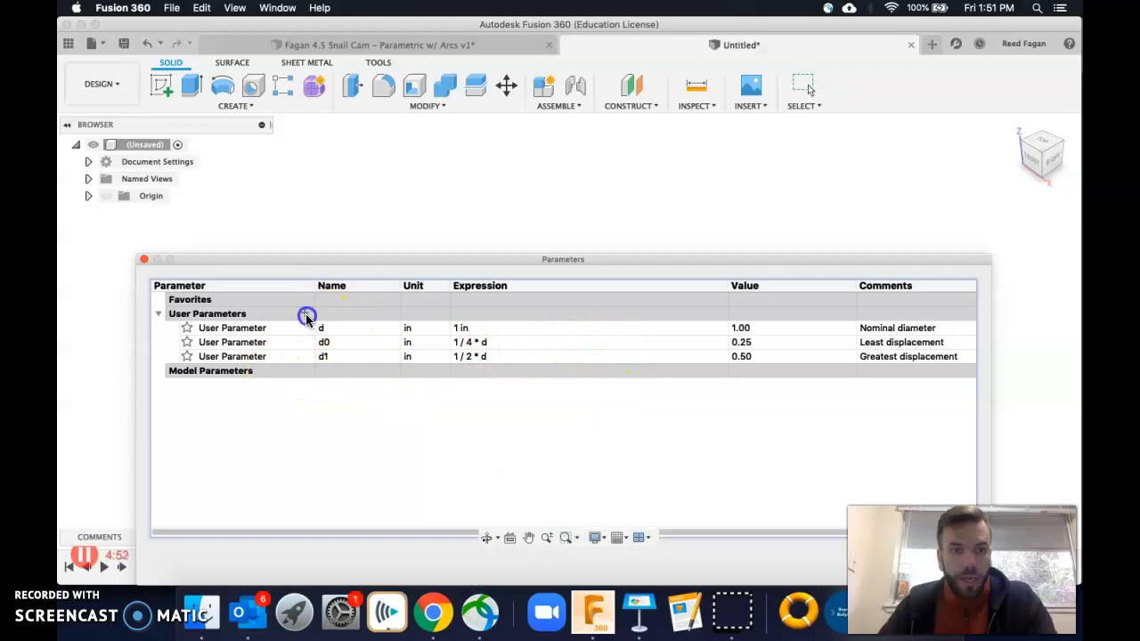
click(545, 395)
key(super+v)
click(545, 353)
text(d2)
click(552, 431)
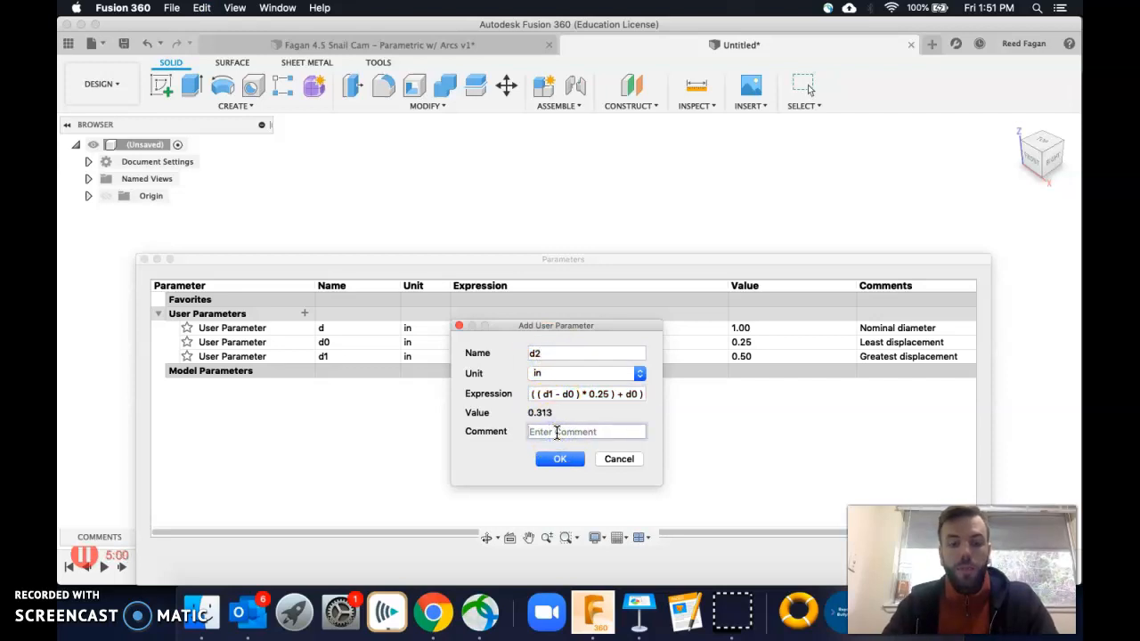
text(1st pnt in curve)
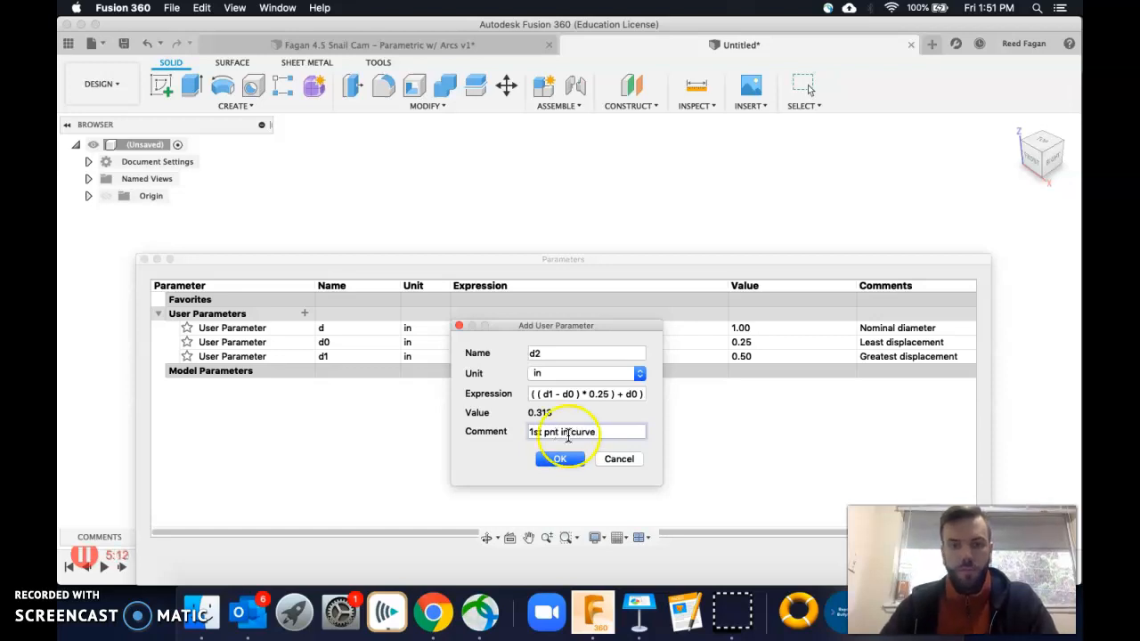
click(561, 463)
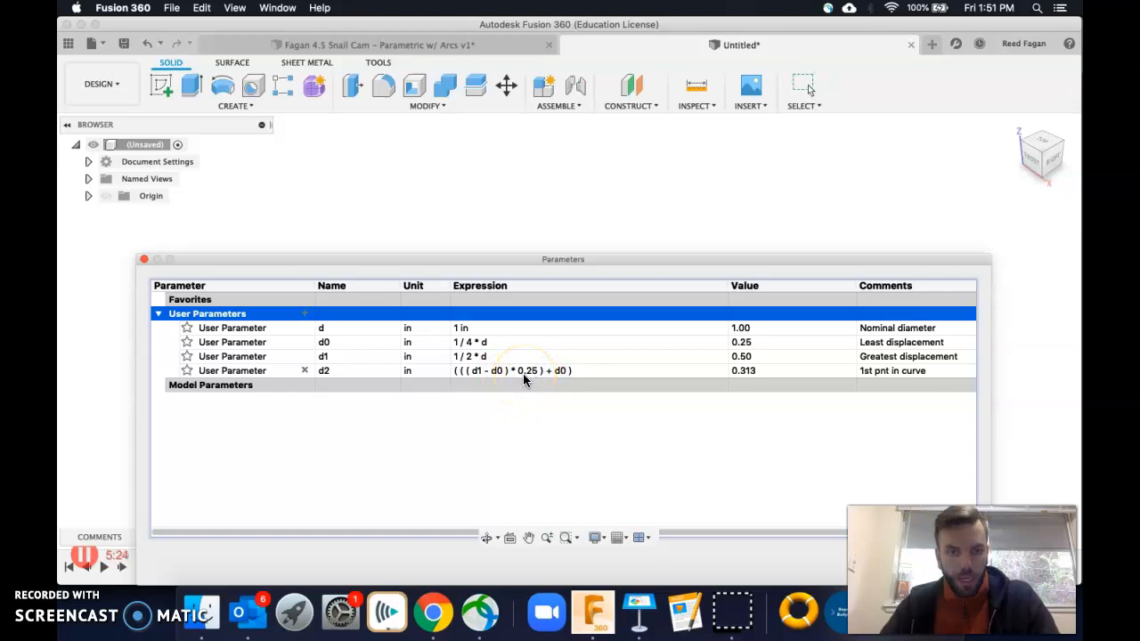
- Open the finished snail cam design's parameters to examine the expressions of the remaining curve points
click(366, 45)
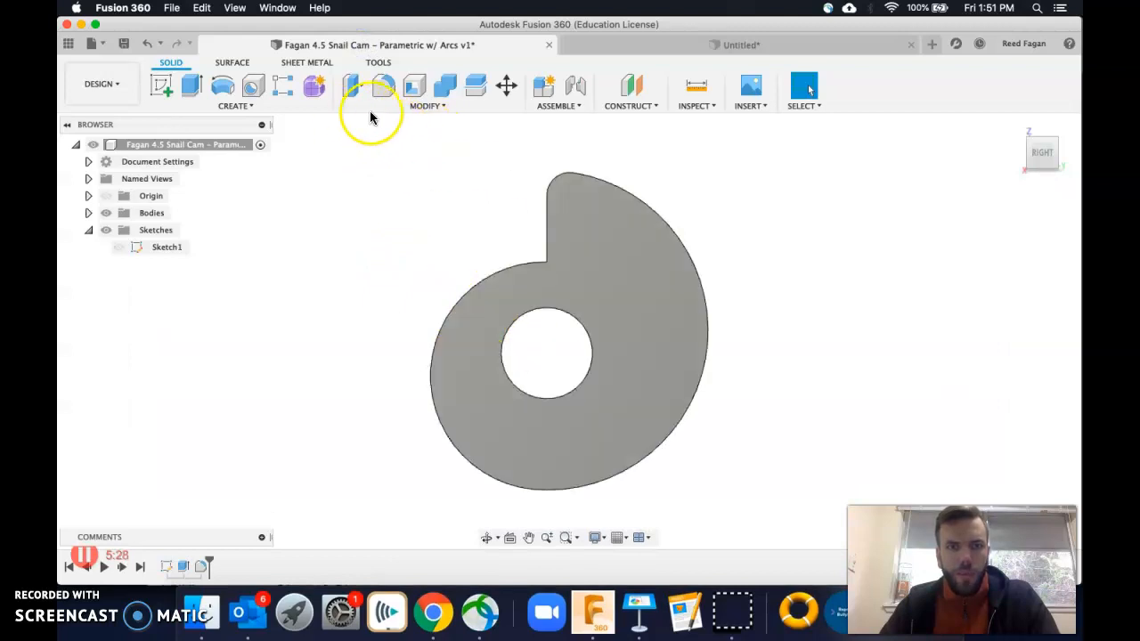
click(417, 108)
click(392, 394)
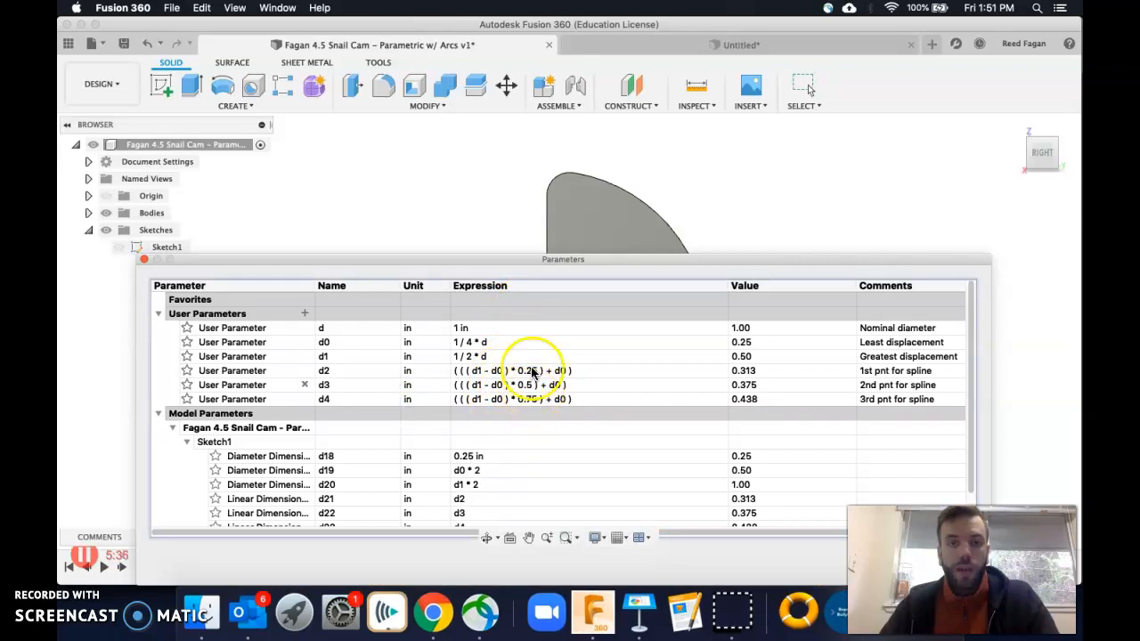
- In the untitled design, define a new user parameter d3 in inches with the expression (((d1 - d0) * 0.5) + d0)
click(630, 43)
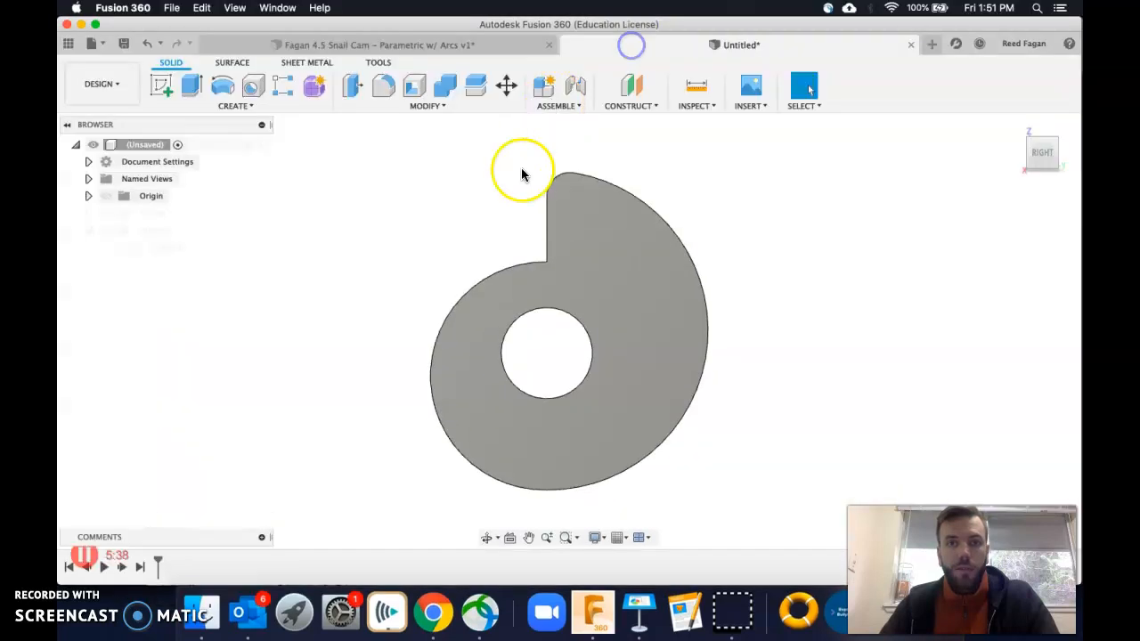
click(420, 106)
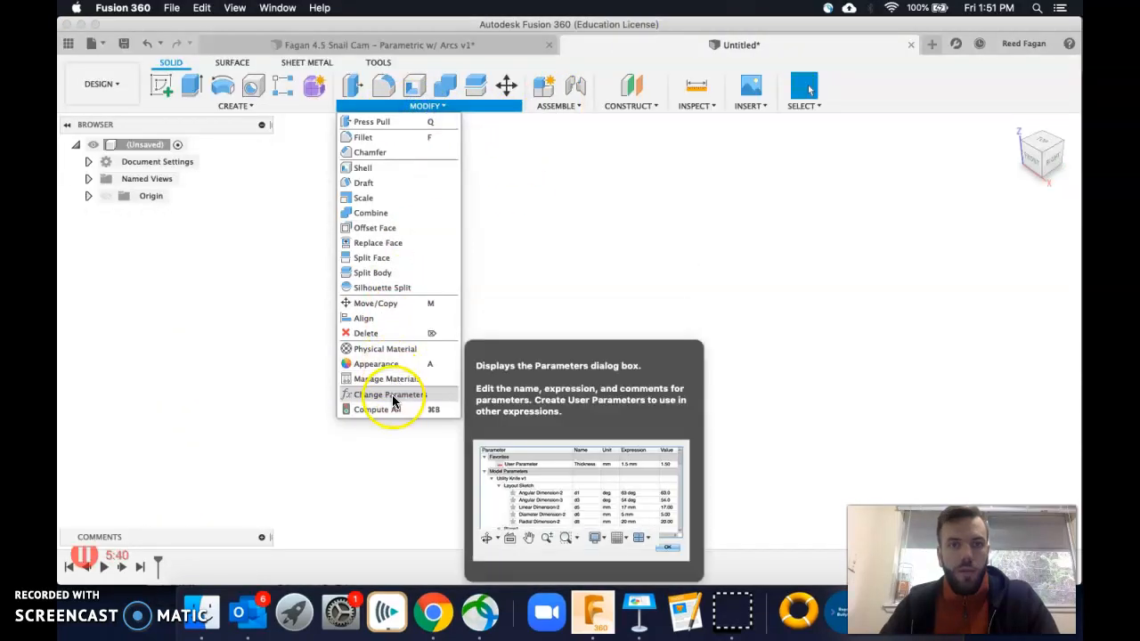
click(394, 396)
click(303, 313)
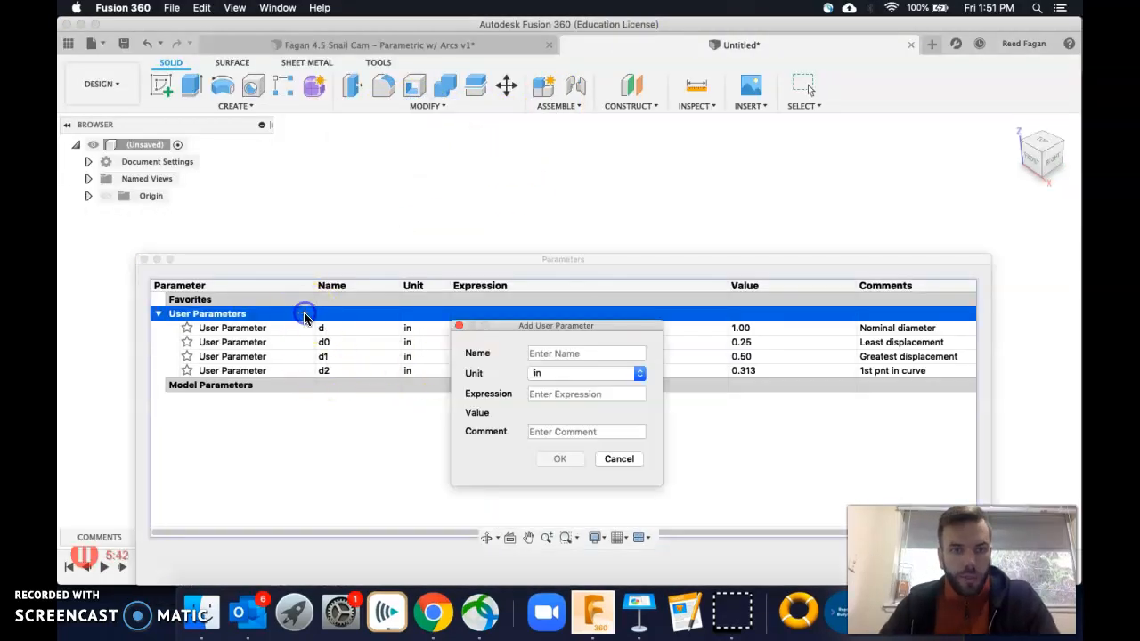
text(d3)
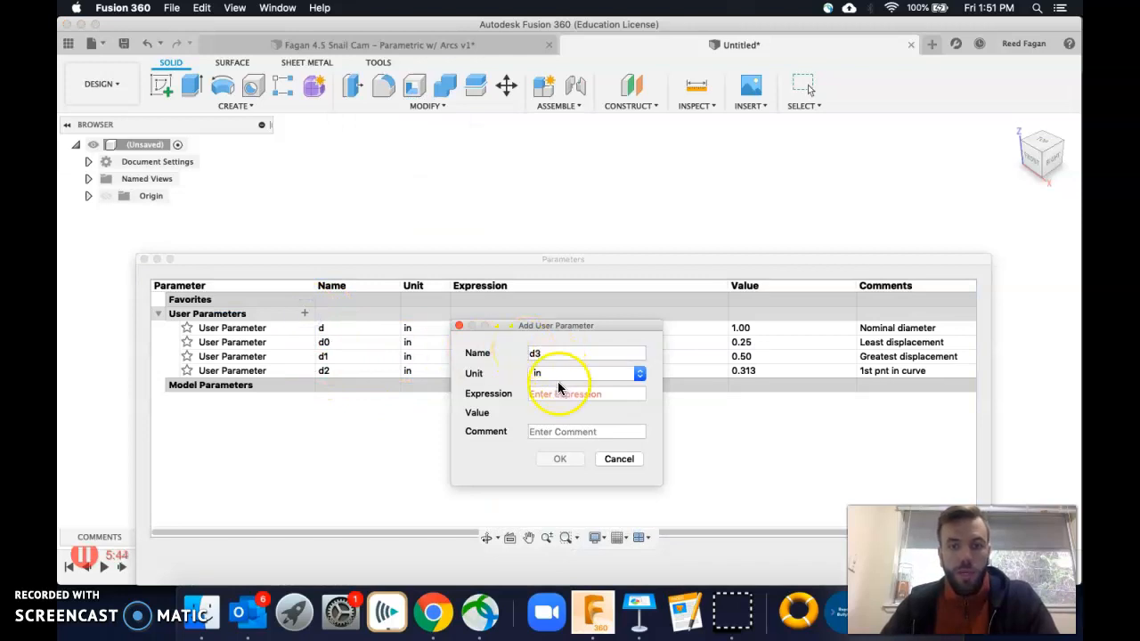
click(547, 397)
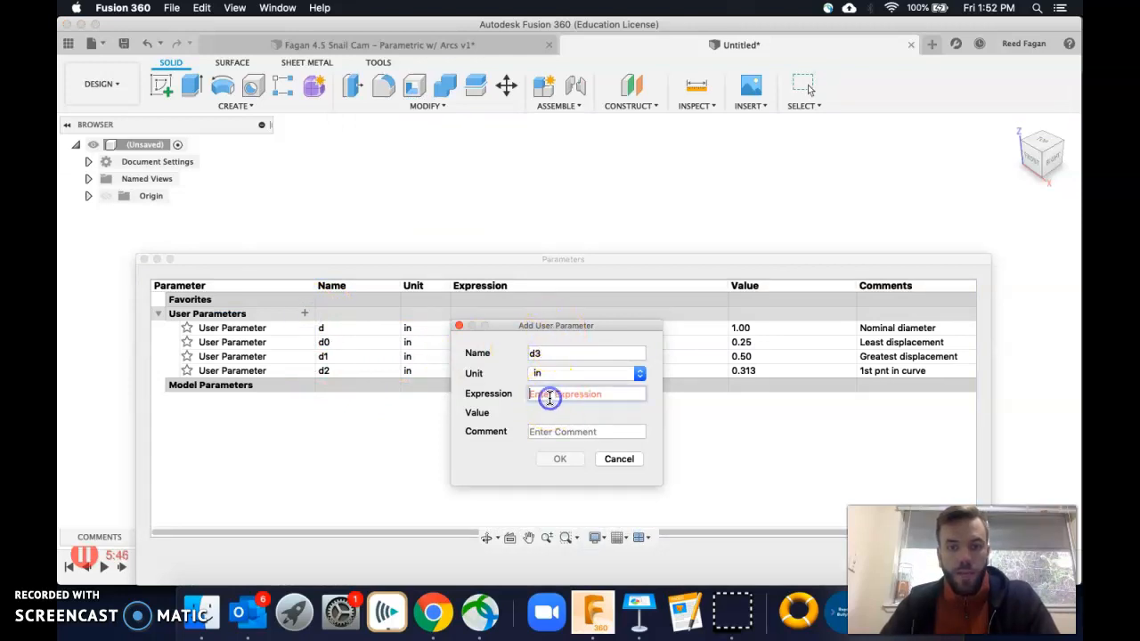
text(( ( d1 - d0 ) * 0.25 ) + d0 ))
click(599, 398)
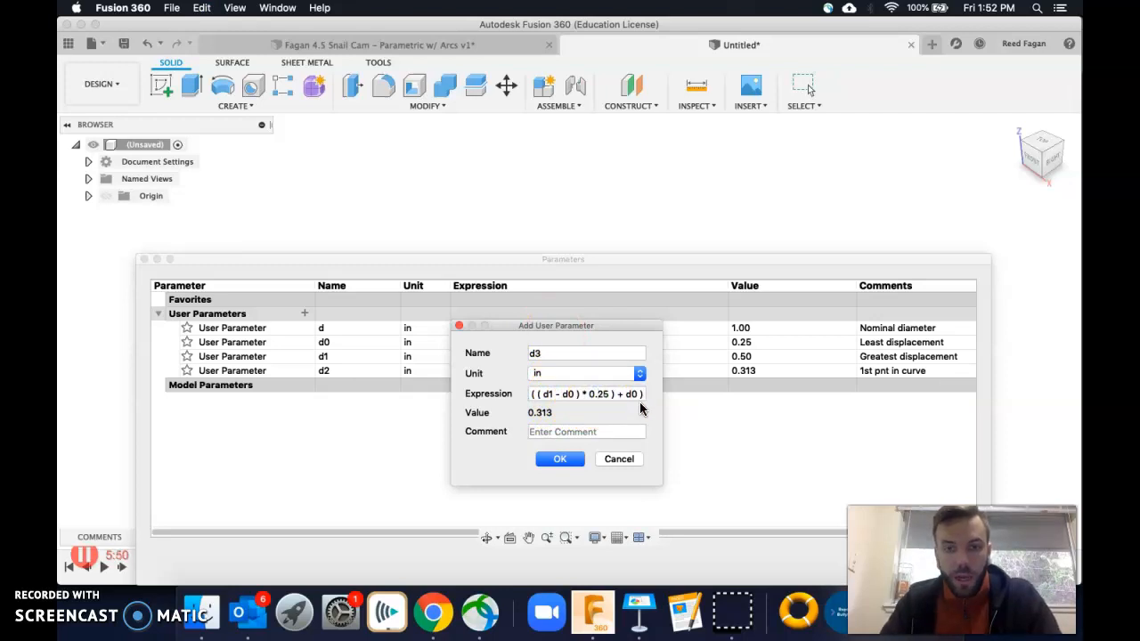
key(Delete)
key(Delete)
text(5)
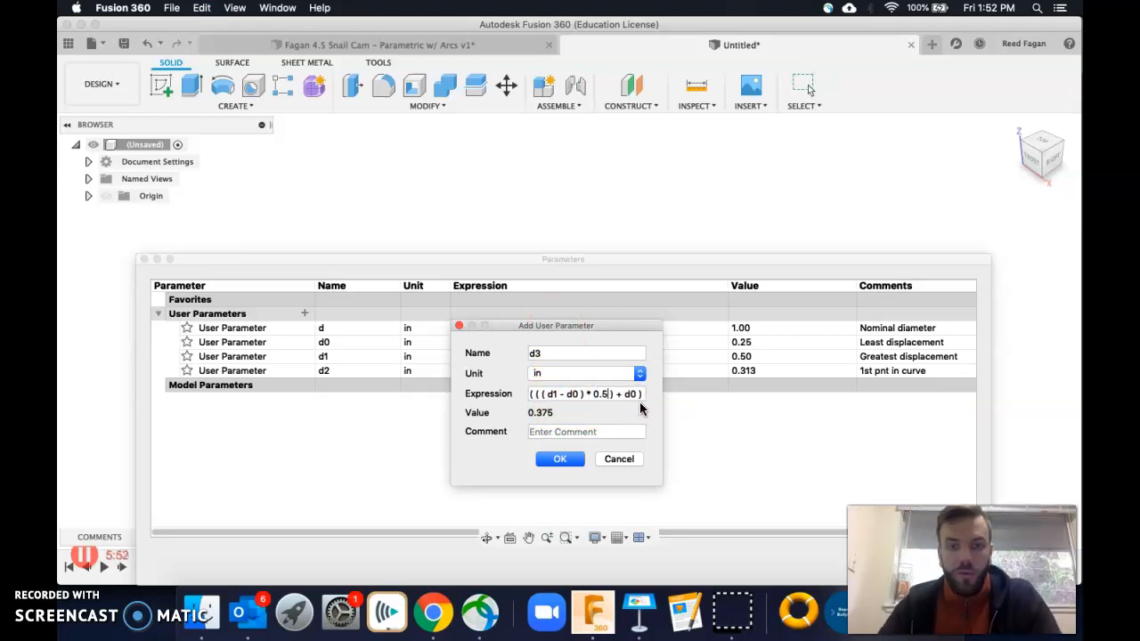
- Give parameter d3 the comment "2nd pnt in curve" and add it to the user parameters
click(584, 432)
text(2nd )
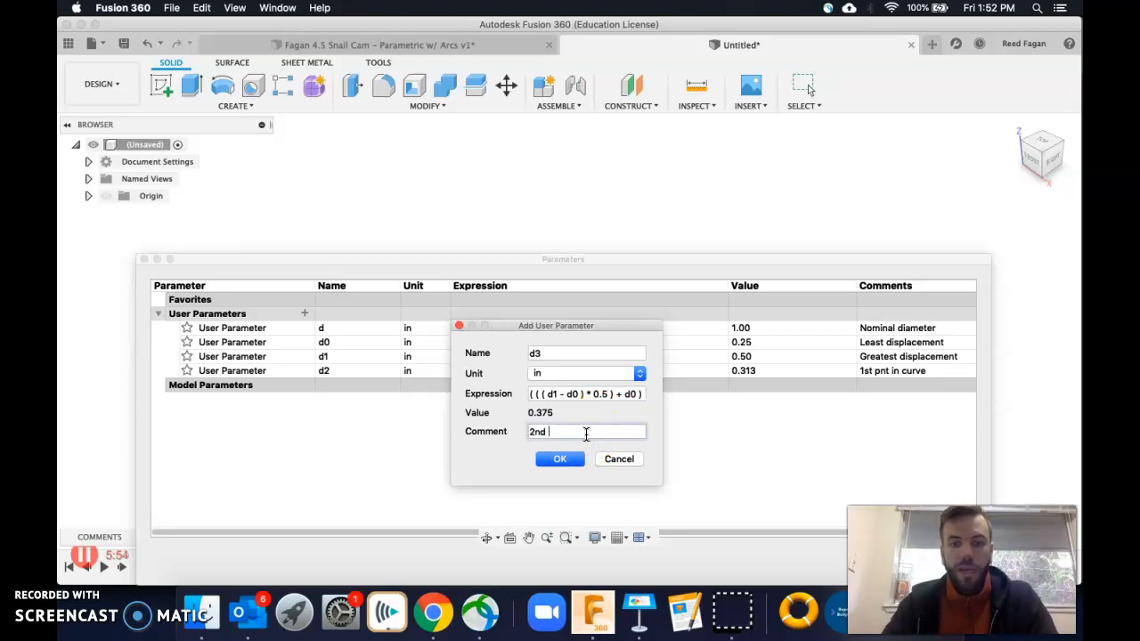
text(pnt in curv)
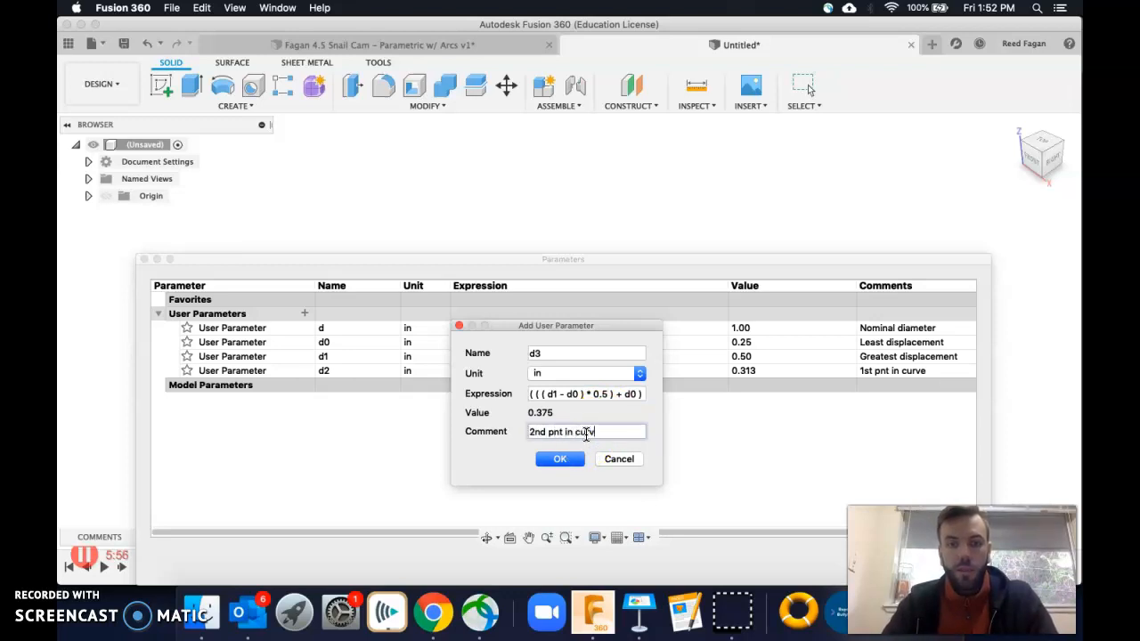
text(e)
click(560, 459)
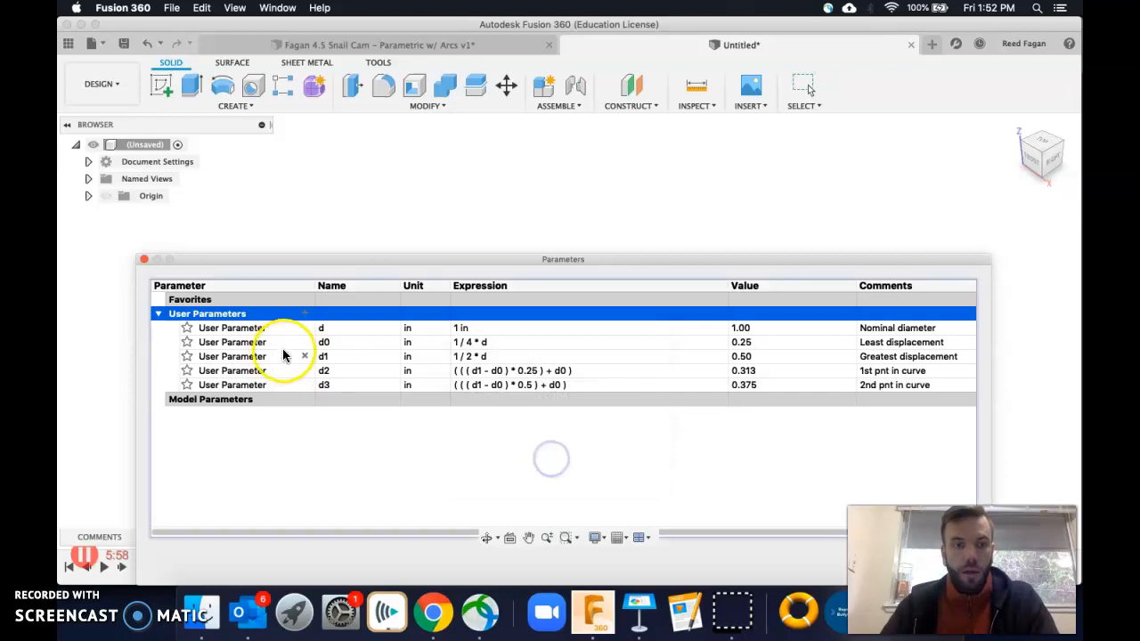
- Add user parameter d4 in inches with expression (((d1 - d0) * 0.75) + d0) and comment "3rd pnt in curve", and close the parameters
click(303, 313)
text(d4)
key(Tab)
text(( ( ( d1 - d0 ) * 0.25 ) + d0 ))
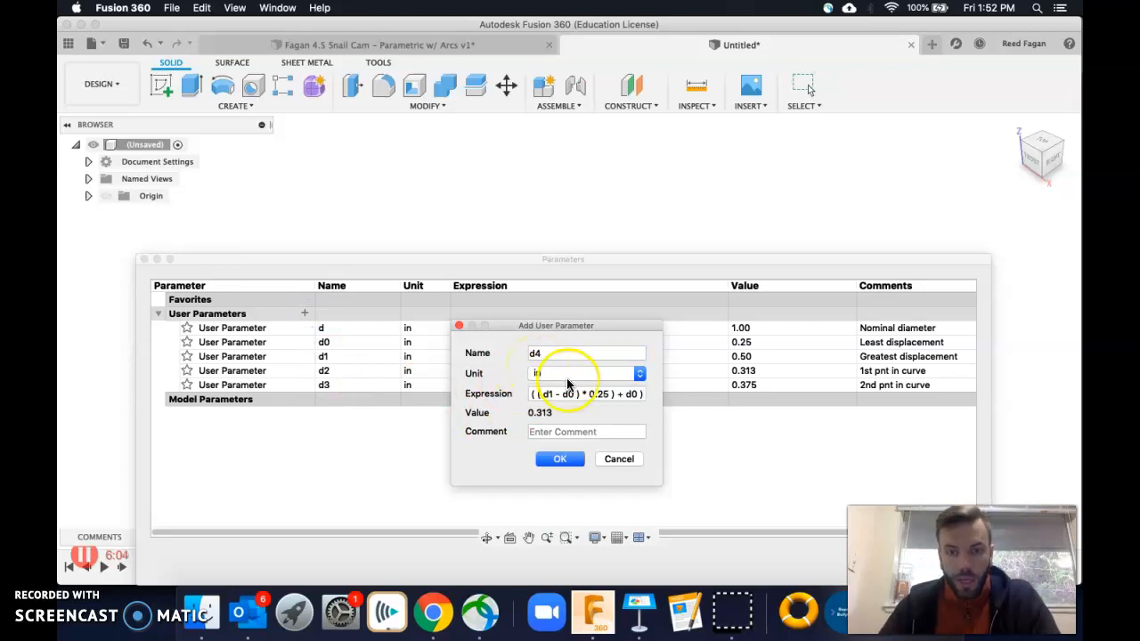
click(604, 401)
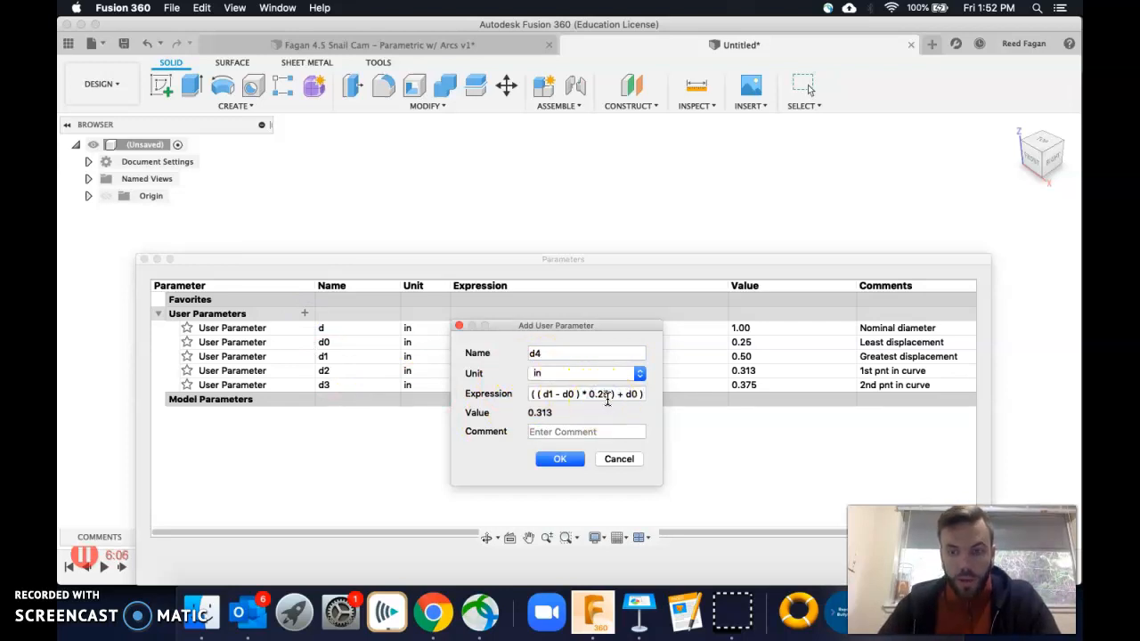
key(BackSpace)
text(7)
click(549, 434)
text(3rd pnt in curve)
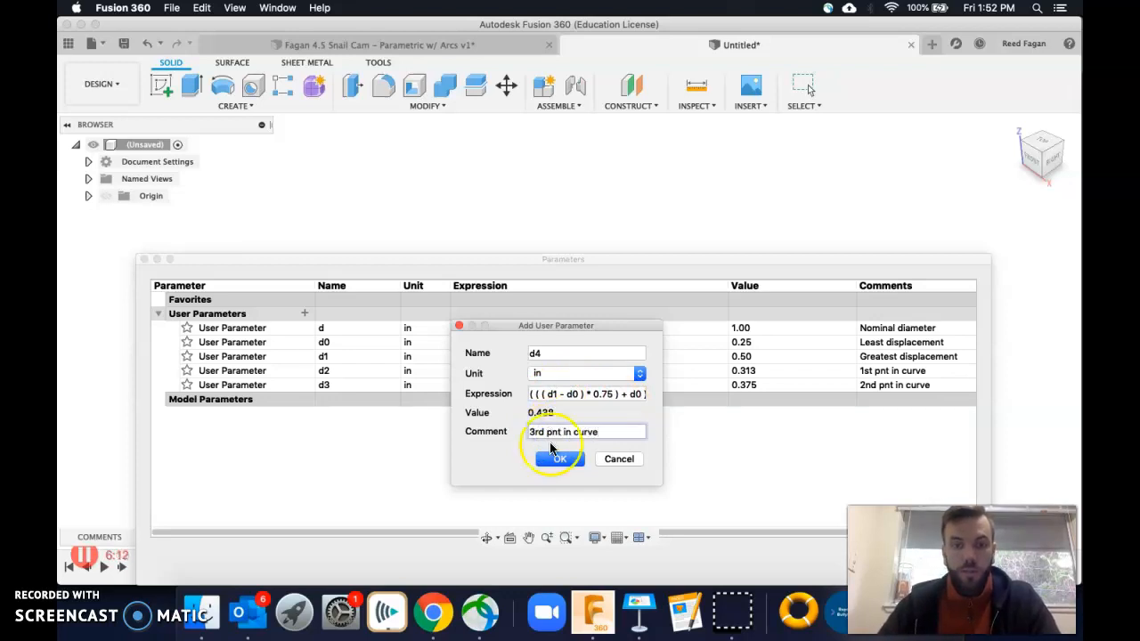
click(559, 460)
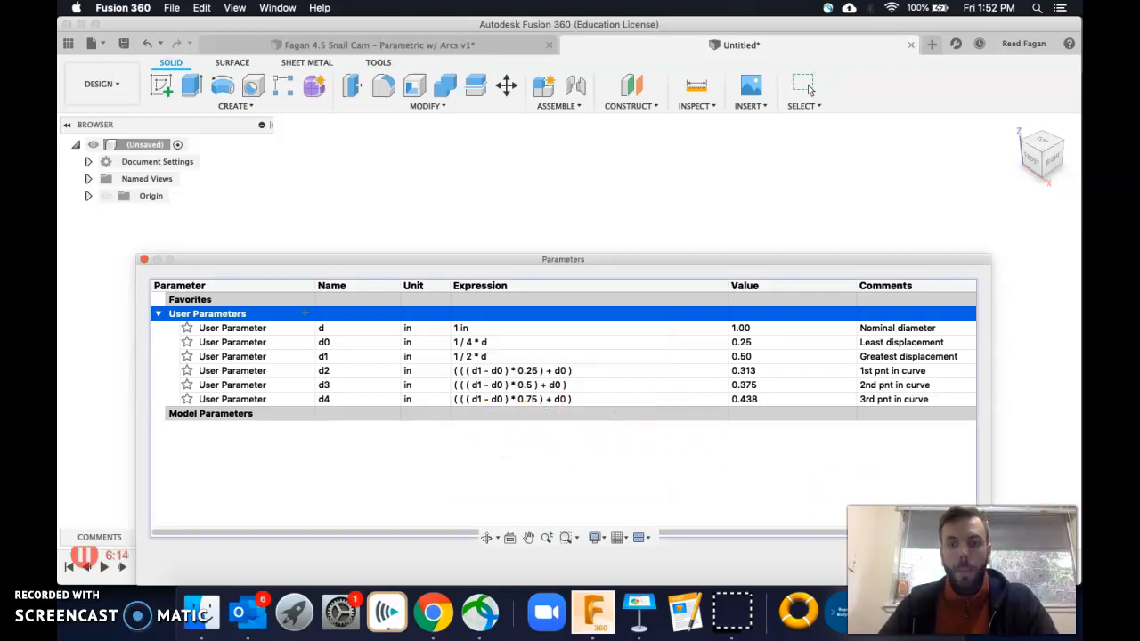
click(808, 89)
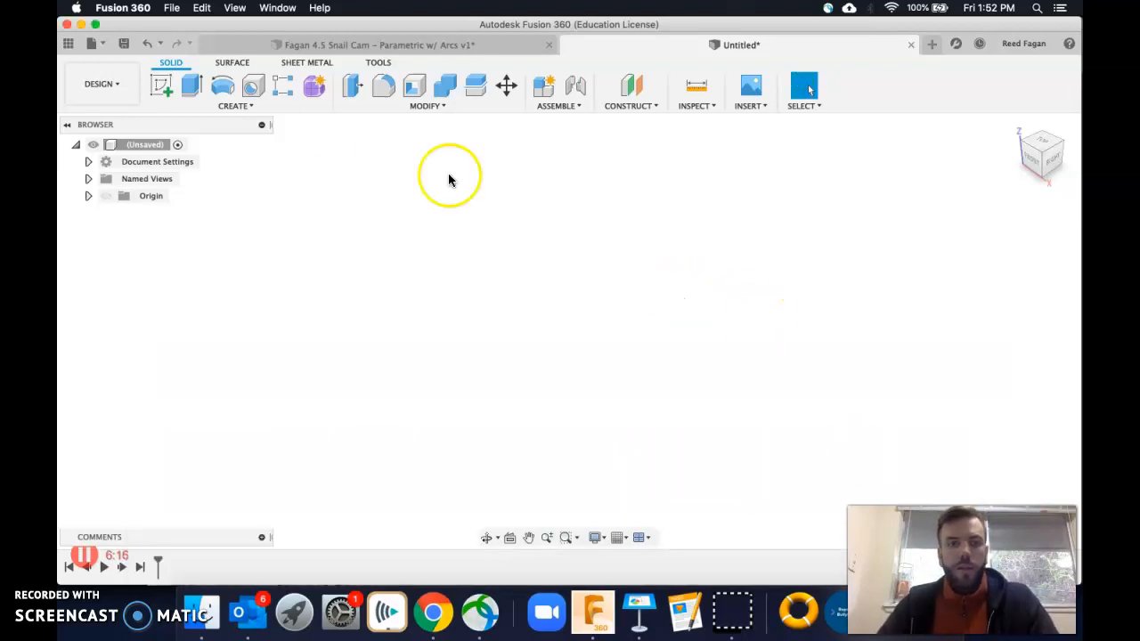
- Start a sketch on the YZ plane and draw a circle of diameter 0.25 in centred on the origin
click(159, 87)
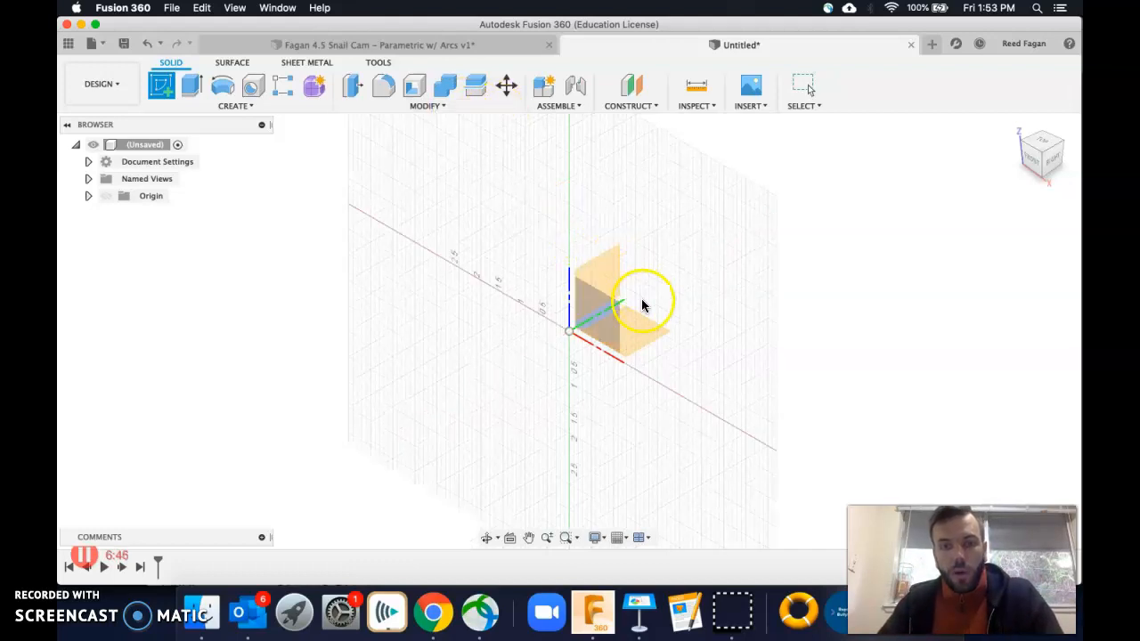
click(602, 280)
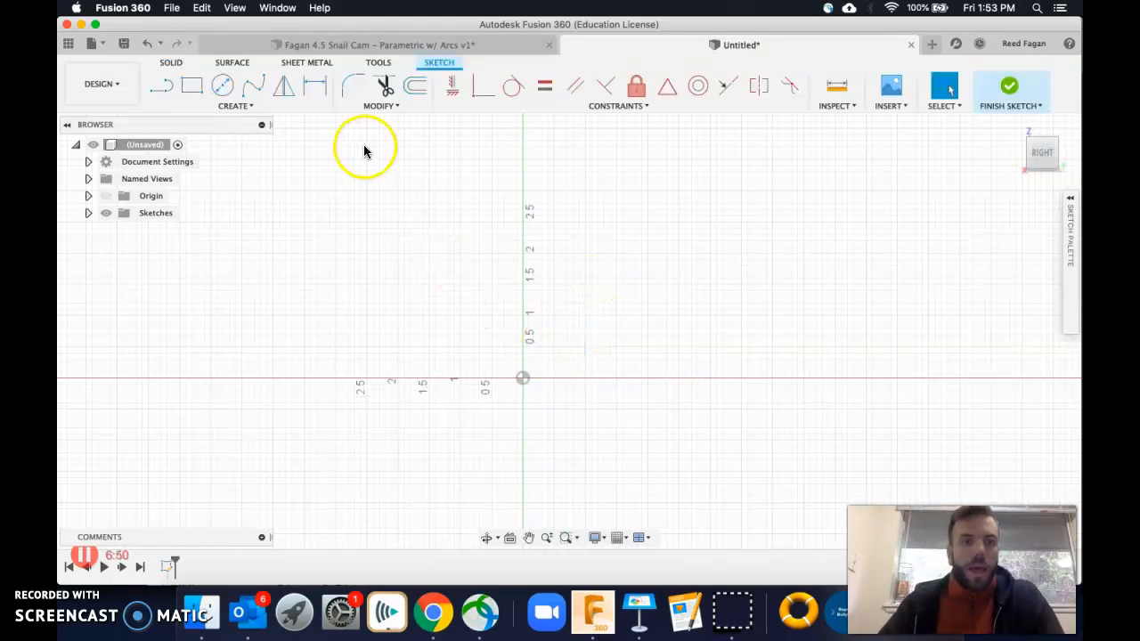
click(221, 86)
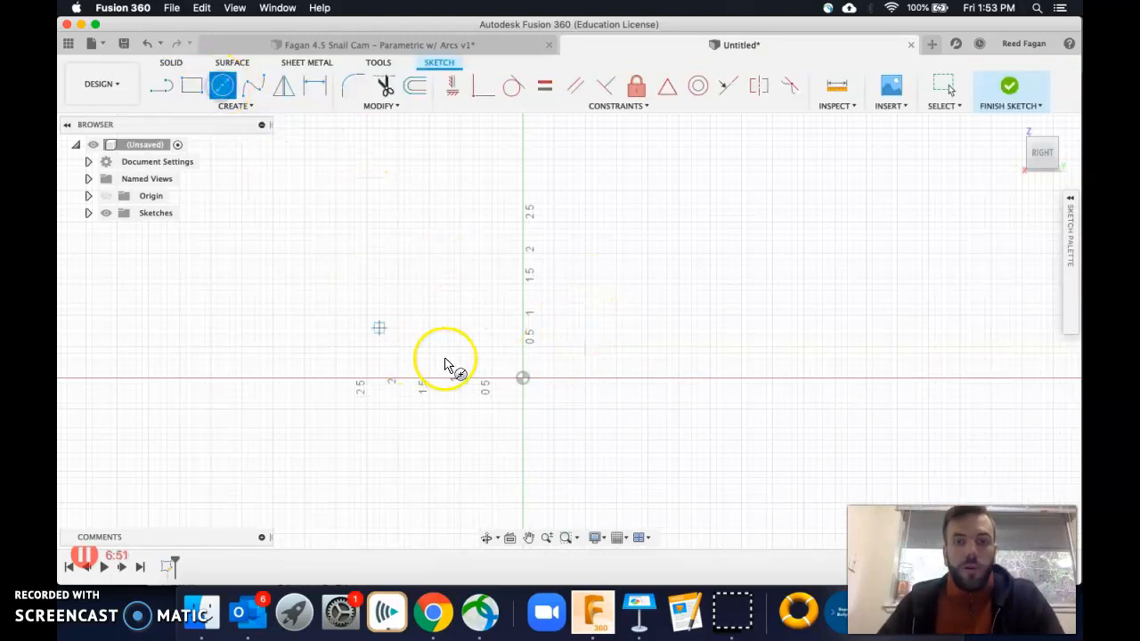
click(523, 380)
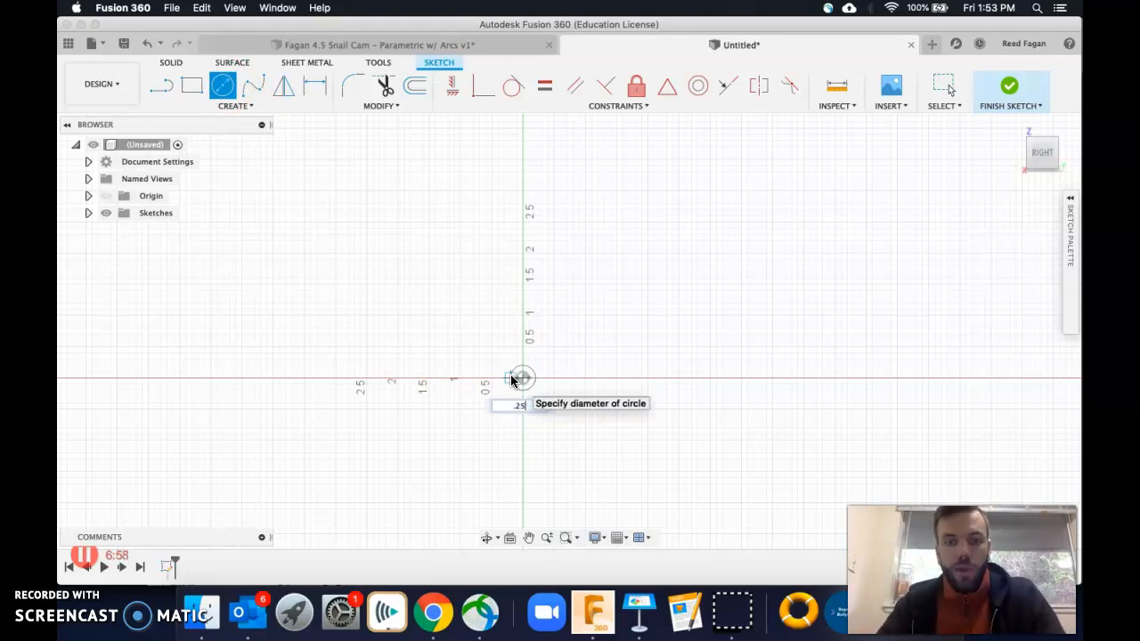
text(.25)
key(Return)
key(Escape)
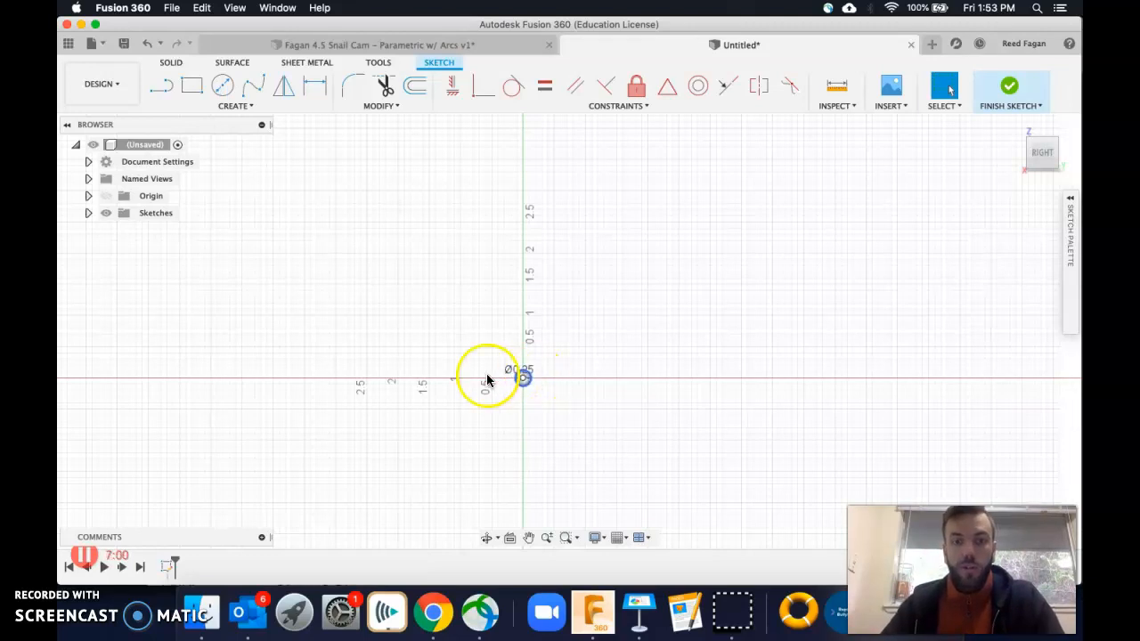
- Check the snail cam drawing in Chrome and, in the Fusion 360 sketch, draw a circle of diameter d0 *2 centred on the origin
scroll(507, 376, up, 2)
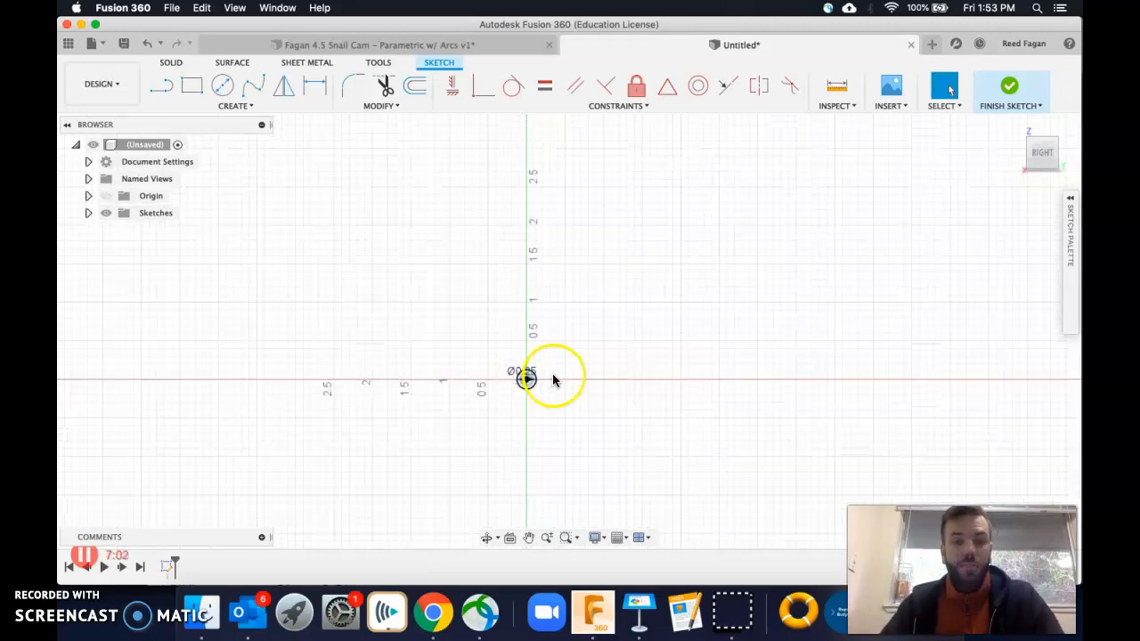
scroll(523, 379, up, 2)
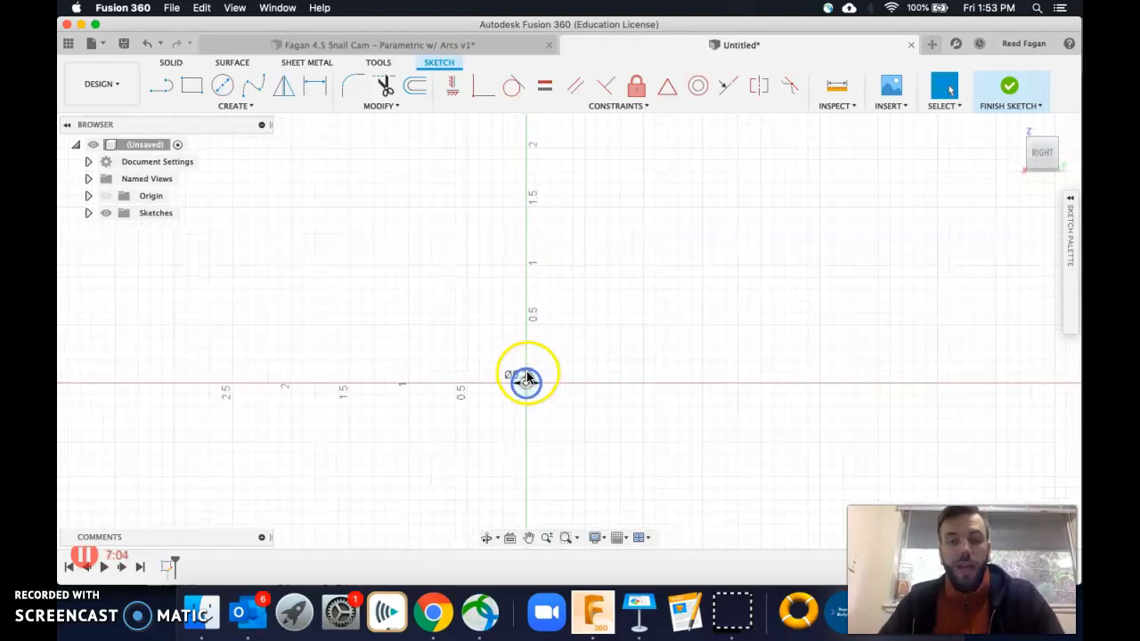
click(223, 87)
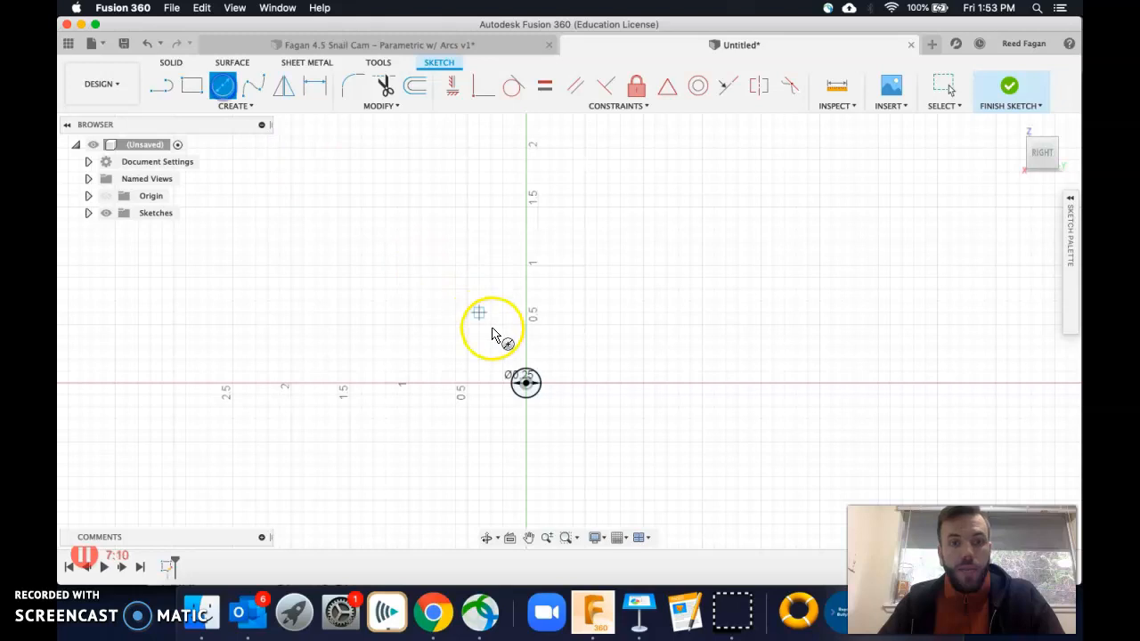
click(525, 385)
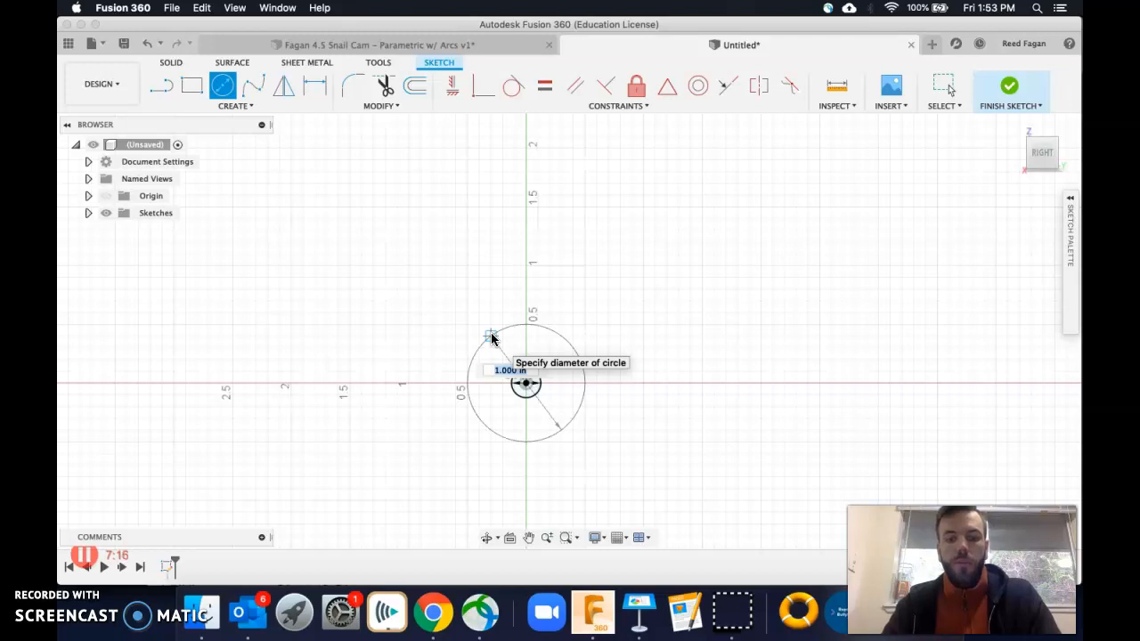
text(d0)
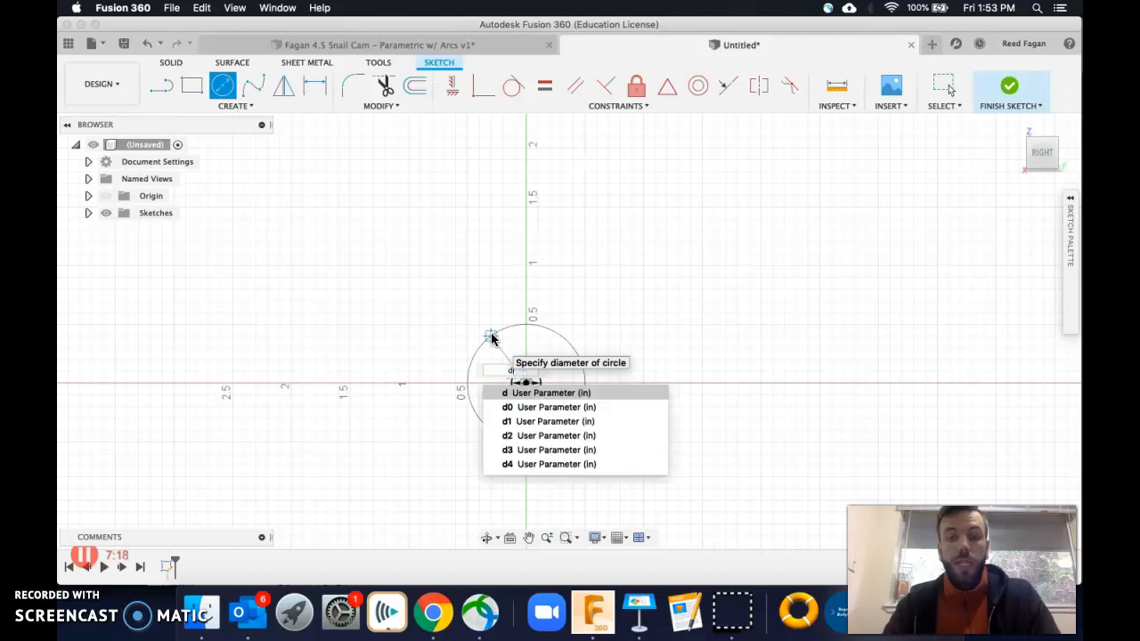
key(Return)
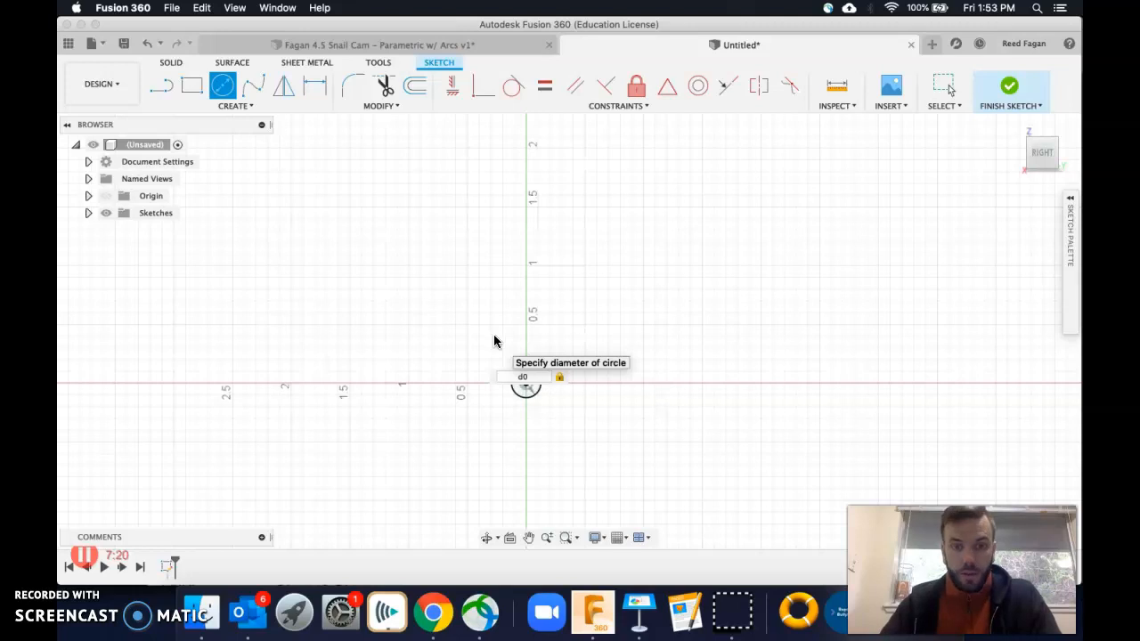
click(525, 384)
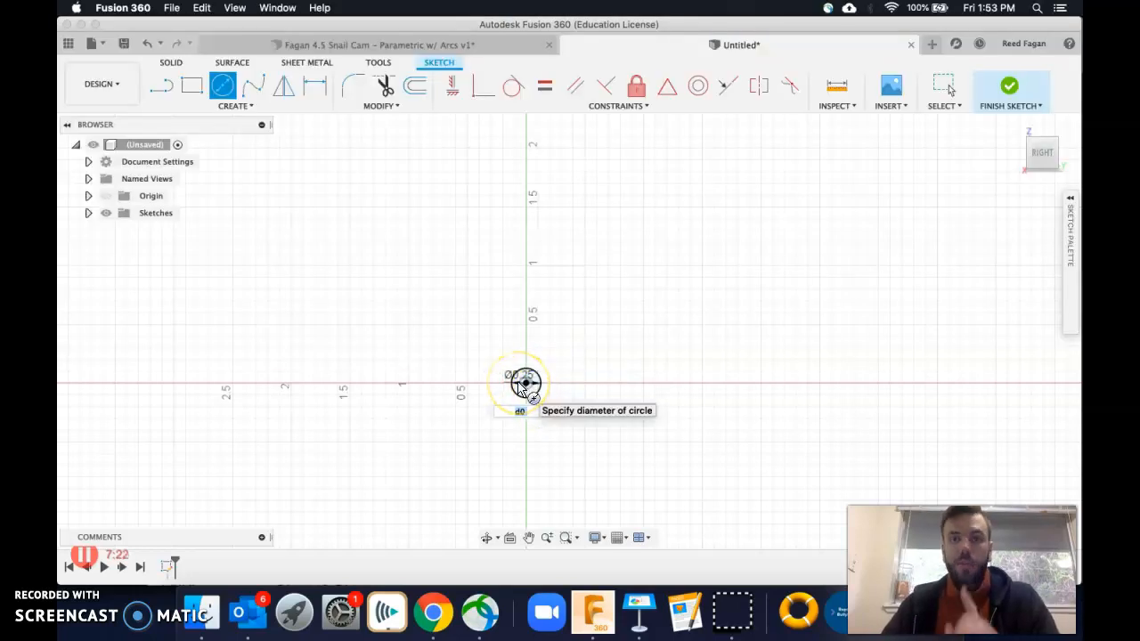
click(522, 388)
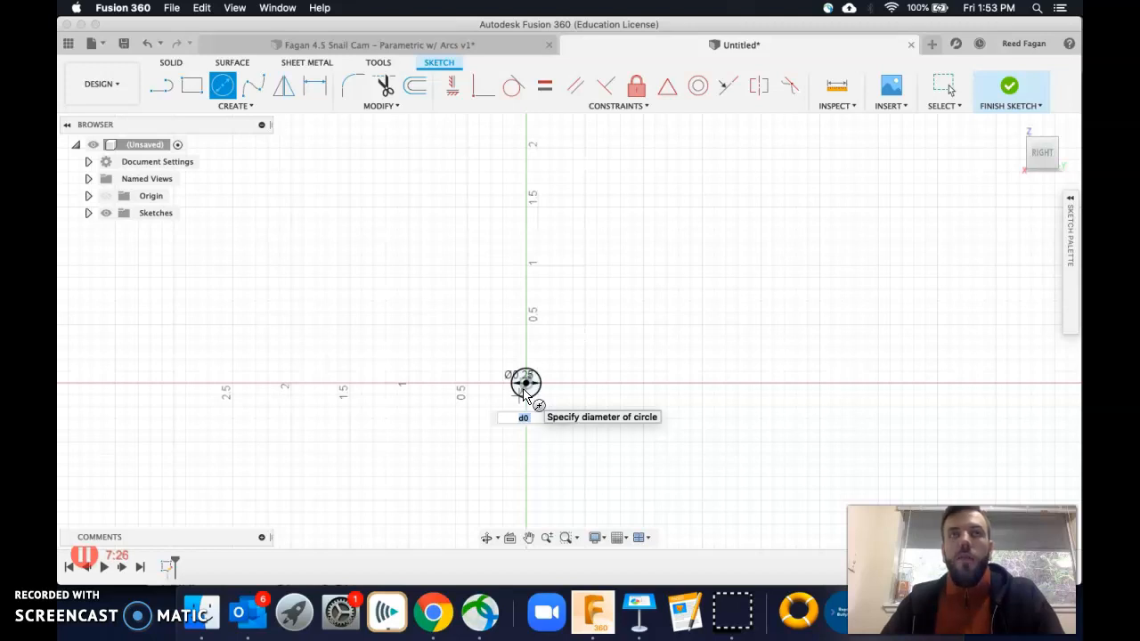
key(super+Tab)
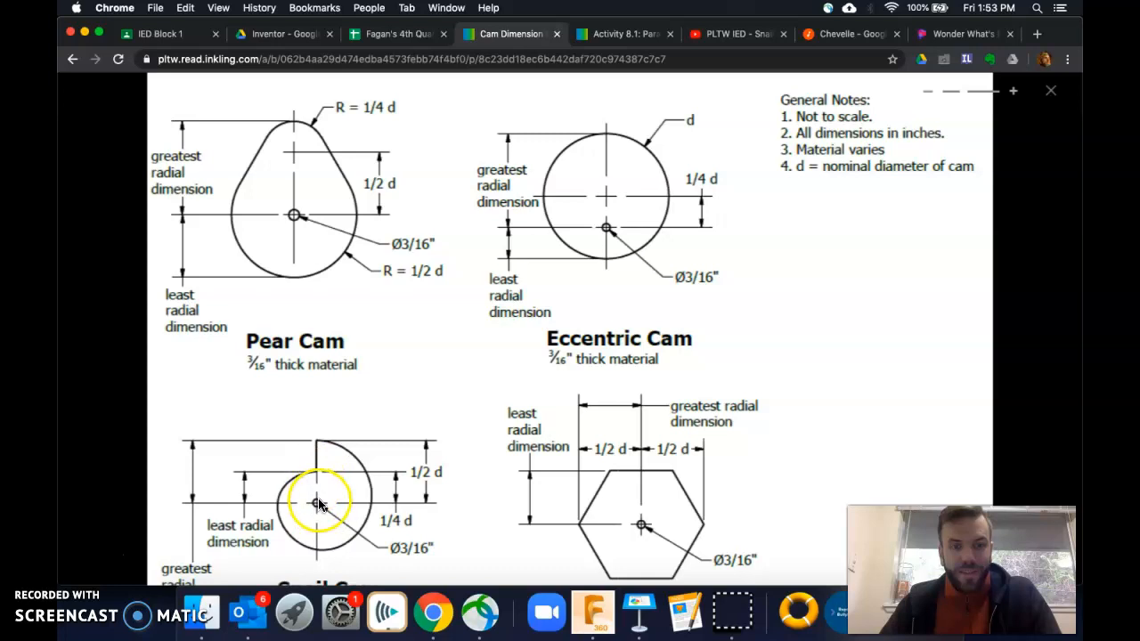
key(super+Tab)
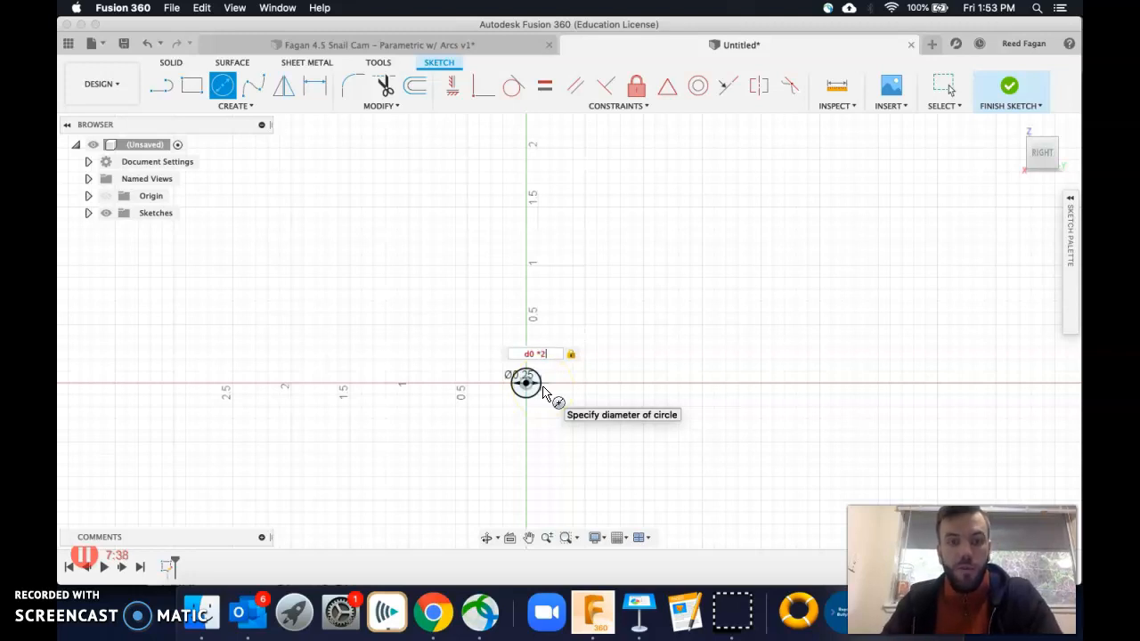
key(Return)
key(Escape)
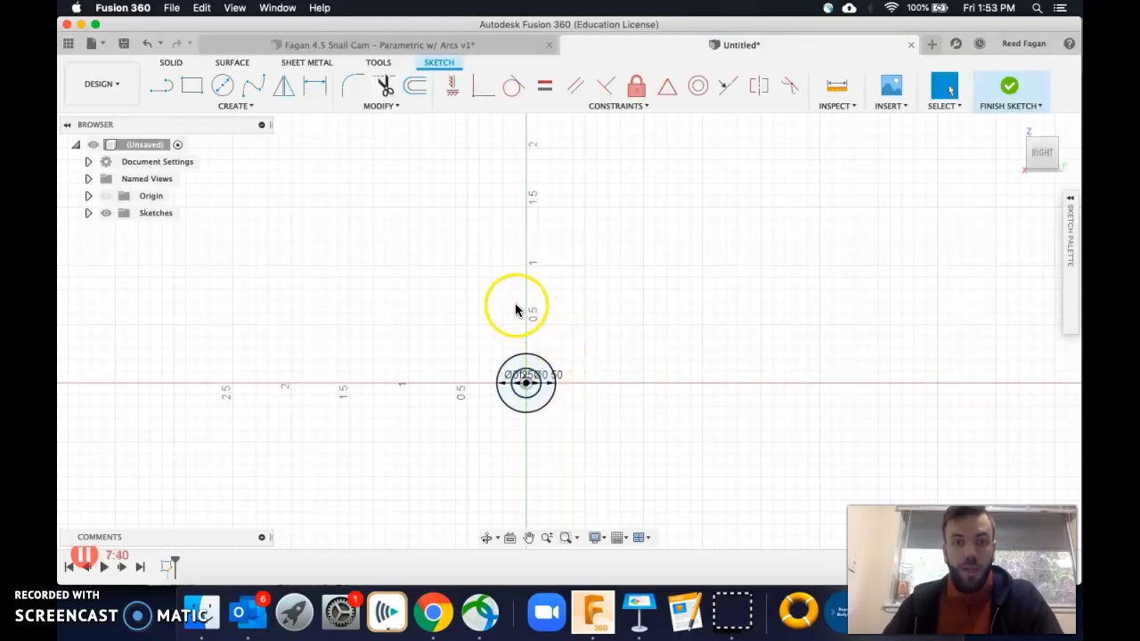
- Draw an outer circle concentric with the others at the origin, with its diameter driven by d1 * 2
click(222, 85)
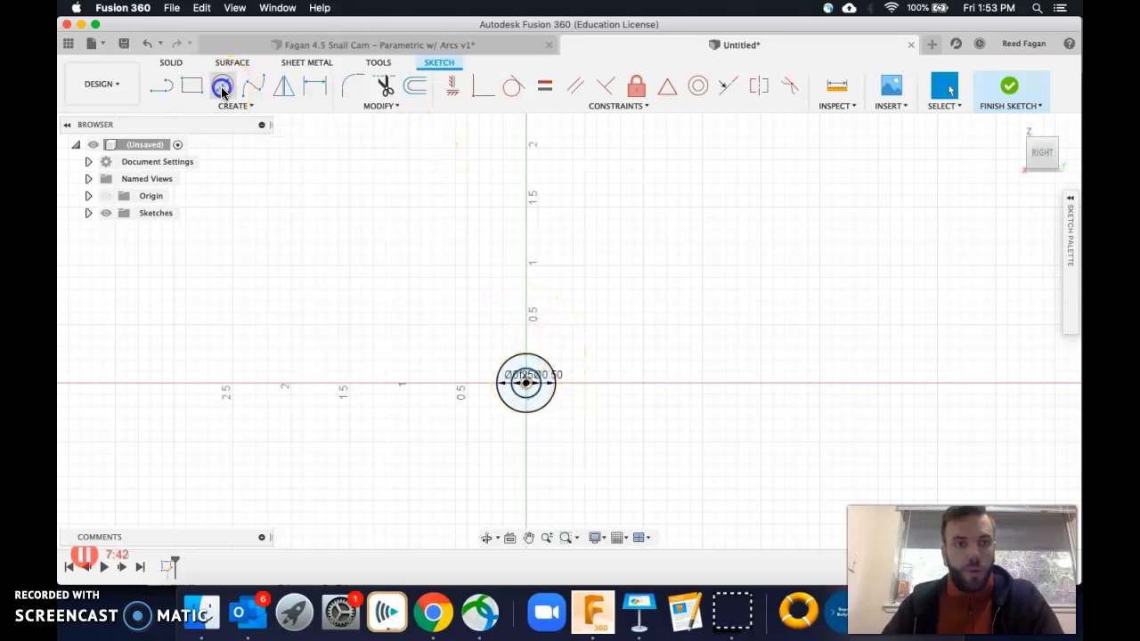
click(526, 385)
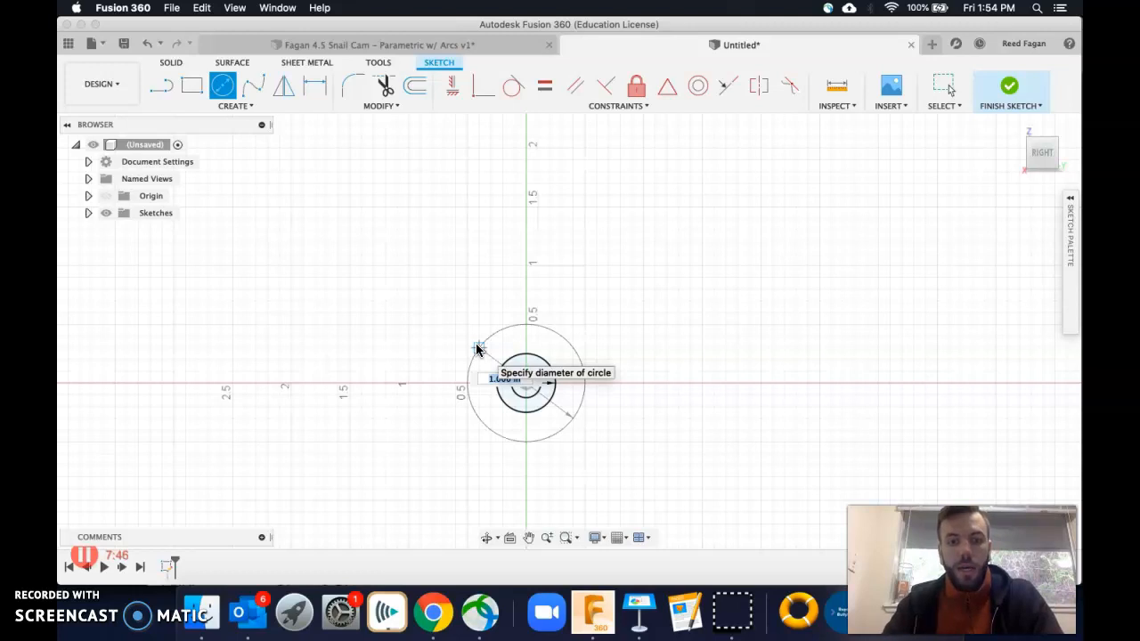
text(d1)
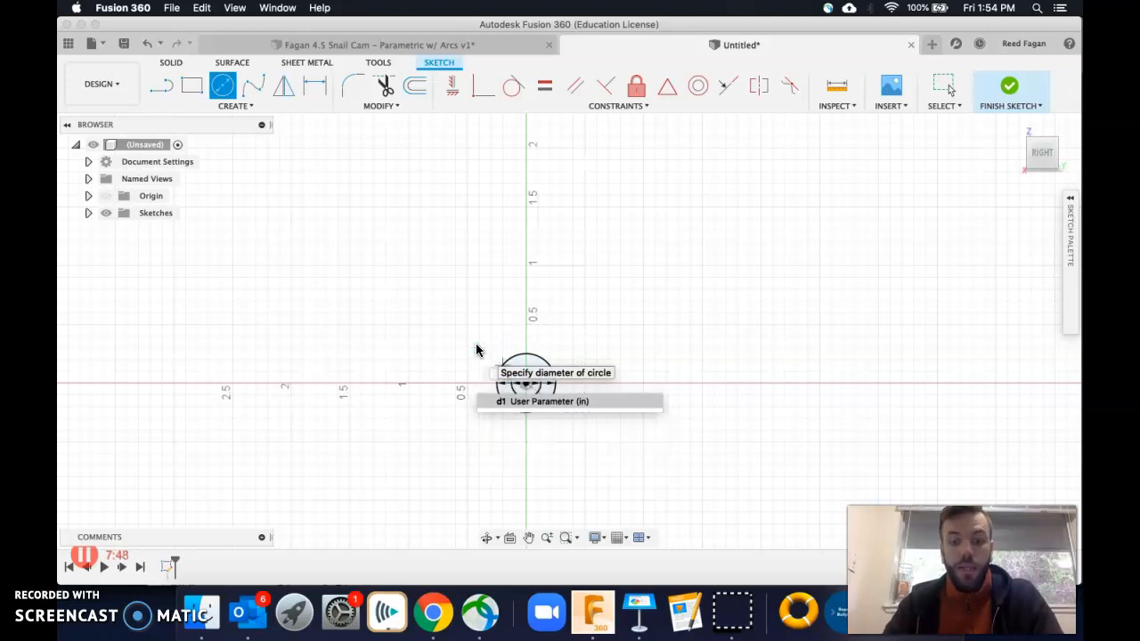
key(Return)
key(Return)
click(516, 338)
scroll(517, 338, up, 4)
scroll(550, 417, up, 3)
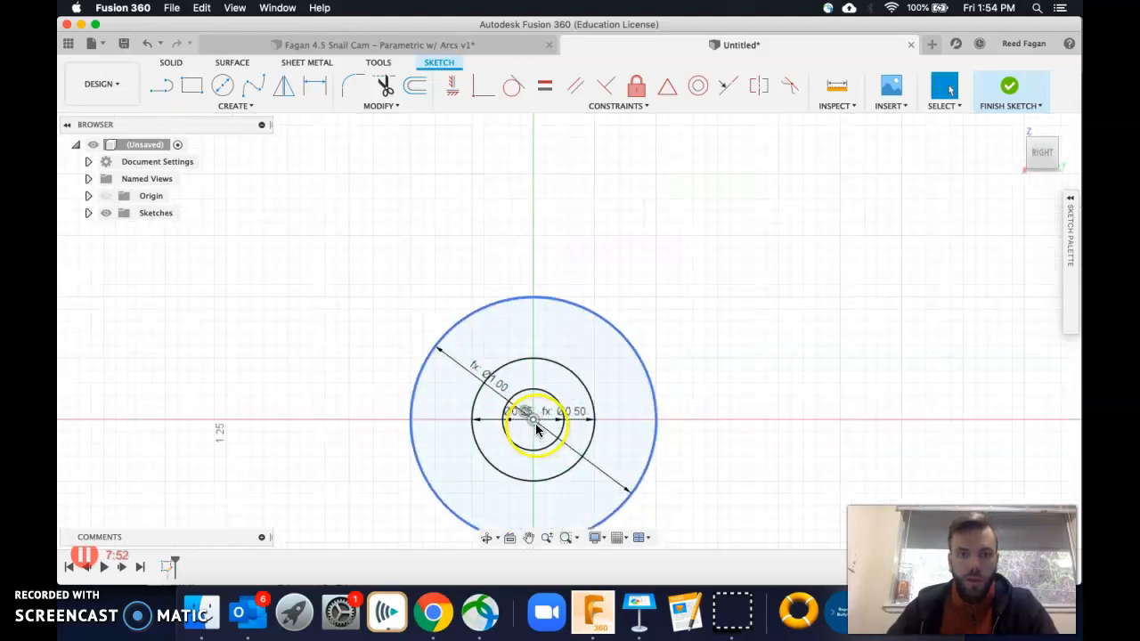
- Convert the middle and outer concentric circles to construction geometry, keeping the 0.25 in inner circle solid
middle_drag(538, 416, 546, 313)
click(542, 236)
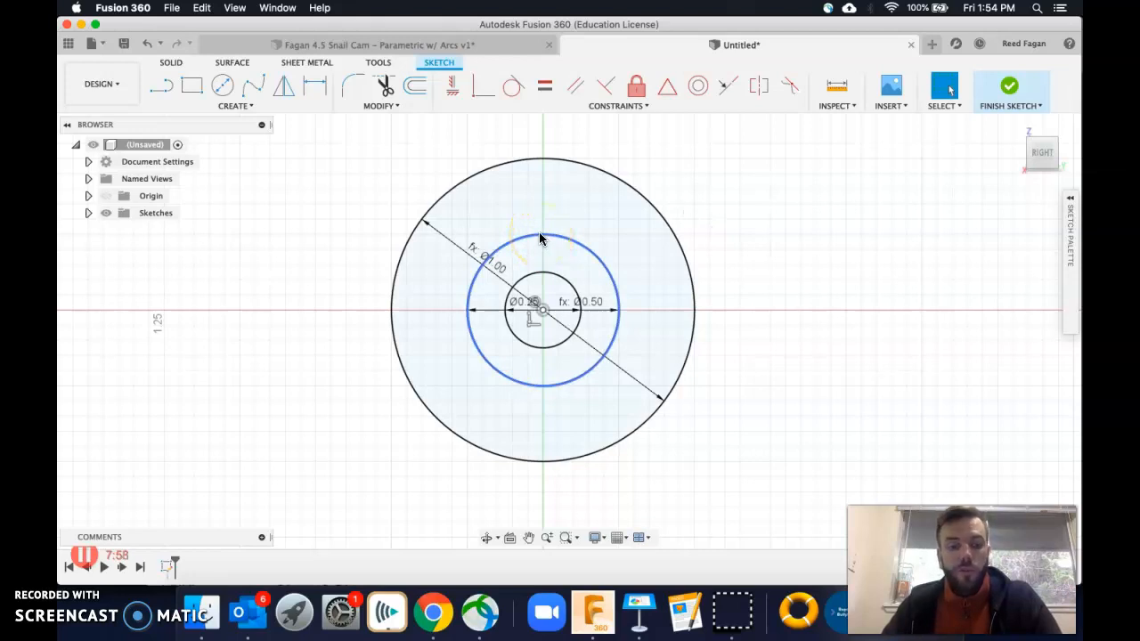
click(540, 237)
key(x)
click(626, 181)
key(x)
click(679, 190)
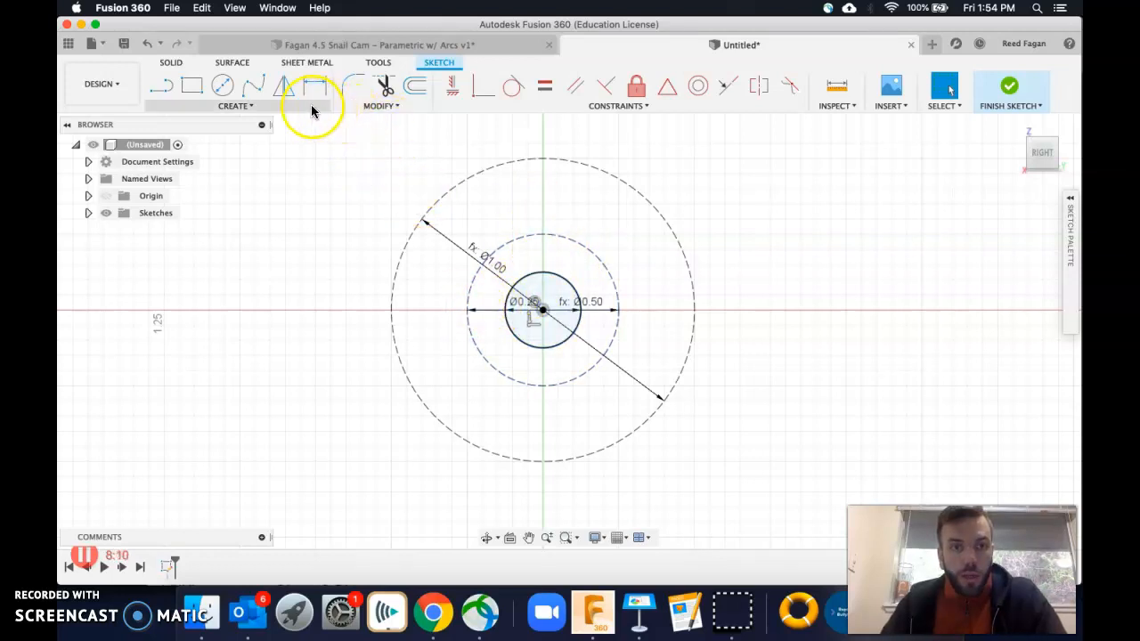
- Place two sketch points between the construction circles, one about 0.35 in left of the origin and one about 0.38 in below it
click(267, 106)
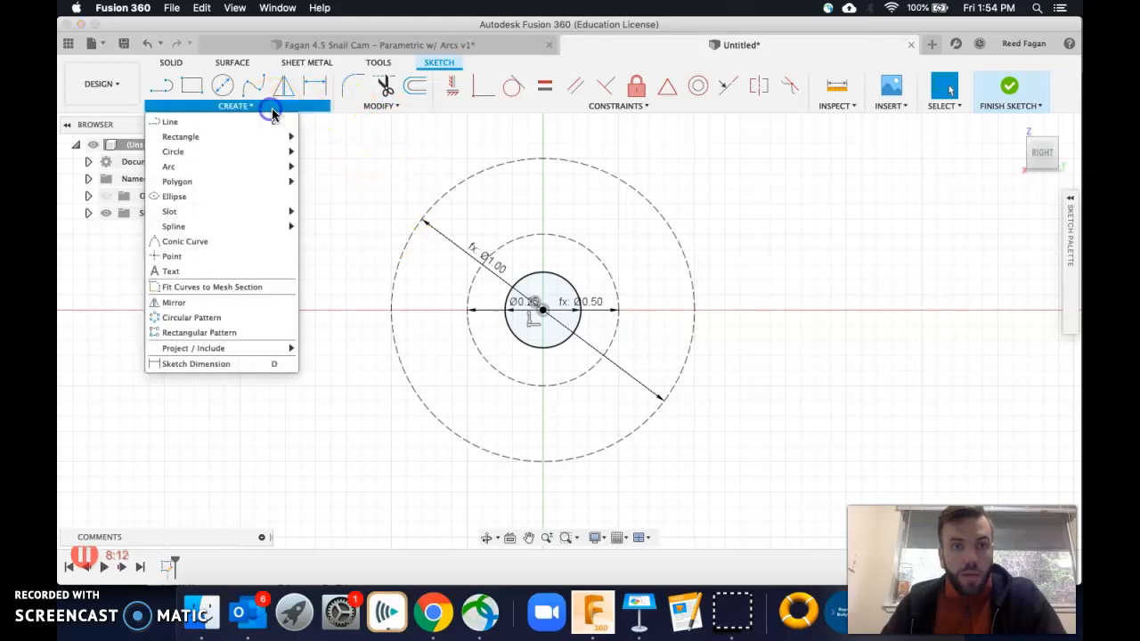
click(182, 258)
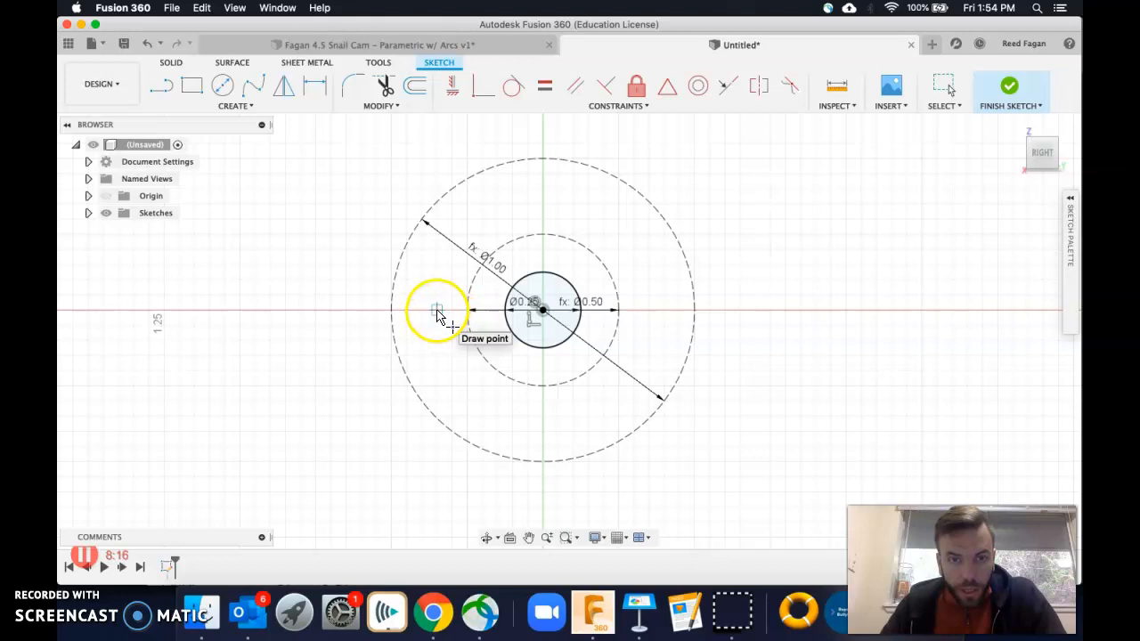
click(548, 428)
click(542, 424)
click(545, 426)
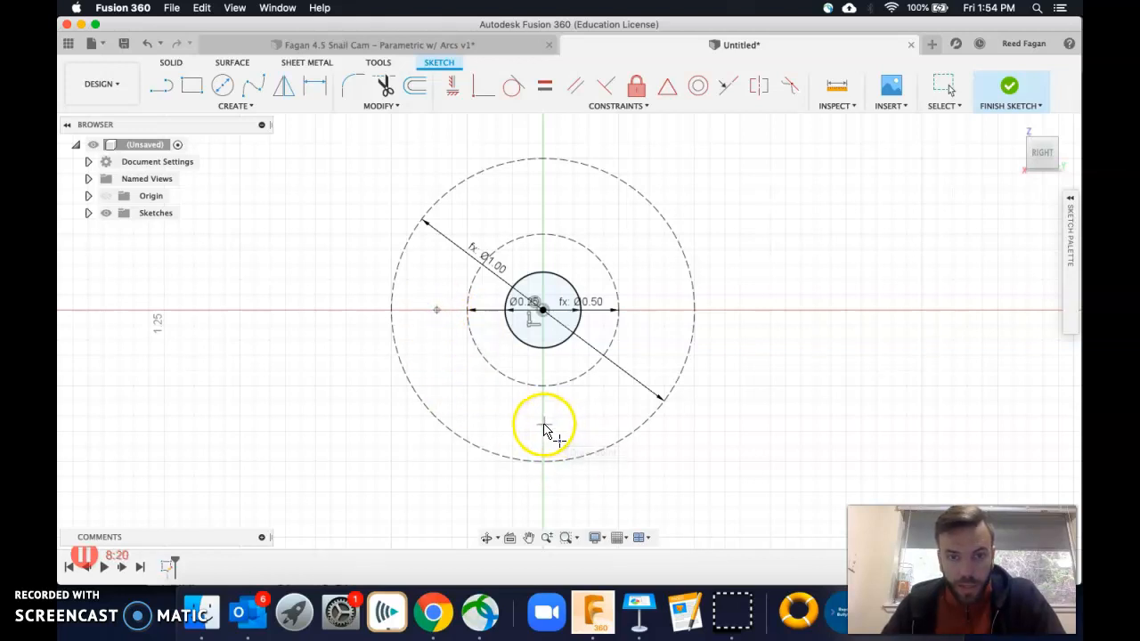
click(548, 424)
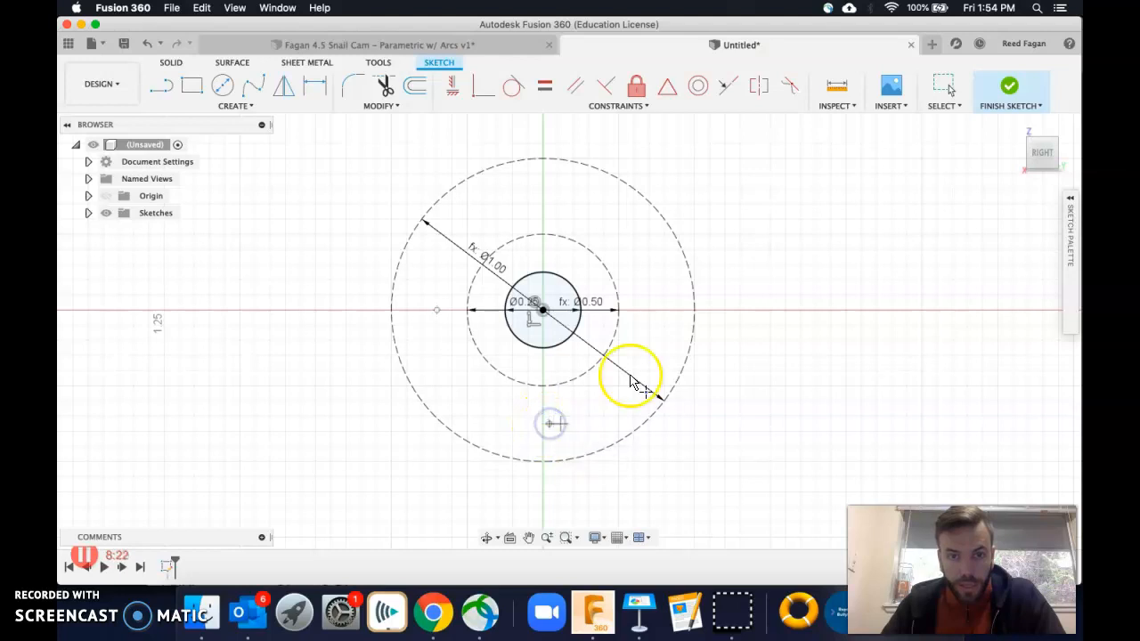
click(681, 309)
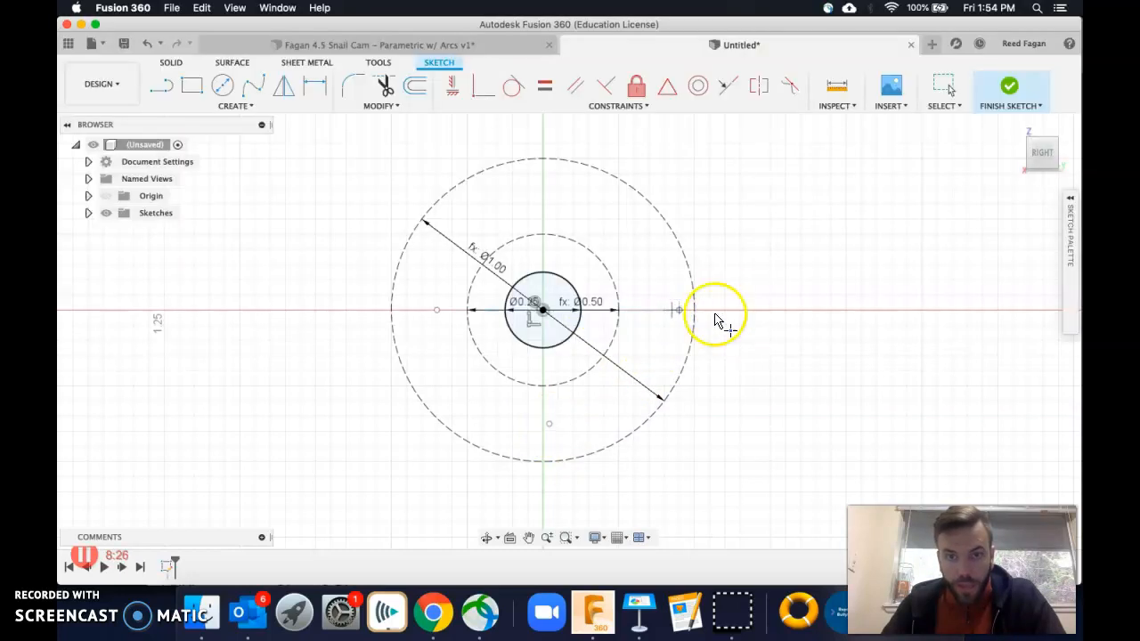
key(Escape)
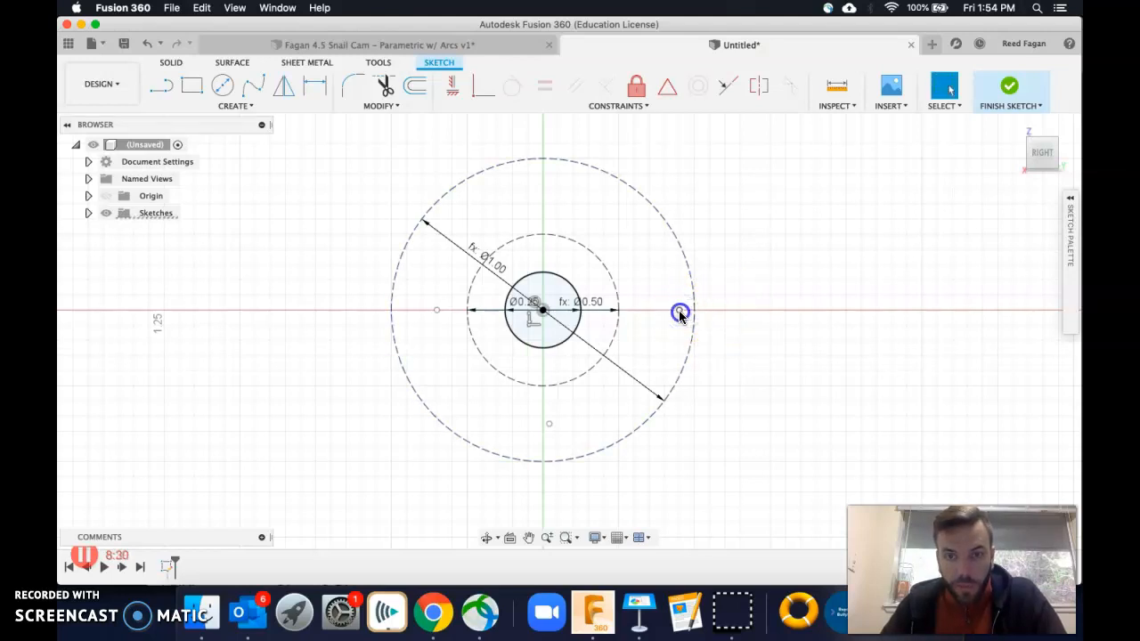
click(705, 307)
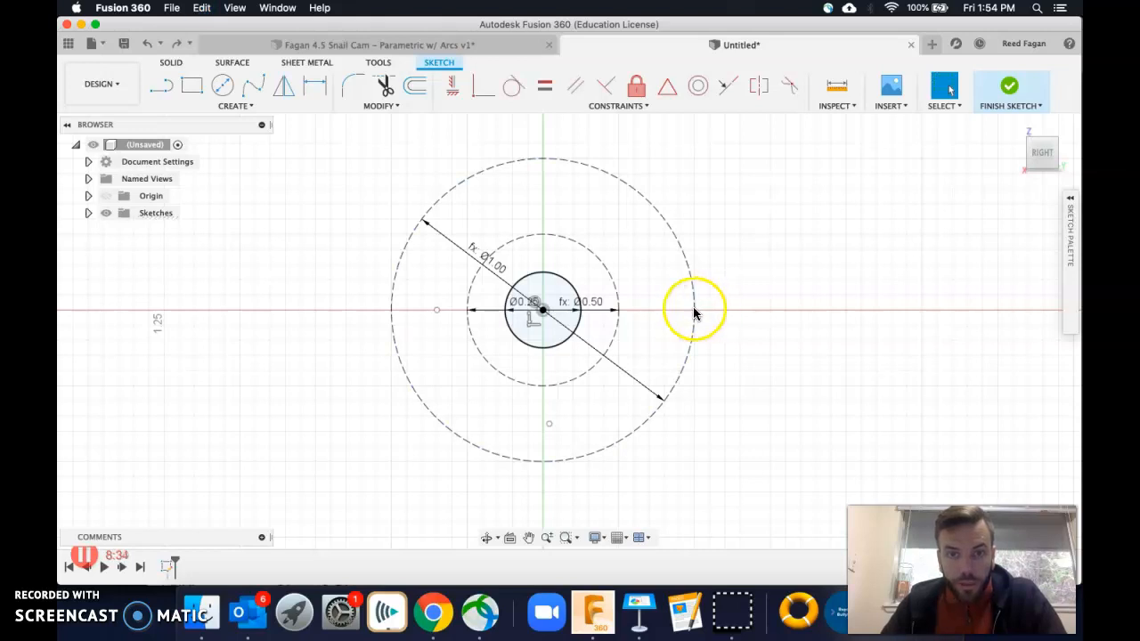
- Place a sketch point between the construction circles, about 0.43 in right of the origin on the horizontal axis
click(228, 106)
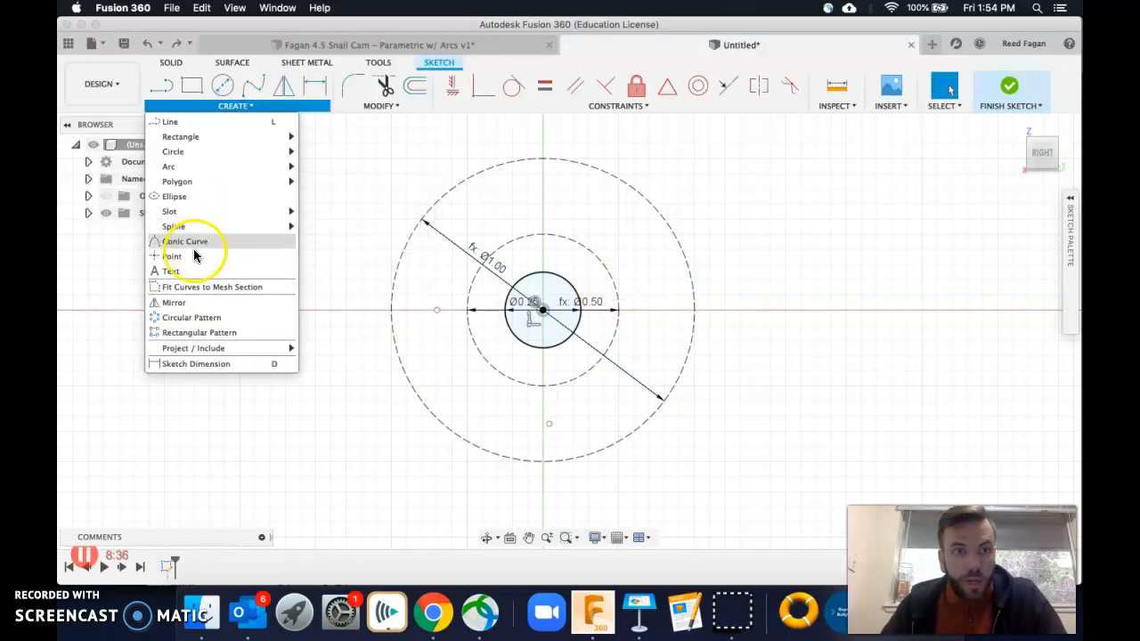
click(201, 242)
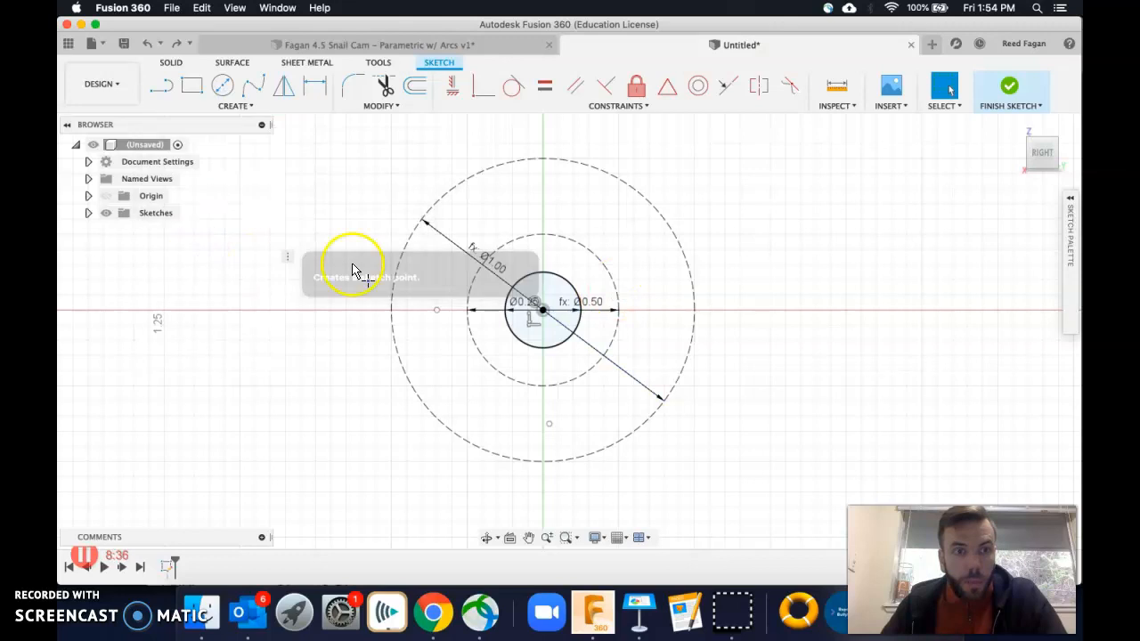
click(672, 311)
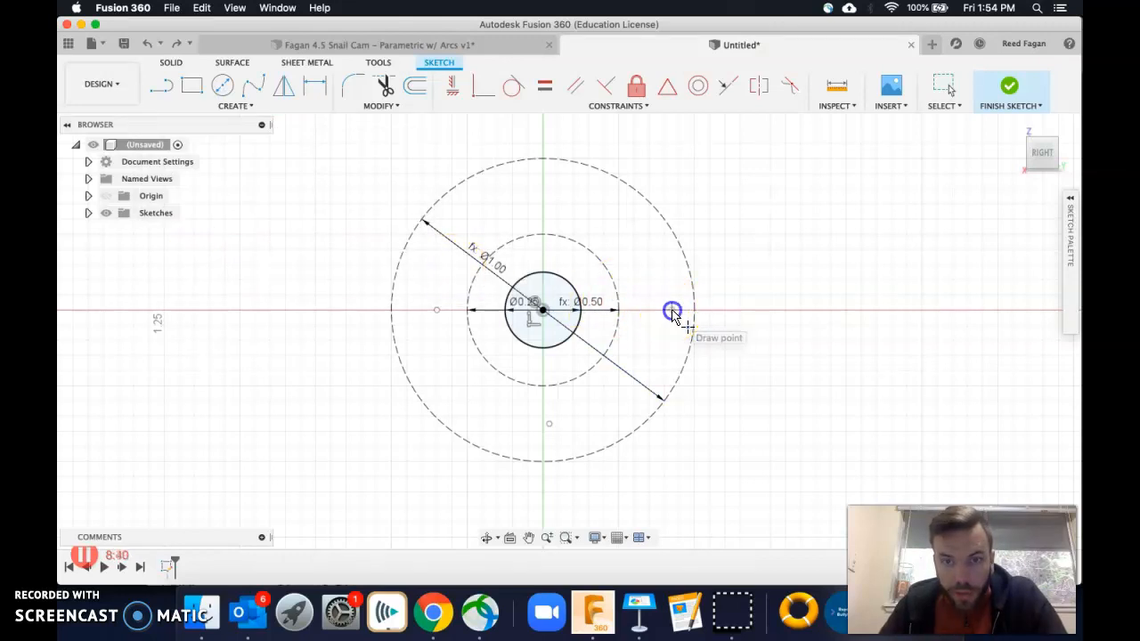
right_click(763, 264)
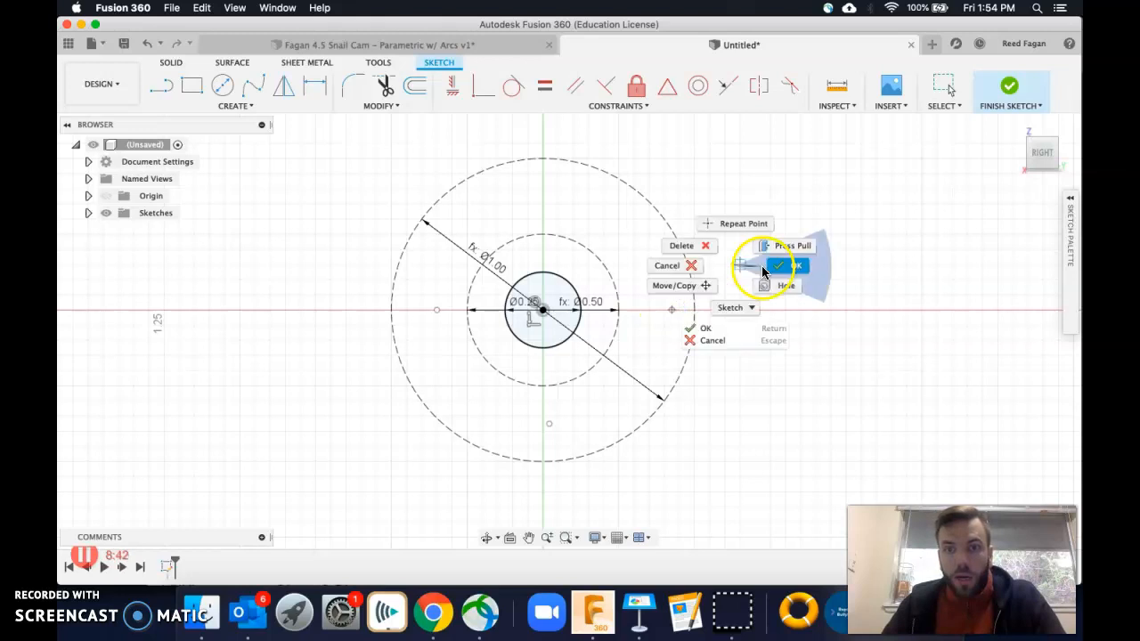
click(783, 266)
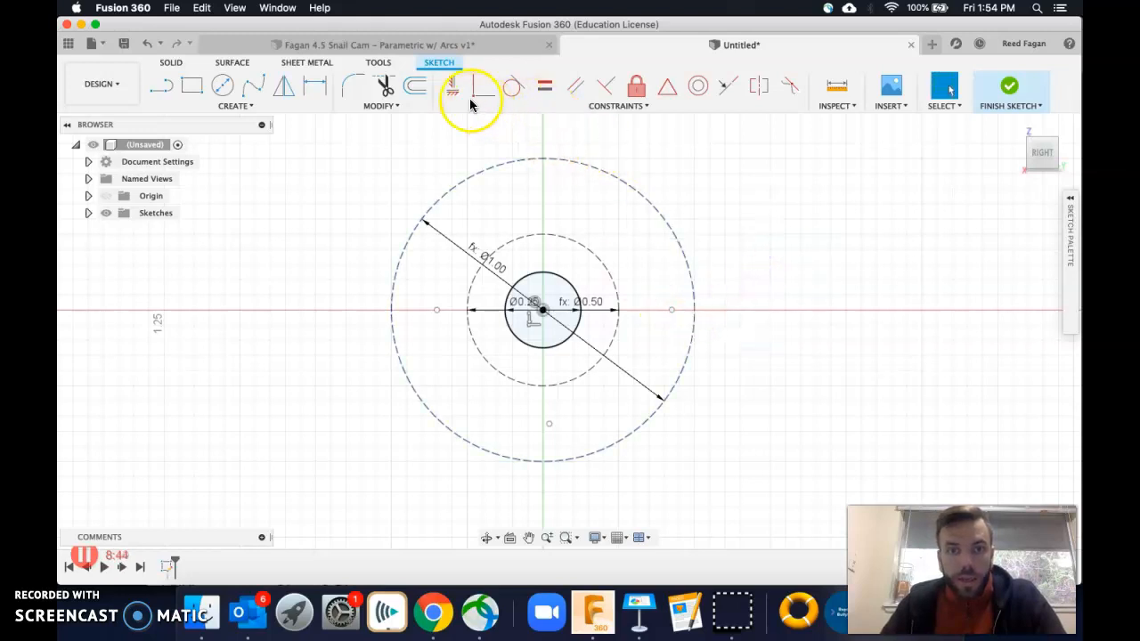
- Apply Horizontal/Vertical constraints aligning the left and right points horizontally and the lower point vertically with the origin
click(452, 85)
click(443, 308)
click(542, 310)
click(583, 402)
click(543, 309)
click(645, 316)
click(672, 310)
click(543, 311)
click(788, 294)
right_click(759, 274)
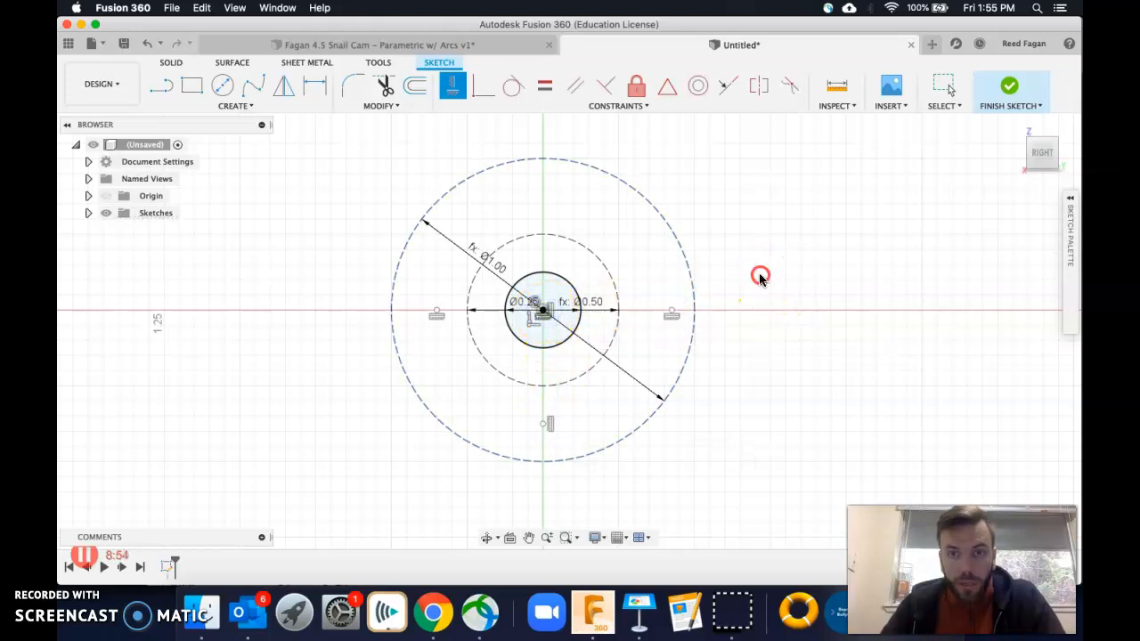
click(812, 283)
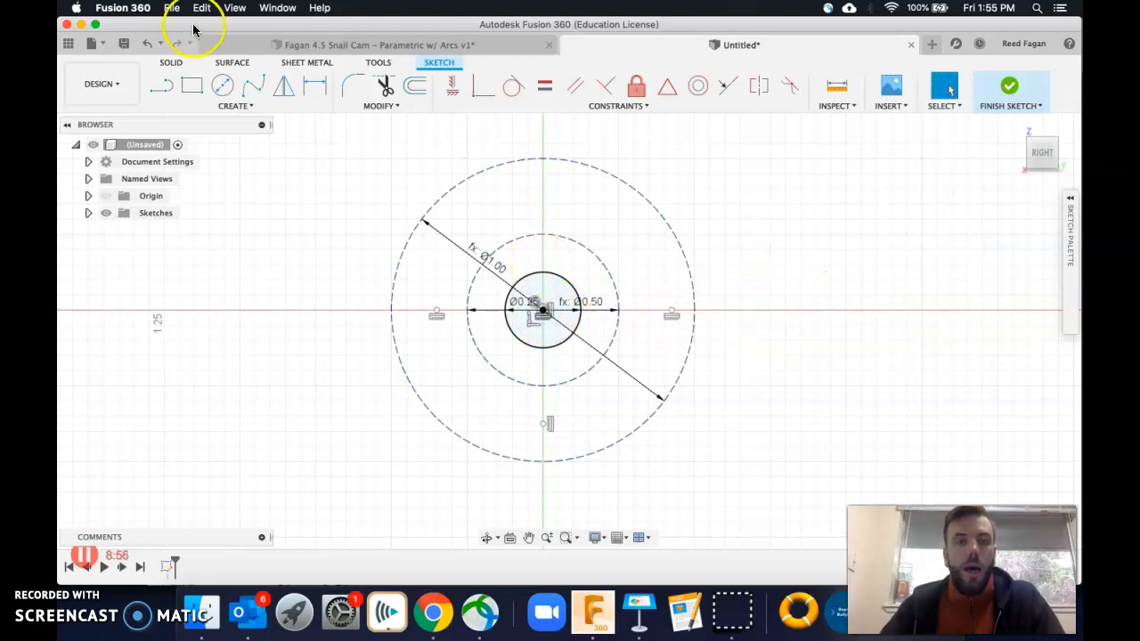
- Dimension the horizontal distance from the left point to the origin with parameter d2
click(315, 89)
click(438, 312)
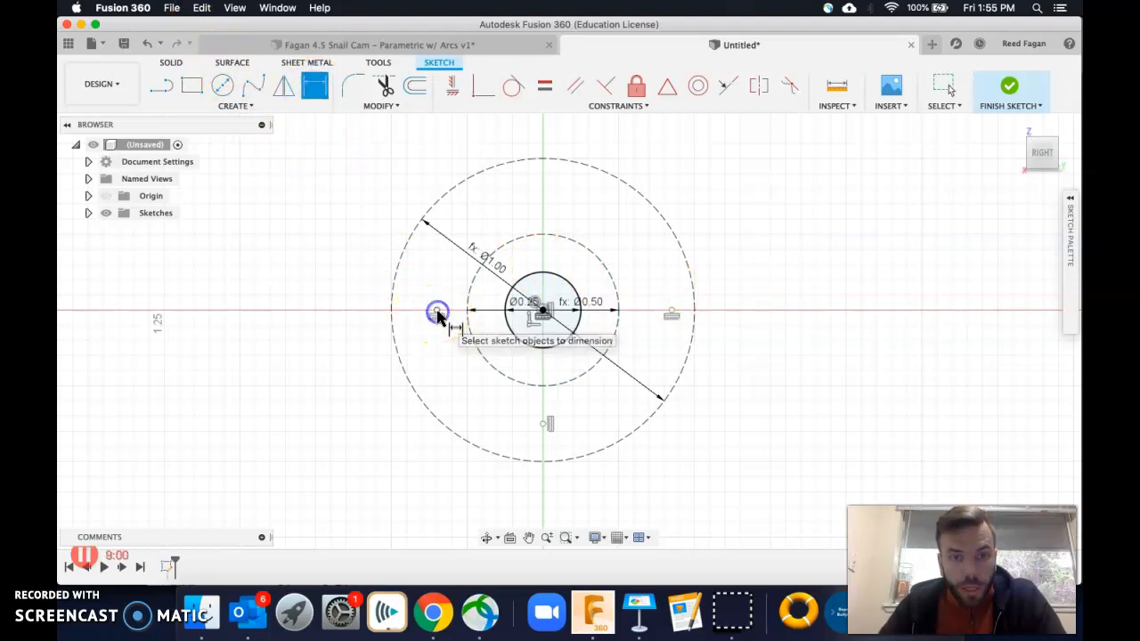
click(543, 311)
click(490, 328)
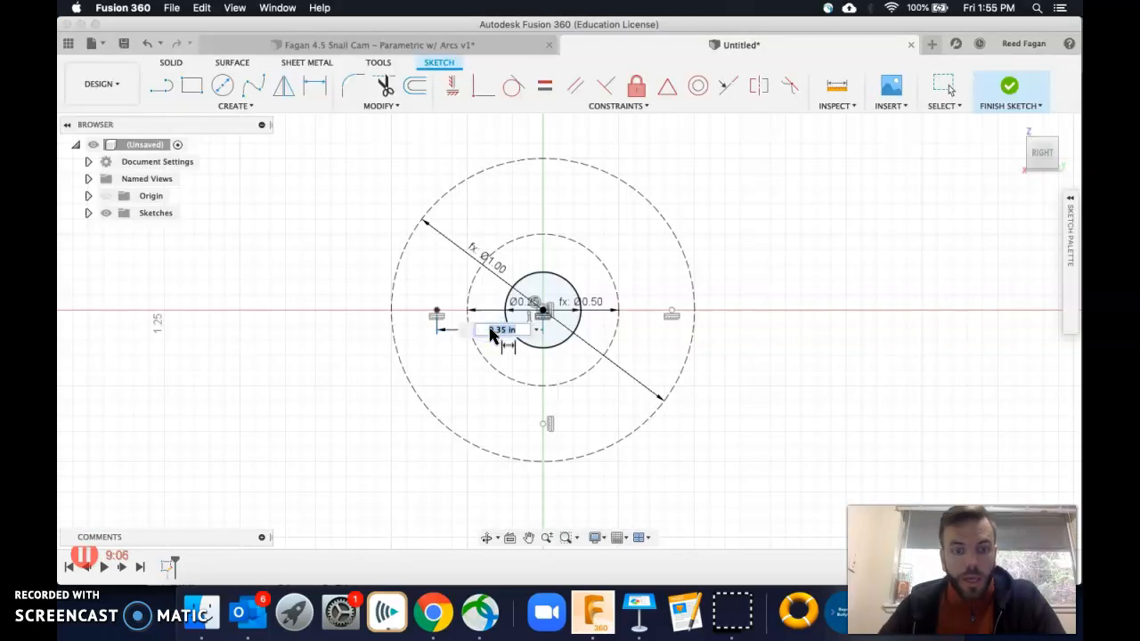
text(d2)
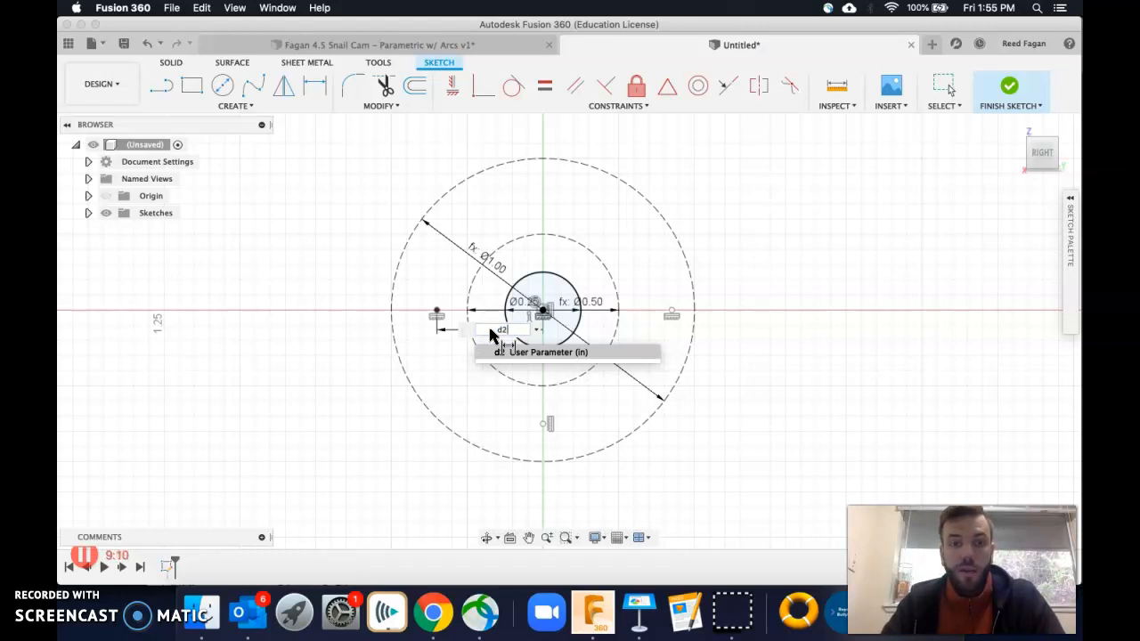
key(Return)
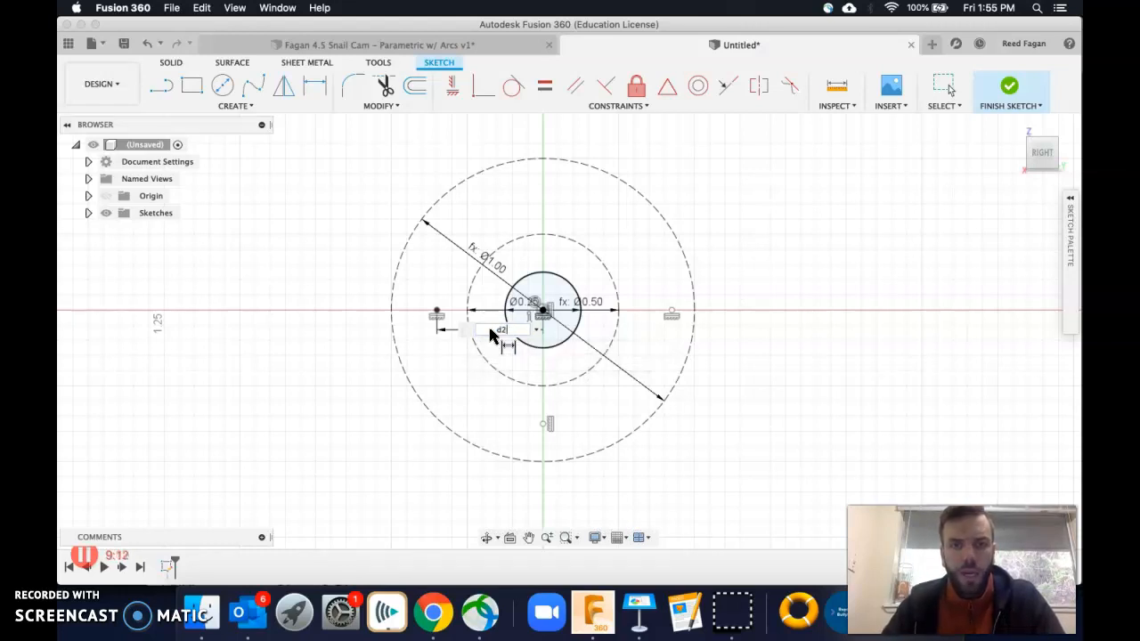
key(Return)
click(453, 320)
- Dimension the vertical distance from the origin to the lower point with parameter d3
click(323, 96)
click(543, 312)
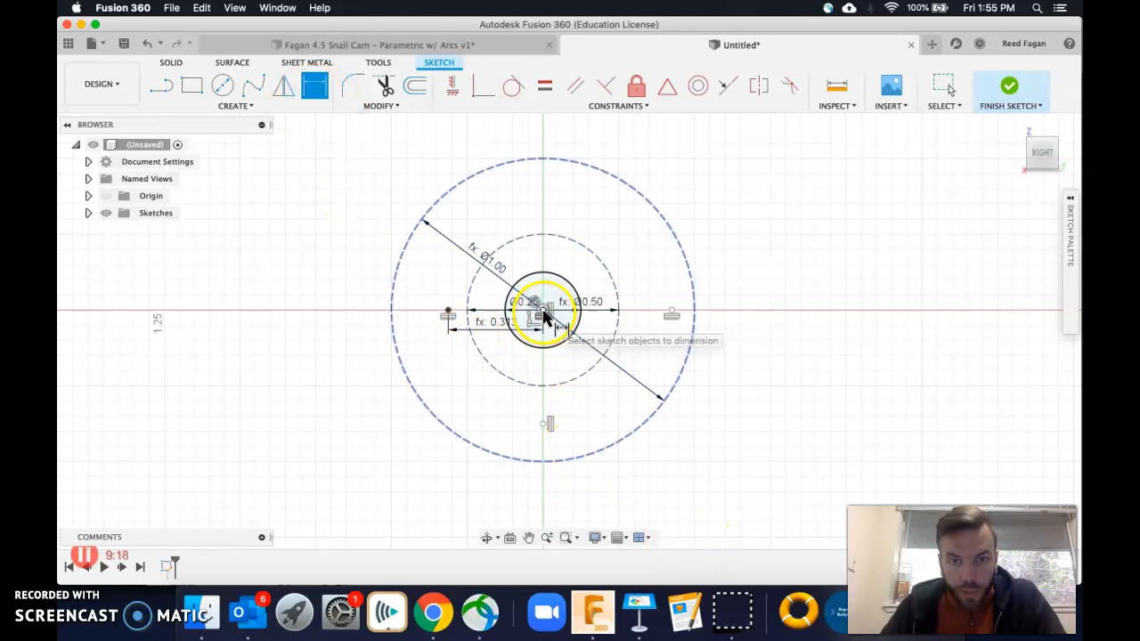
click(544, 425)
key(Escape)
click(572, 381)
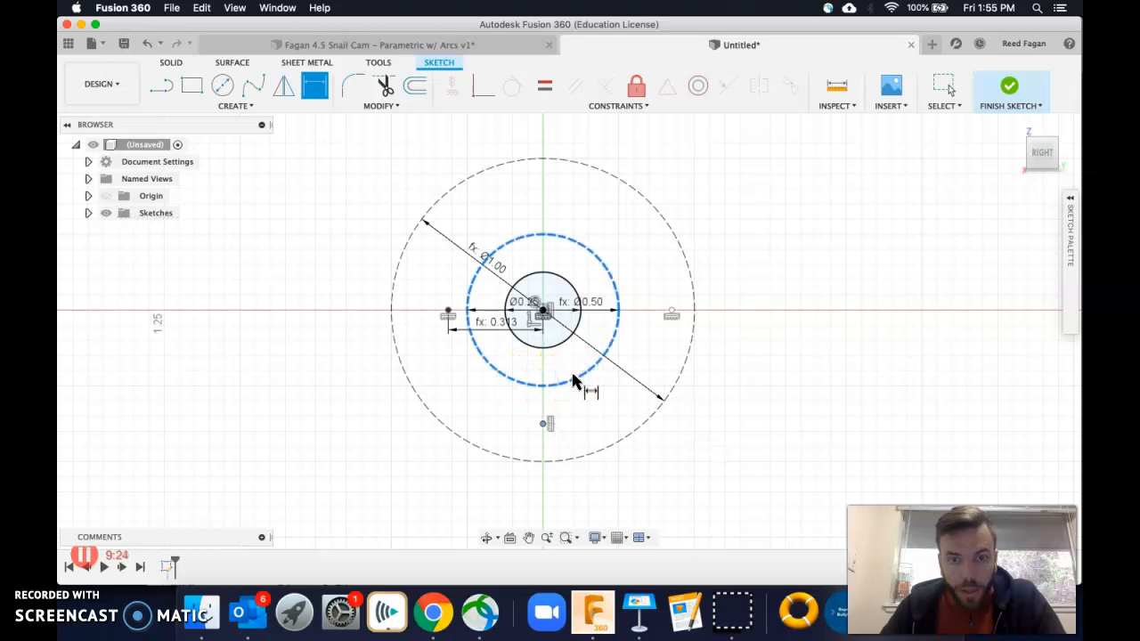
click(543, 310)
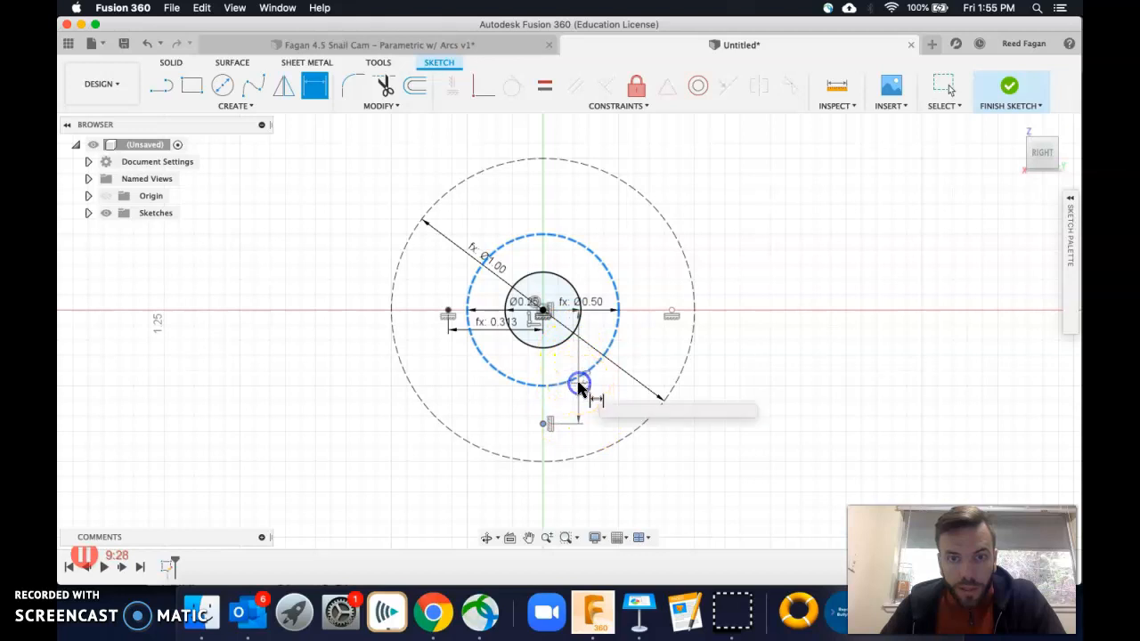
click(579, 388)
text(d3)
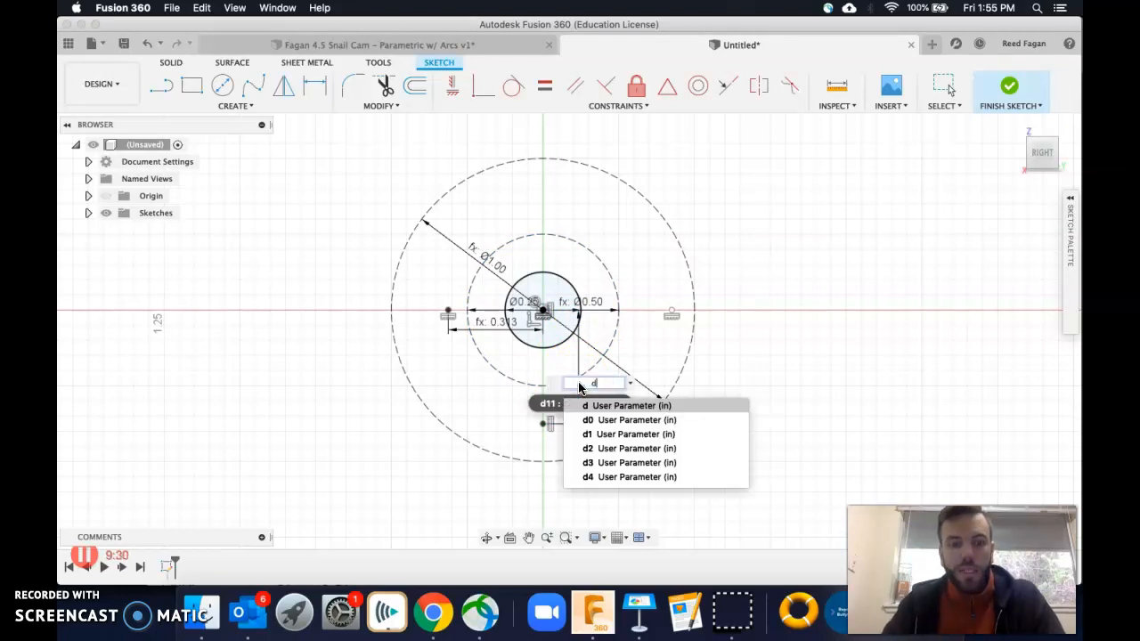
key(Return)
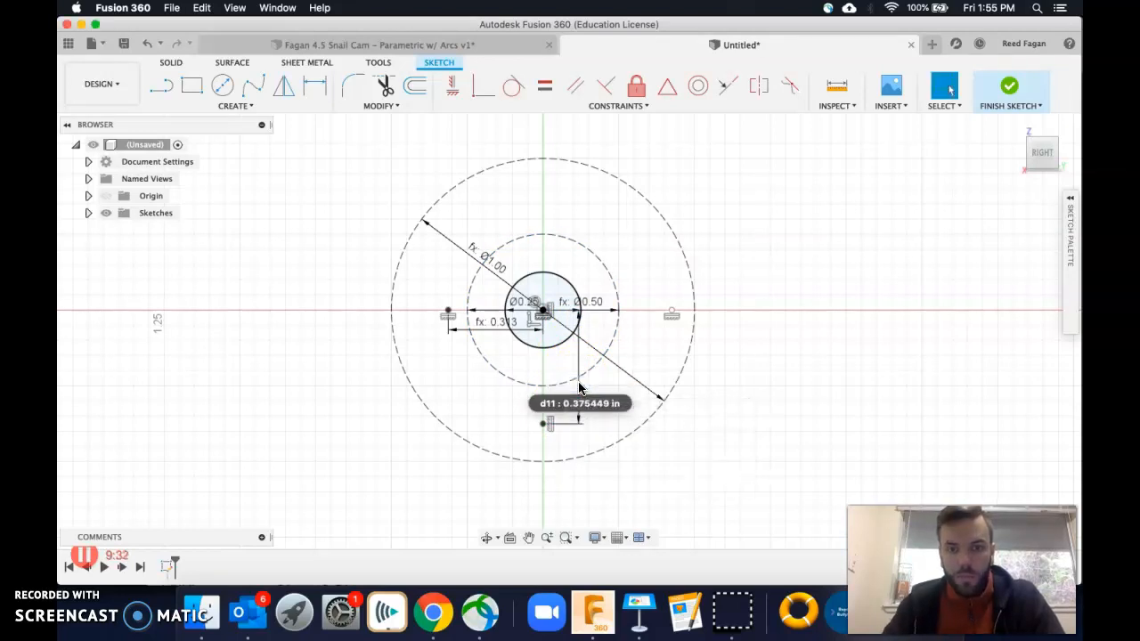
key(Return)
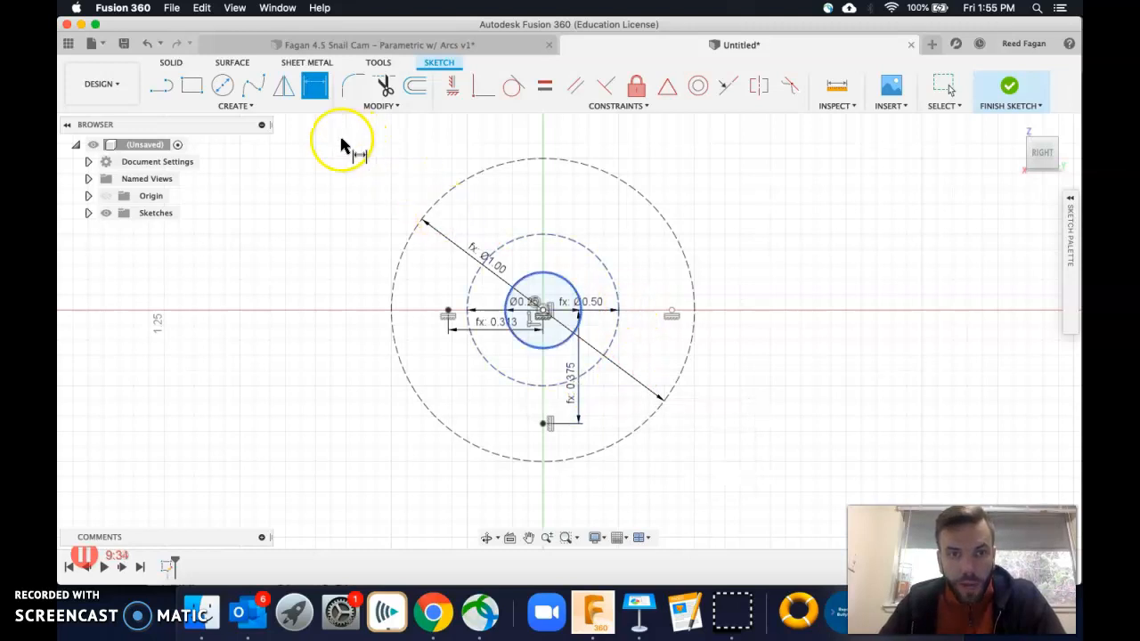
- Dimension the horizontal distance from the origin to the right point with parameter d4 and finish dimensioning
click(545, 316)
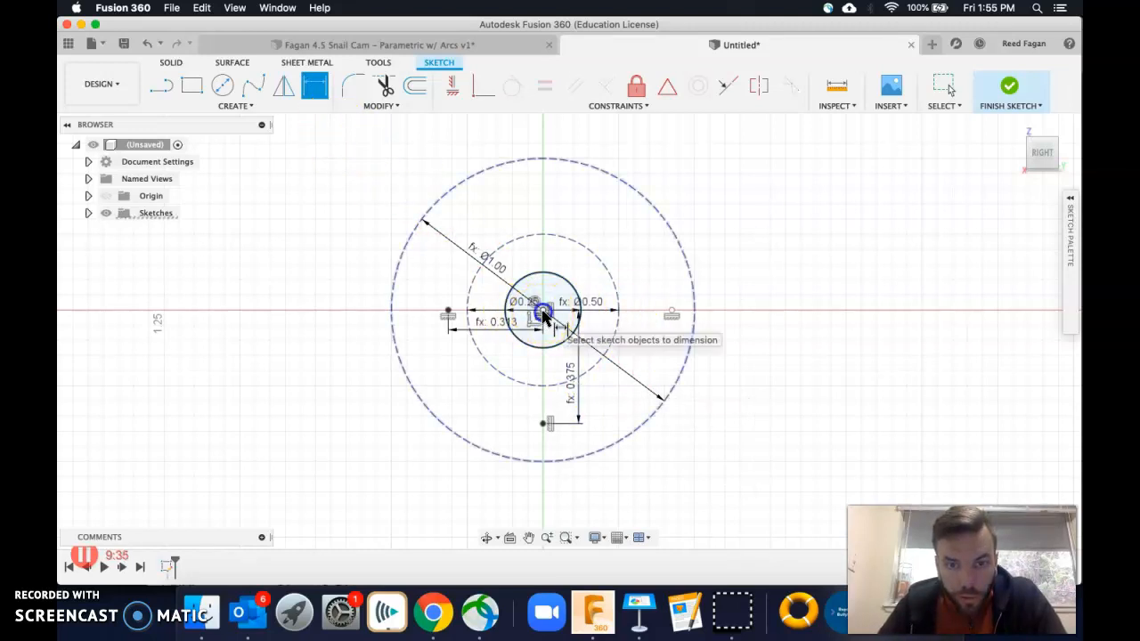
click(671, 313)
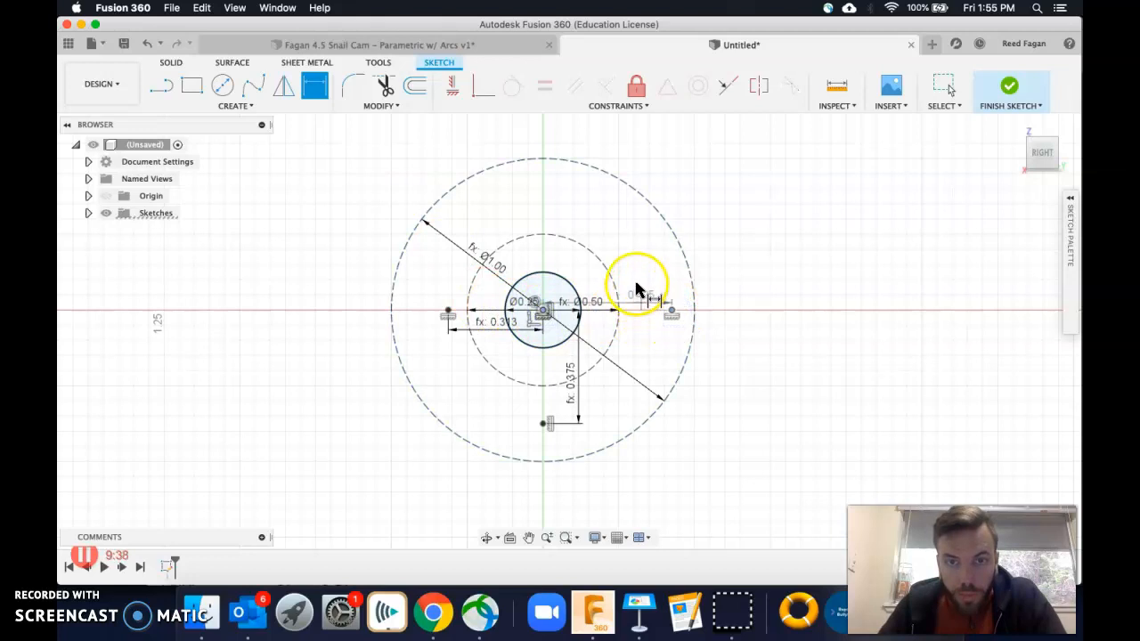
click(639, 282)
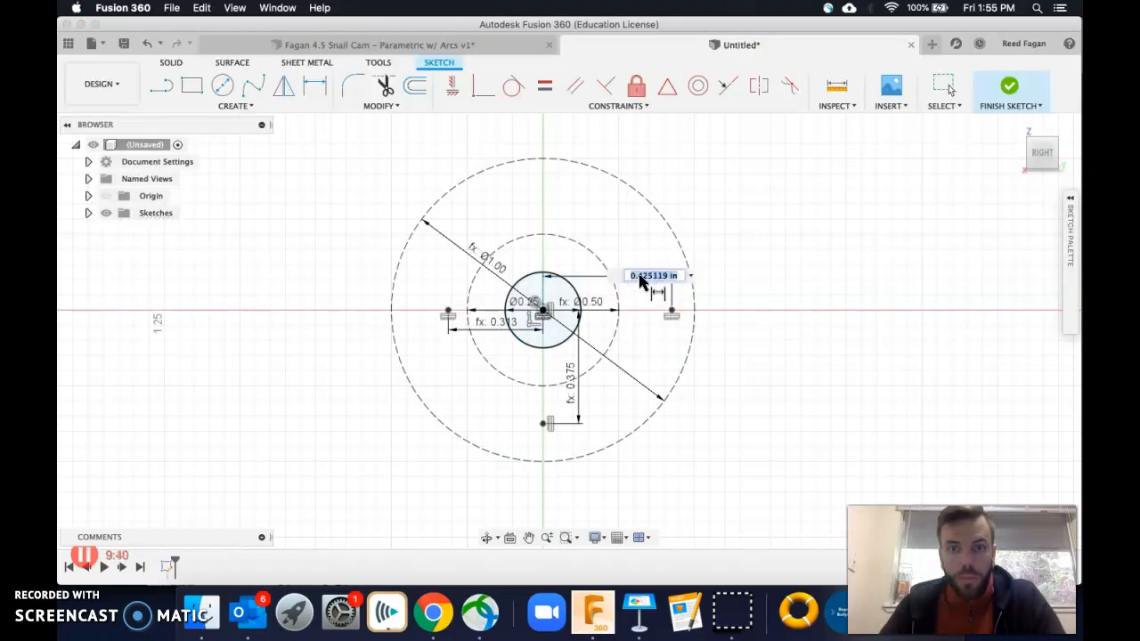
text(d4)
key(Return)
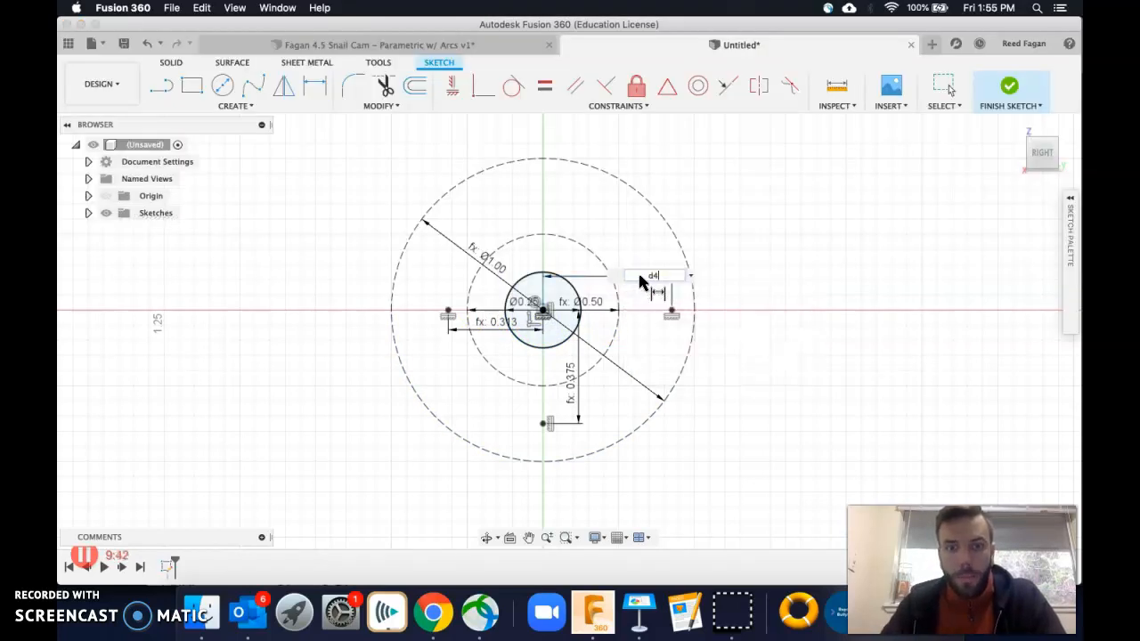
right_click(736, 181)
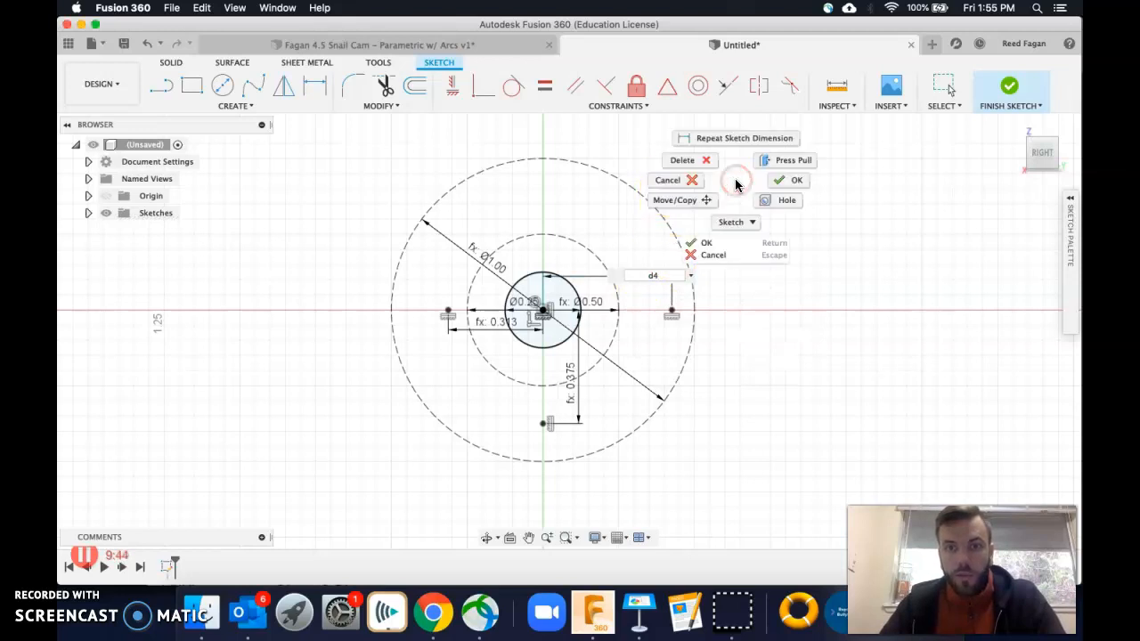
click(783, 181)
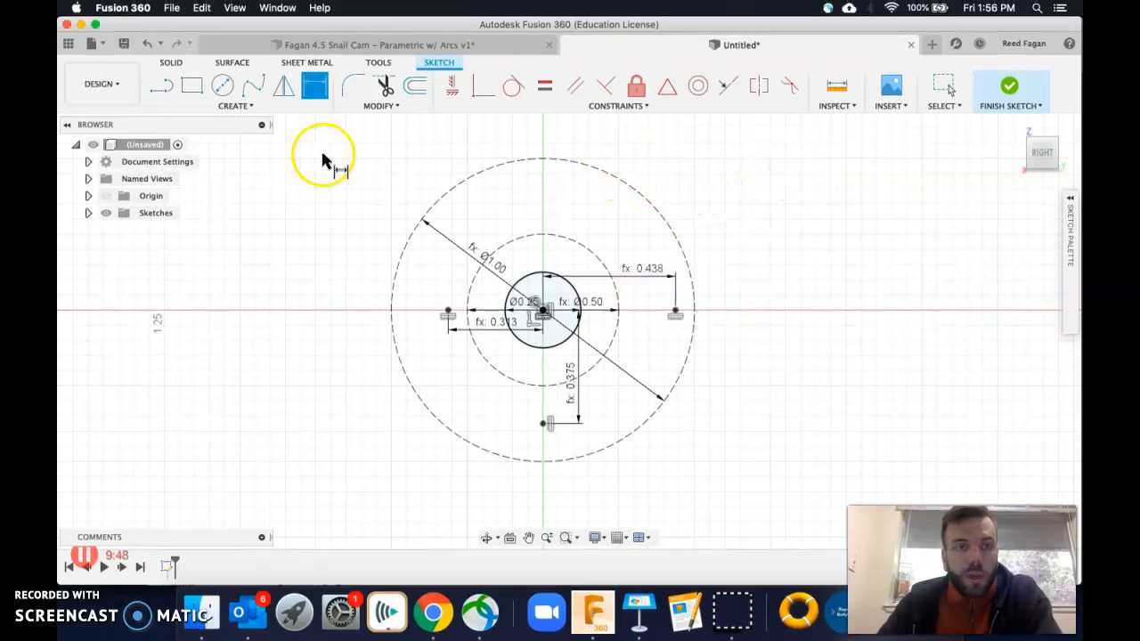
- Place one sketch point on the inner construction circle and one on the outer construction circle, both near the top, slightly right of the vertical axis
click(229, 108)
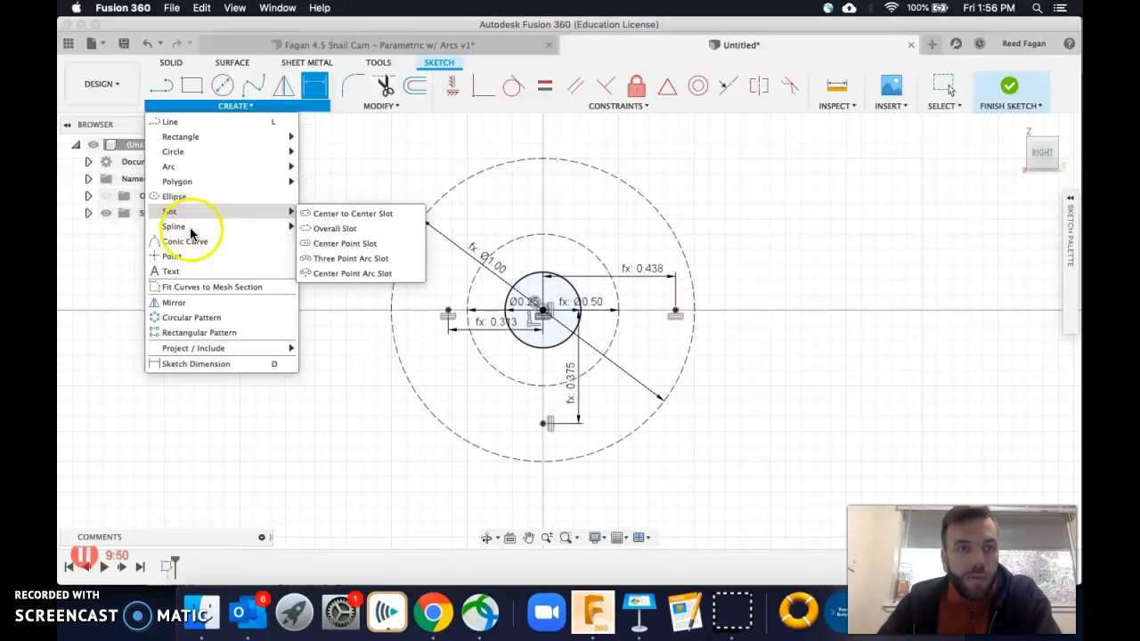
click(167, 260)
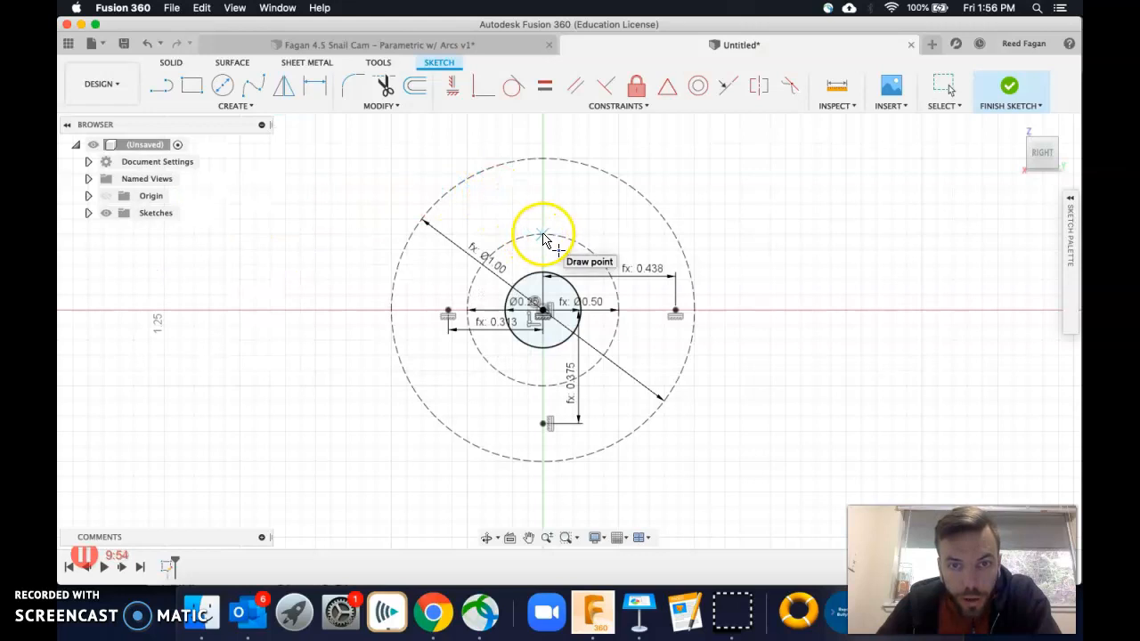
click(543, 237)
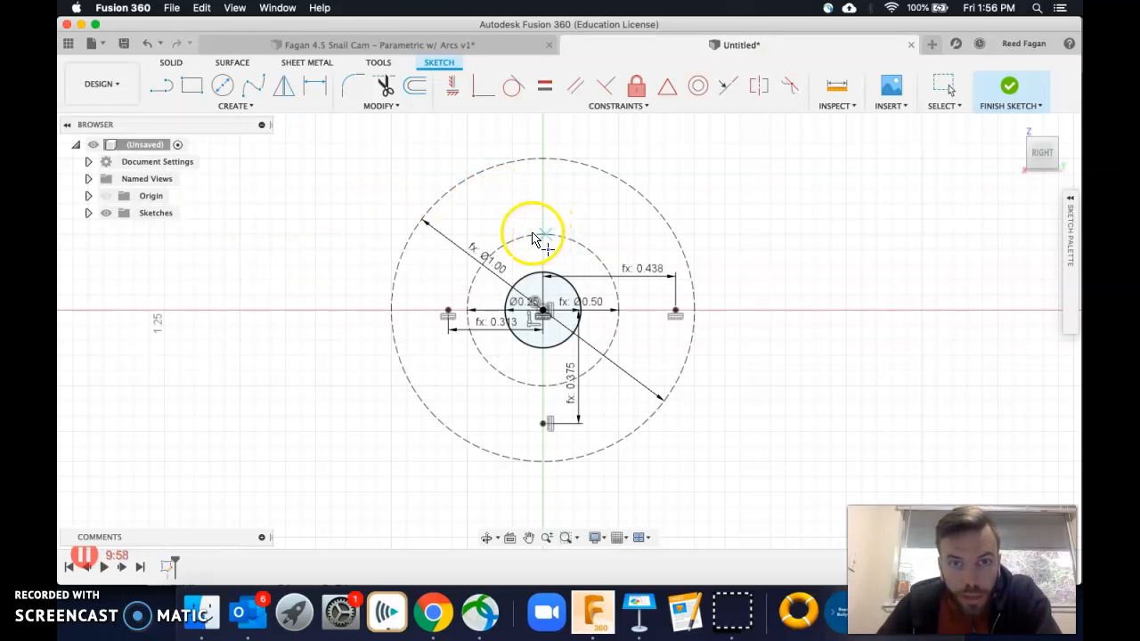
drag(530, 238, 560, 248)
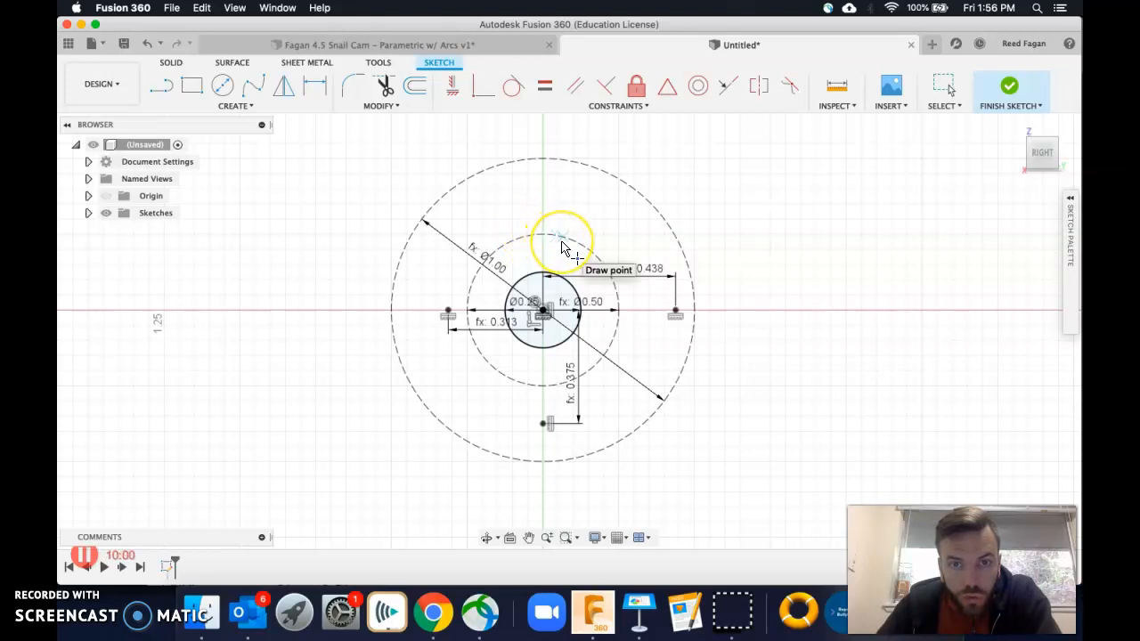
click(562, 240)
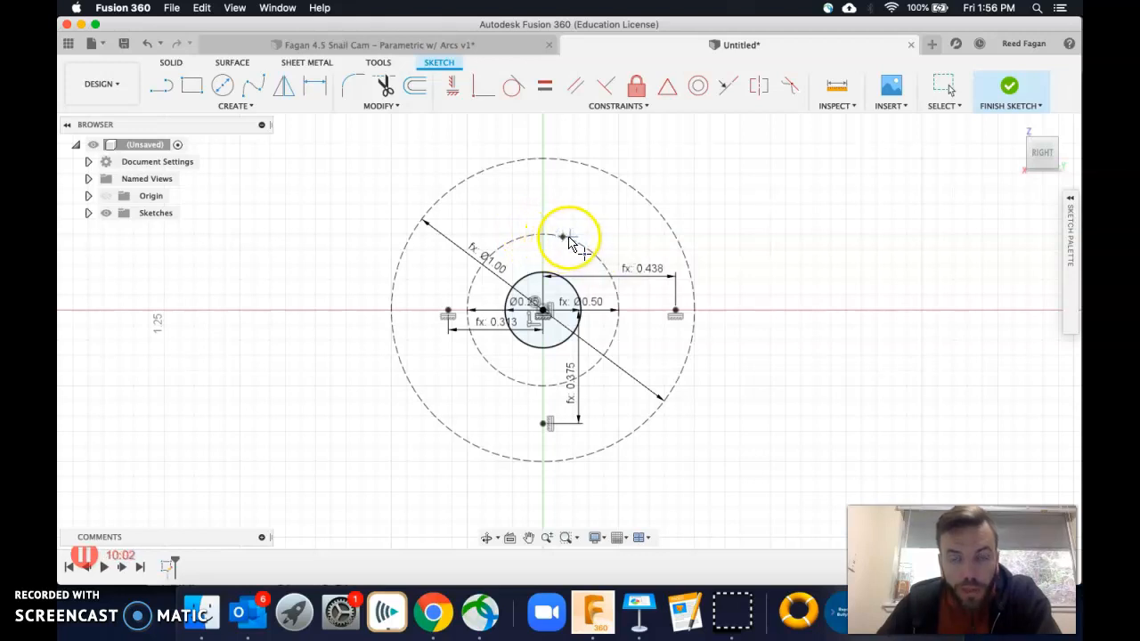
click(577, 162)
right_click(471, 143)
click(517, 141)
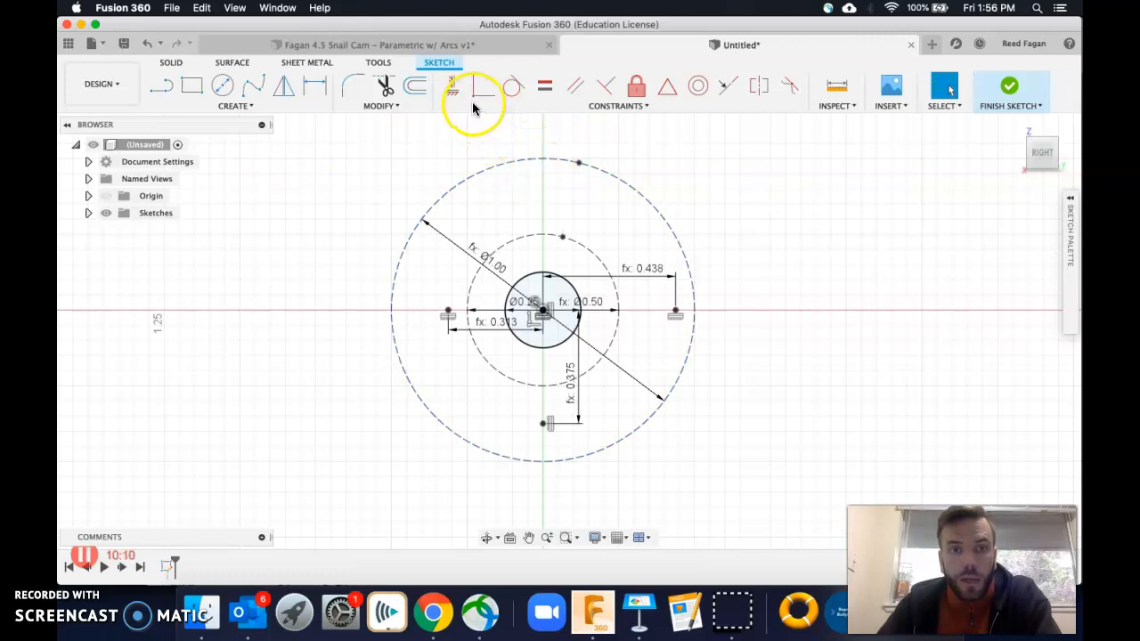
- Apply Horizontal/Vertical constraints aligning the upper points on the outer and inner construction circles vertically with the origin
click(452, 86)
click(579, 167)
click(544, 313)
click(543, 313)
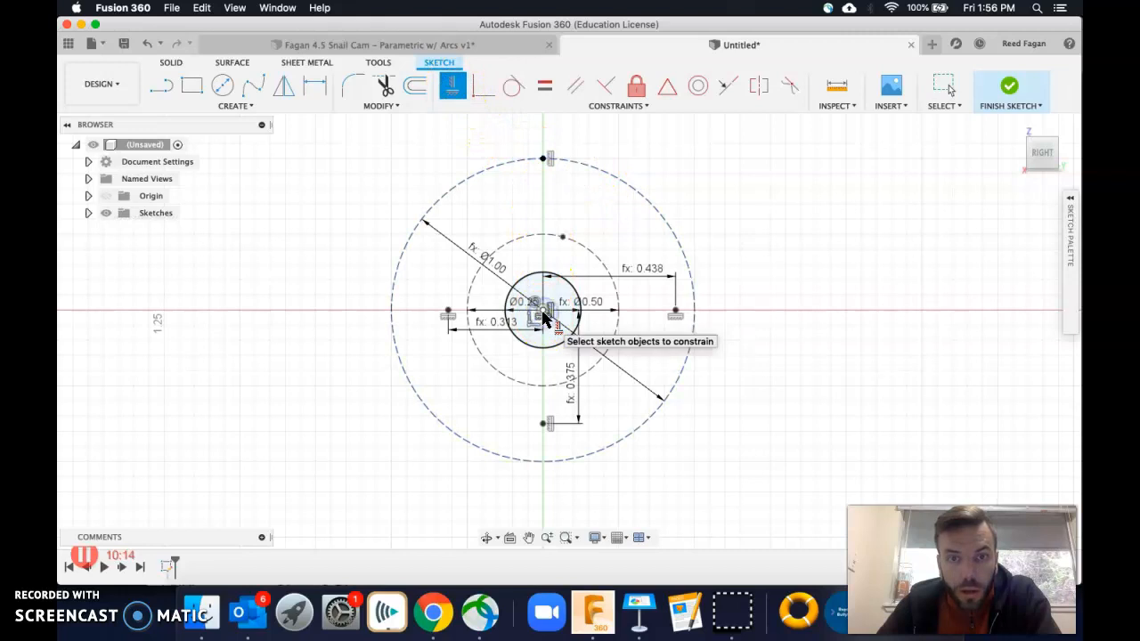
click(562, 238)
click(545, 303)
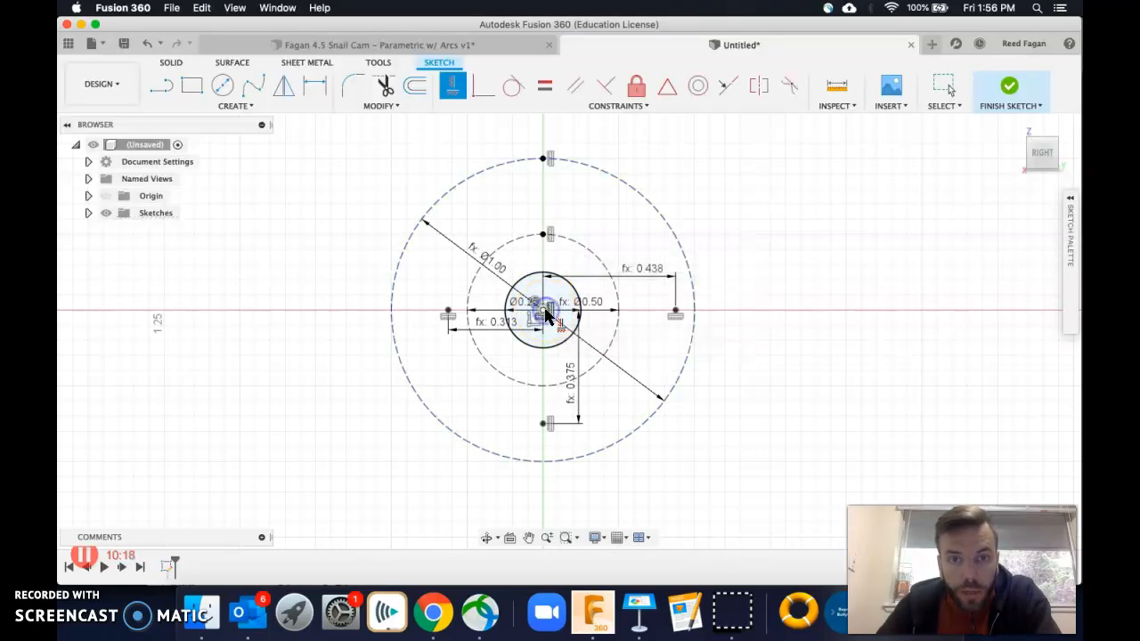
right_click(448, 132)
click(488, 131)
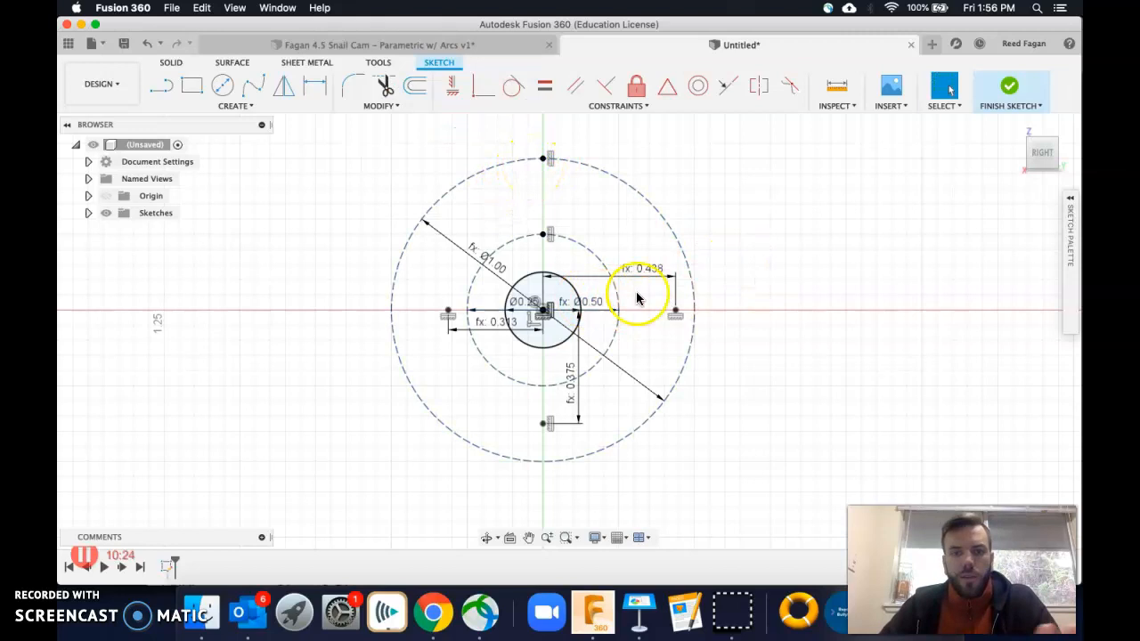
- Hide the sketch's dimensions and constraints to declutter the view
click(1069, 205)
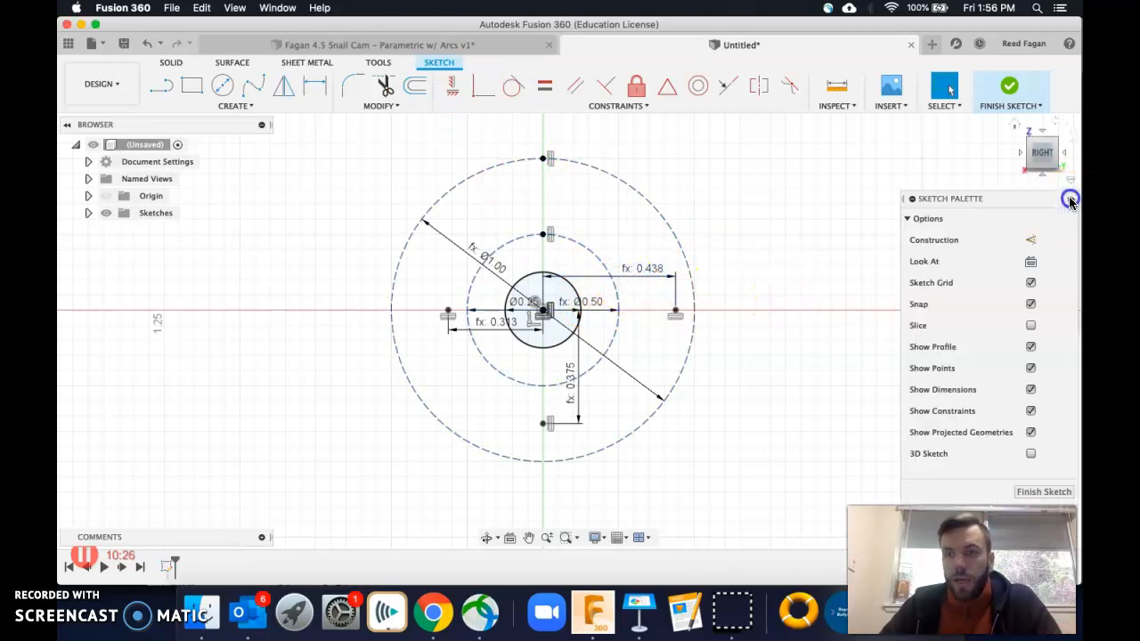
click(1031, 390)
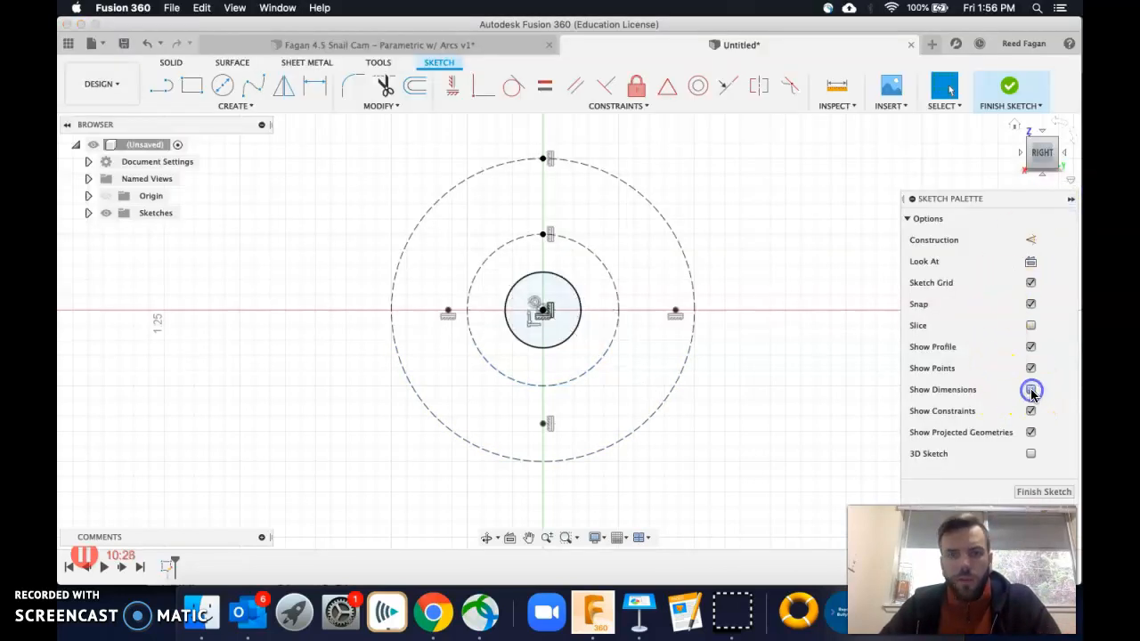
click(1030, 413)
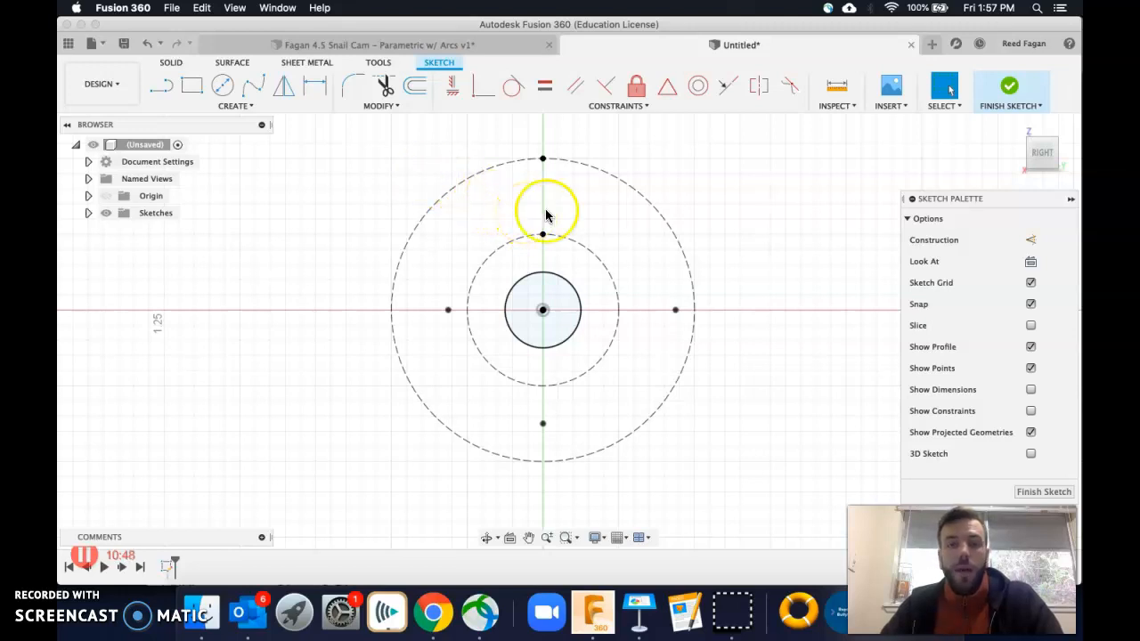
click(1070, 199)
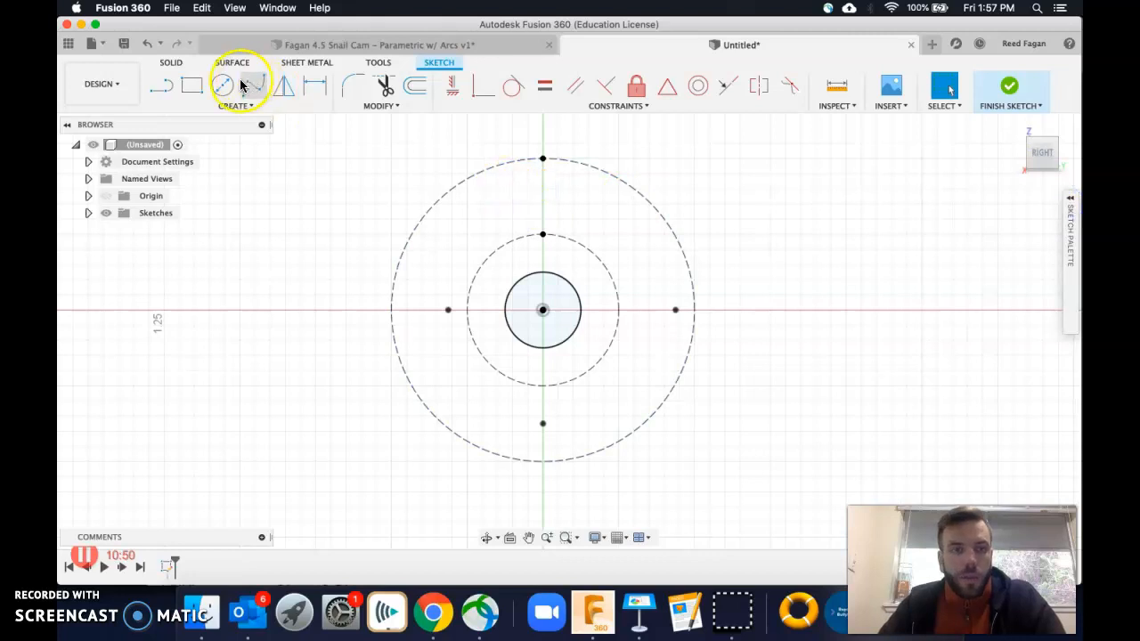
- Draw a 3-point arc from the inner circle's top point to the lower point, passing through the left point
click(236, 106)
mouse_move(212, 168)
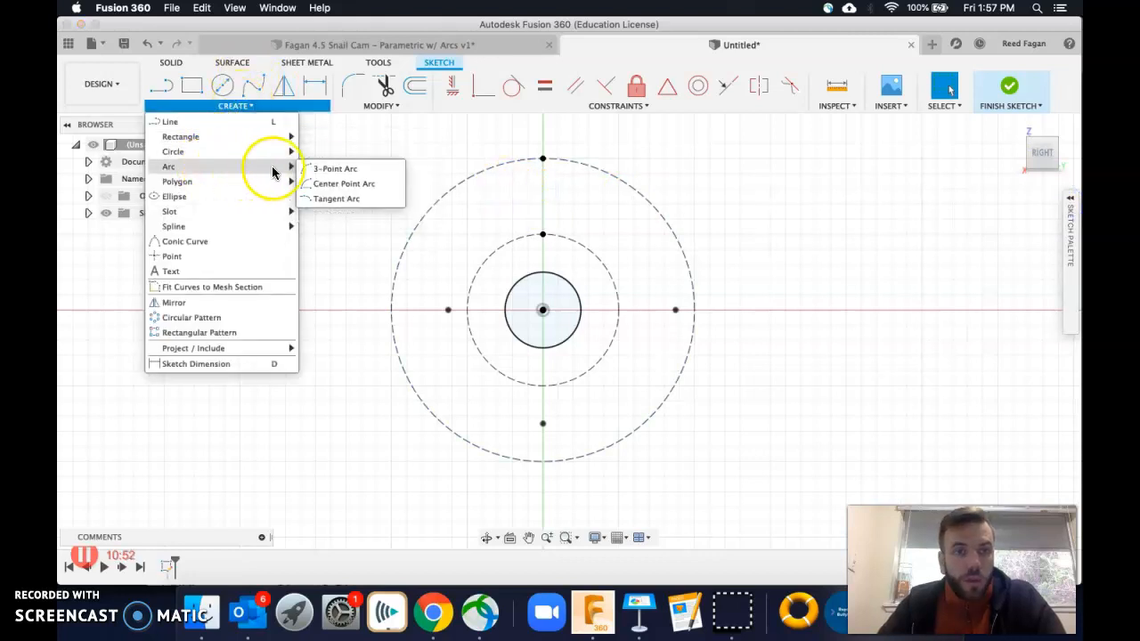
click(328, 169)
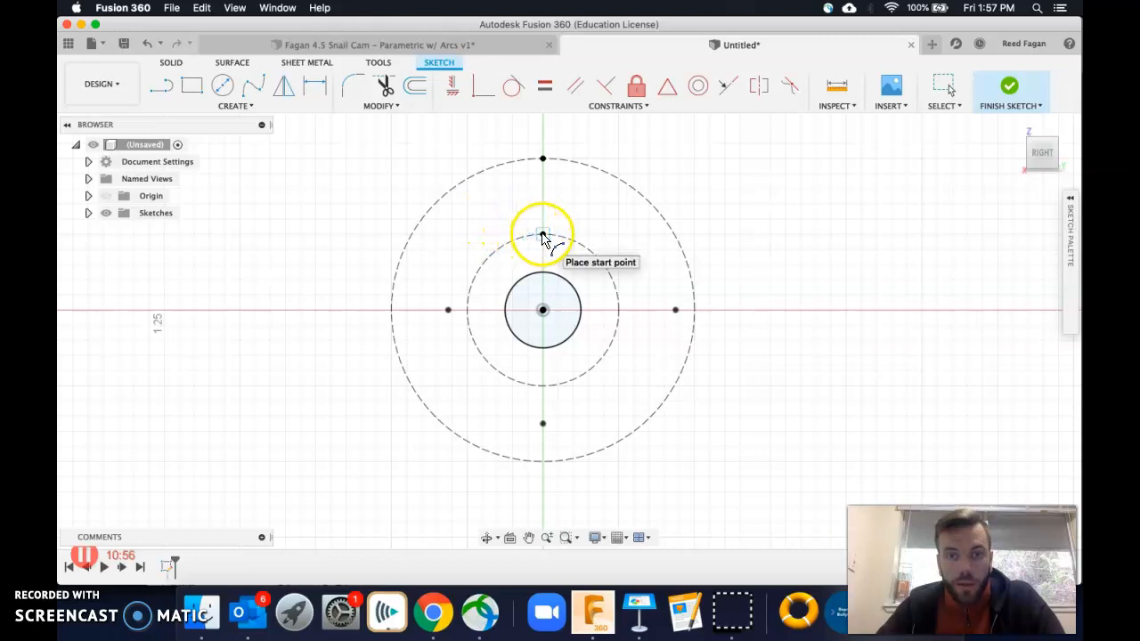
click(542, 234)
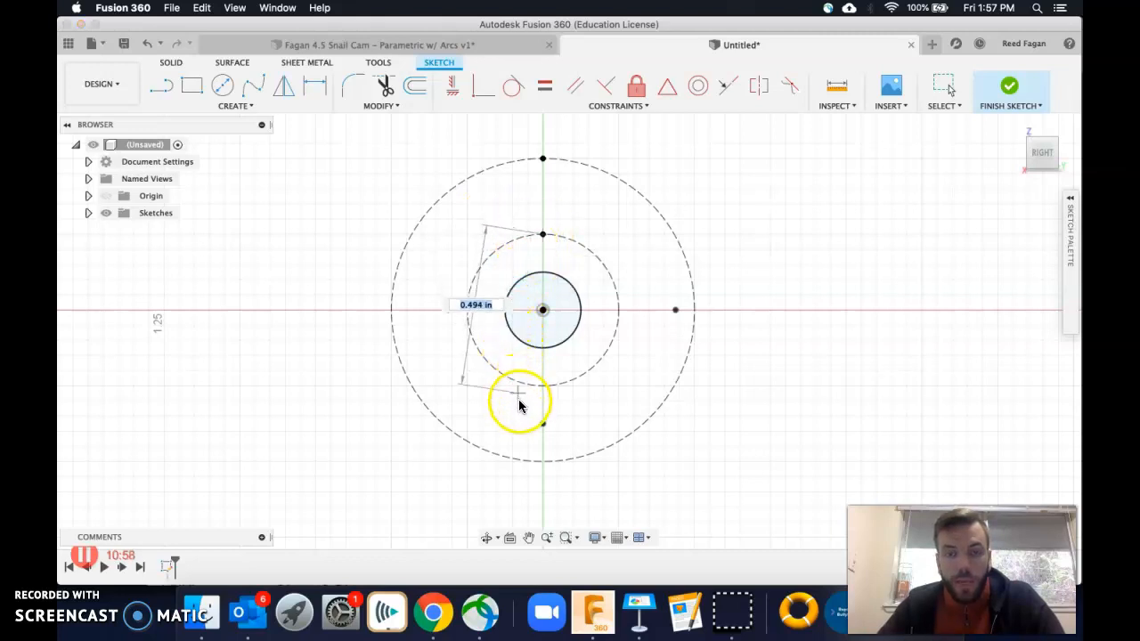
click(542, 424)
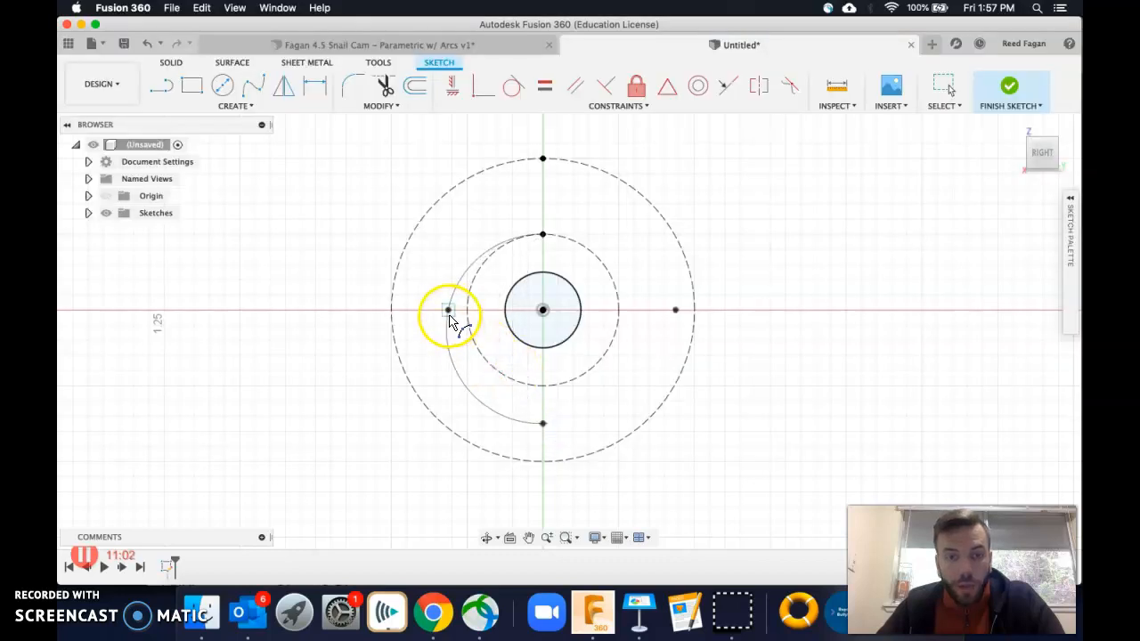
click(448, 310)
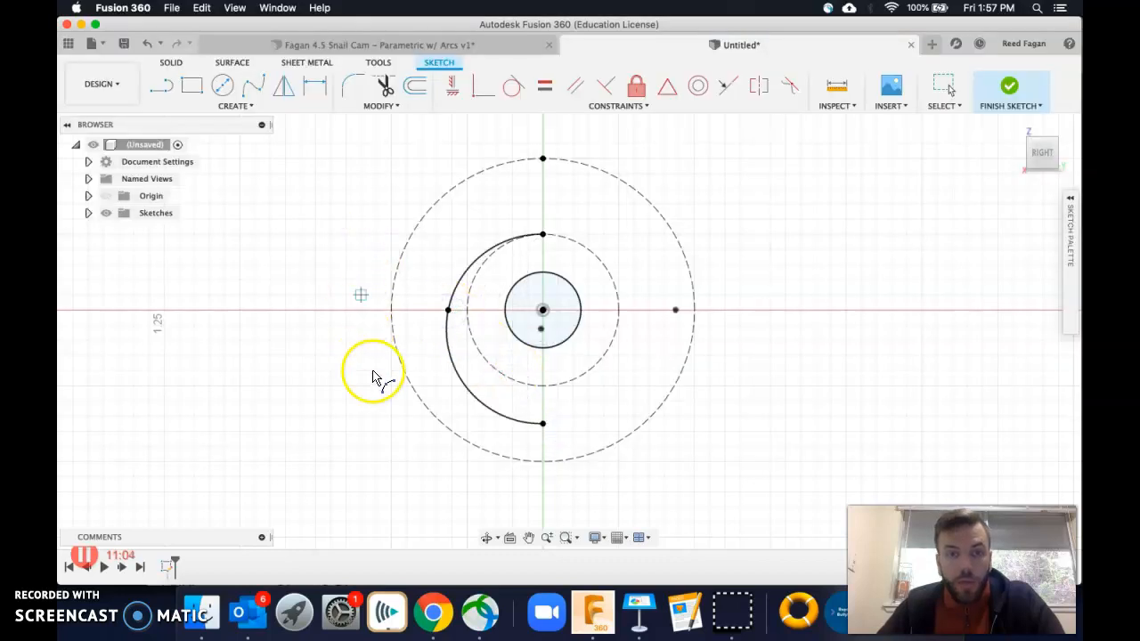
- Draw a second 3-point arc from the lower point to the outer circle's top point through the right point, and end the arc command
click(542, 424)
click(543, 159)
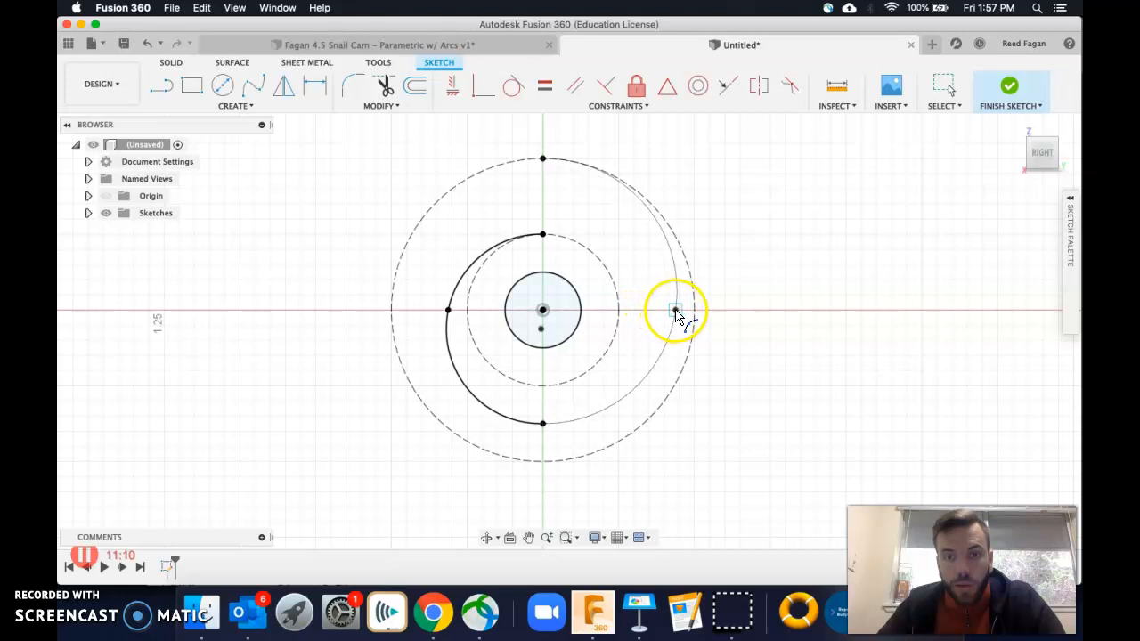
click(676, 311)
right_drag(742, 273, 792, 273)
click(637, 268)
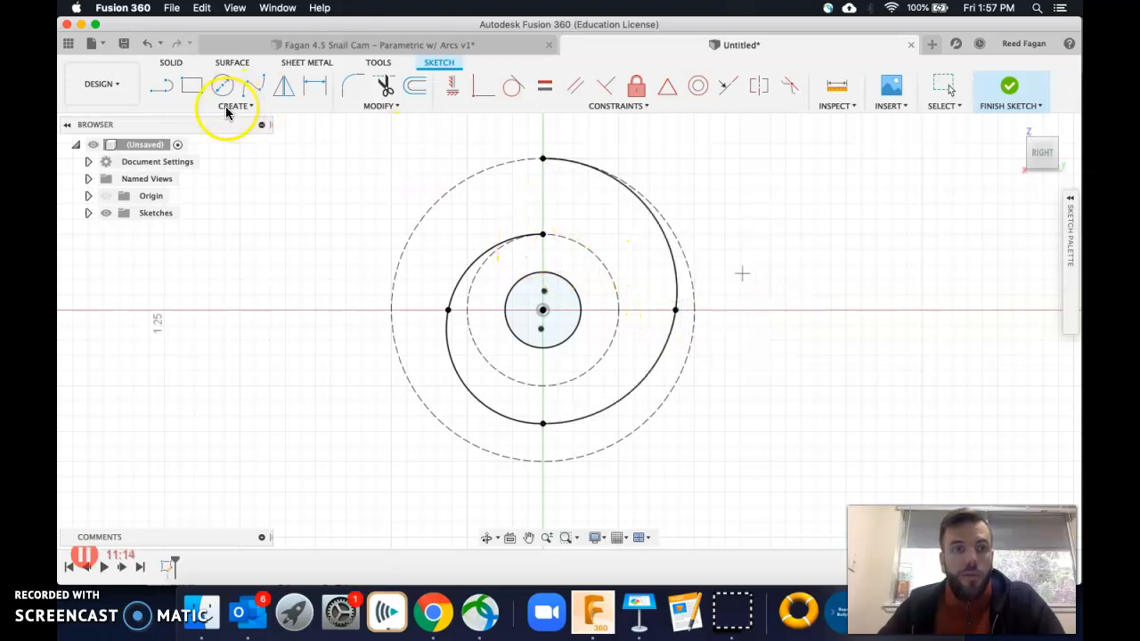
- Close the cam profile with a vertical line between the outer and inner circles' top points and finish the sketch
click(161, 86)
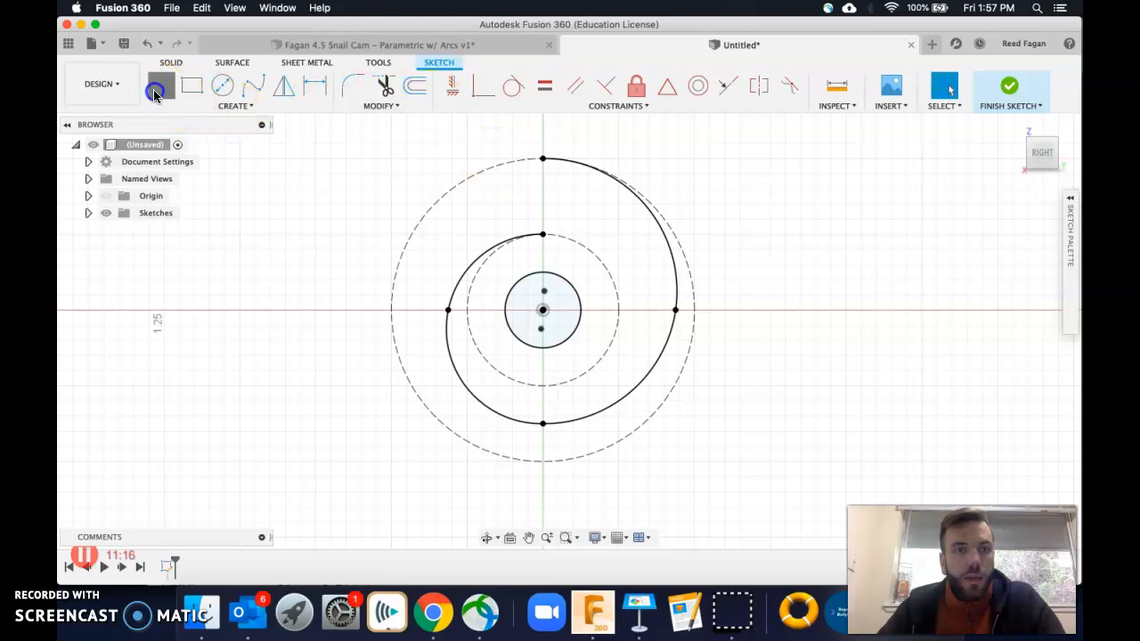
click(542, 160)
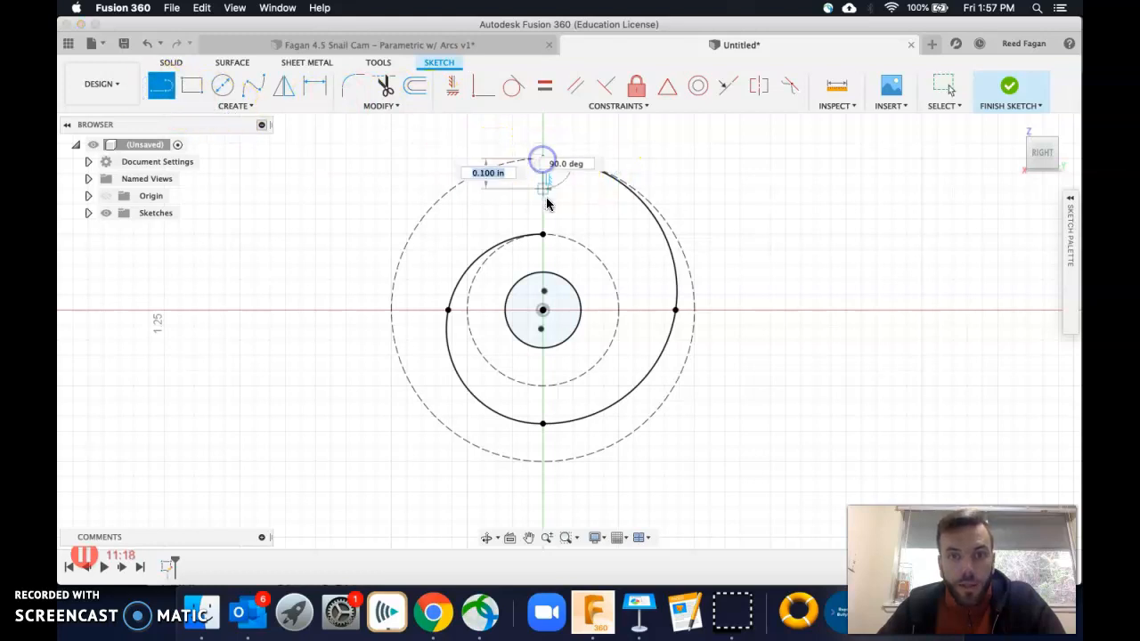
click(544, 237)
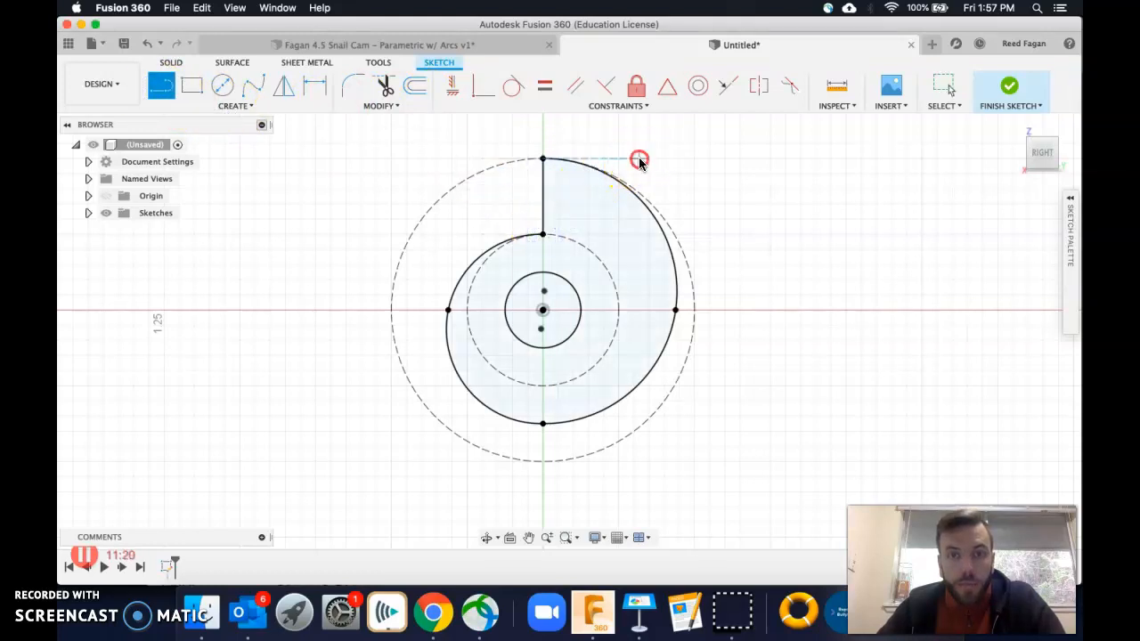
right_click(639, 159)
click(680, 163)
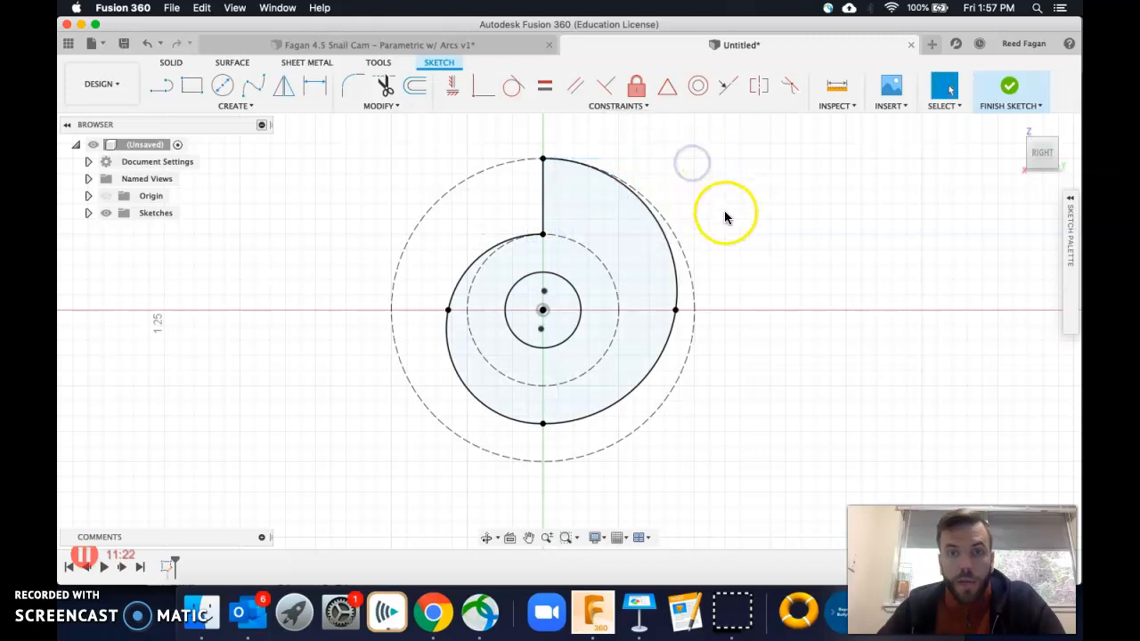
click(1009, 89)
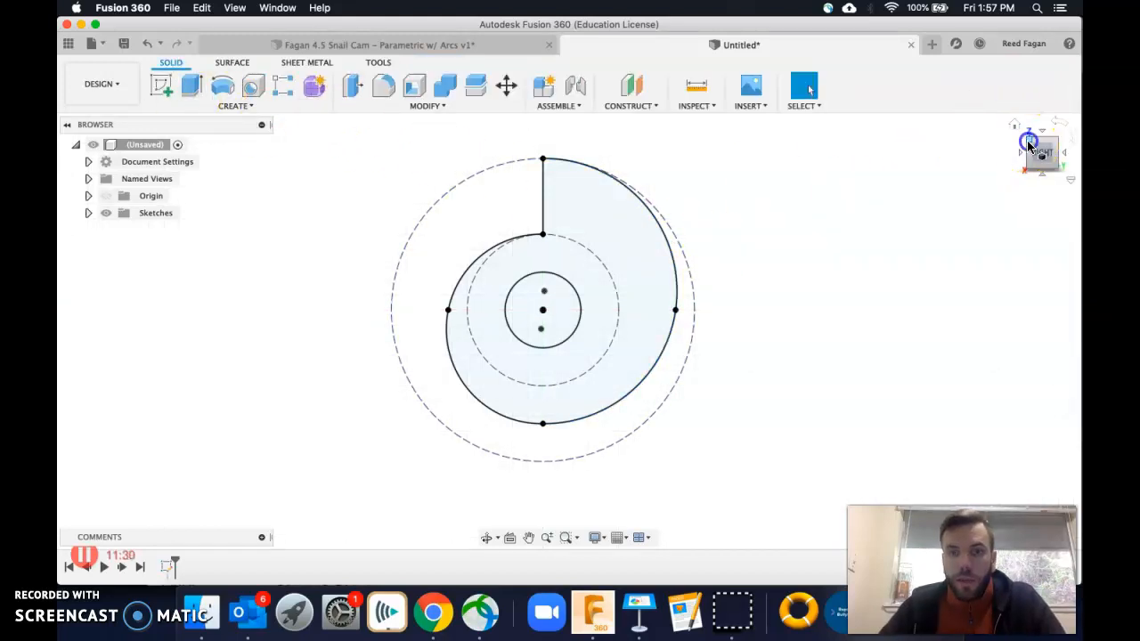
- Extrude the snail cam profile around the center hole 3/16 in as a new body
click(1029, 147)
click(191, 86)
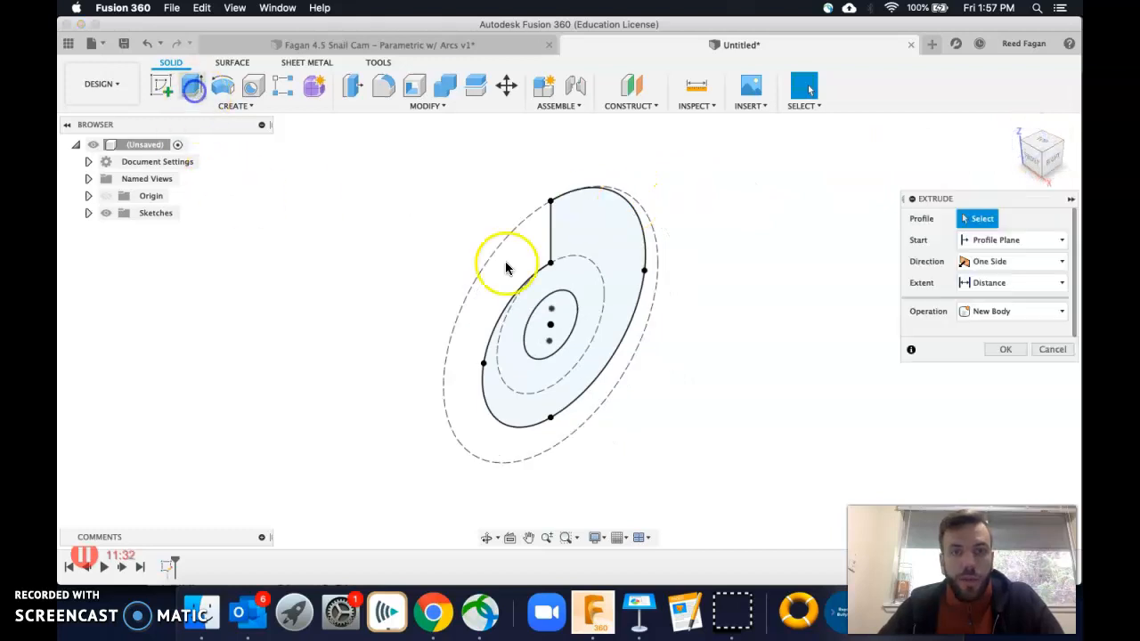
click(589, 257)
click(590, 257)
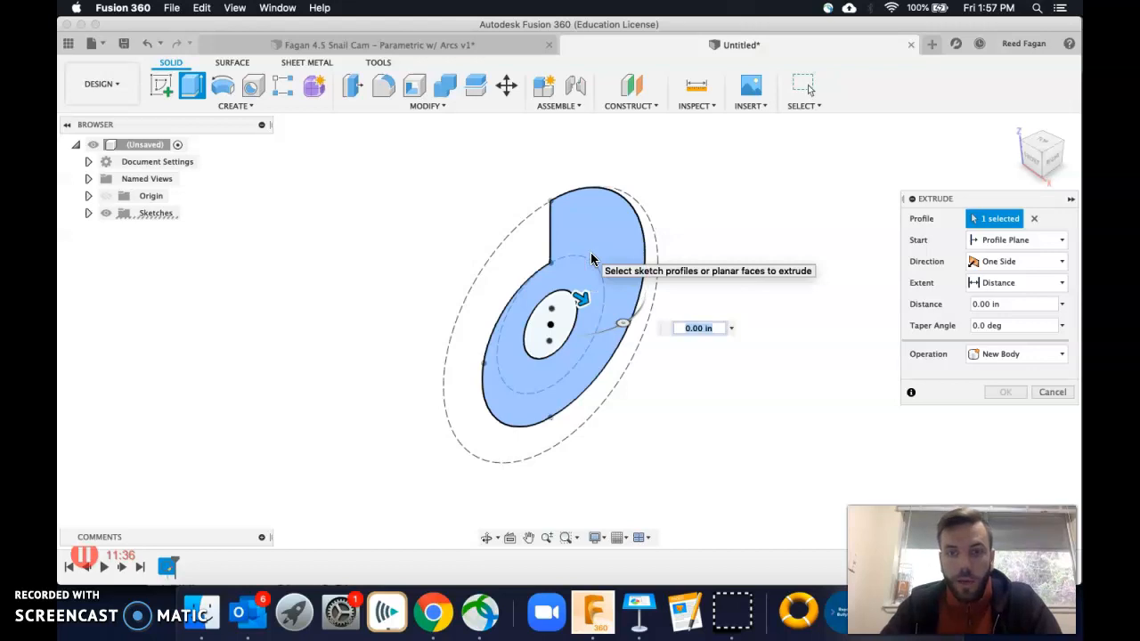
text(3/16)
key(Return)
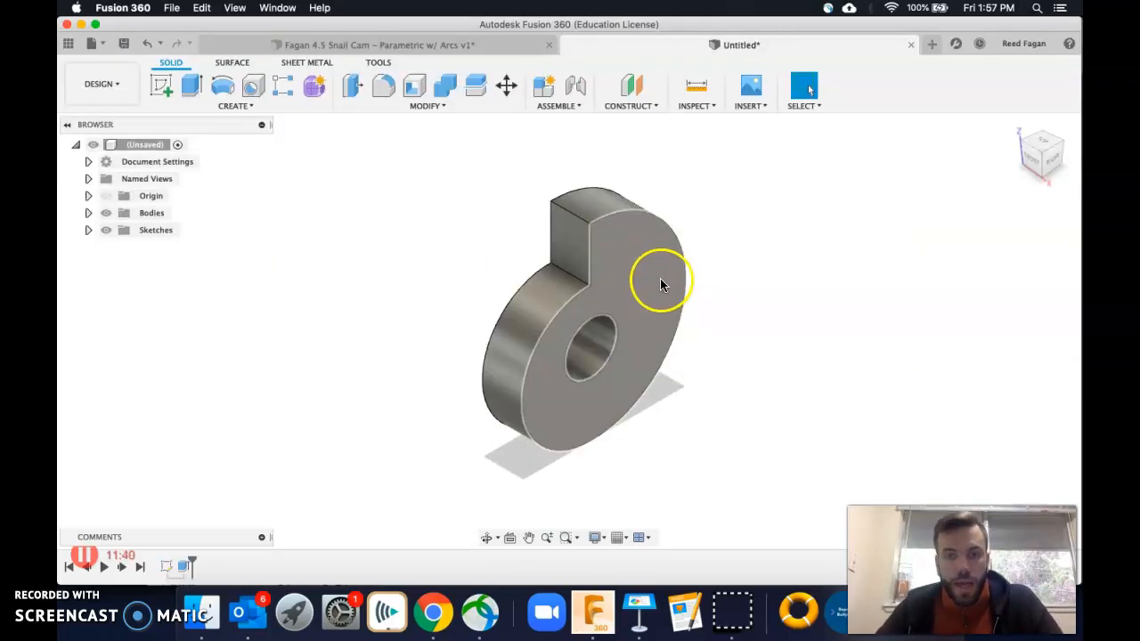
- Fillet the outer top edge of the cam's step with a constant radius of d/16 and view the cam from the right
click(1049, 165)
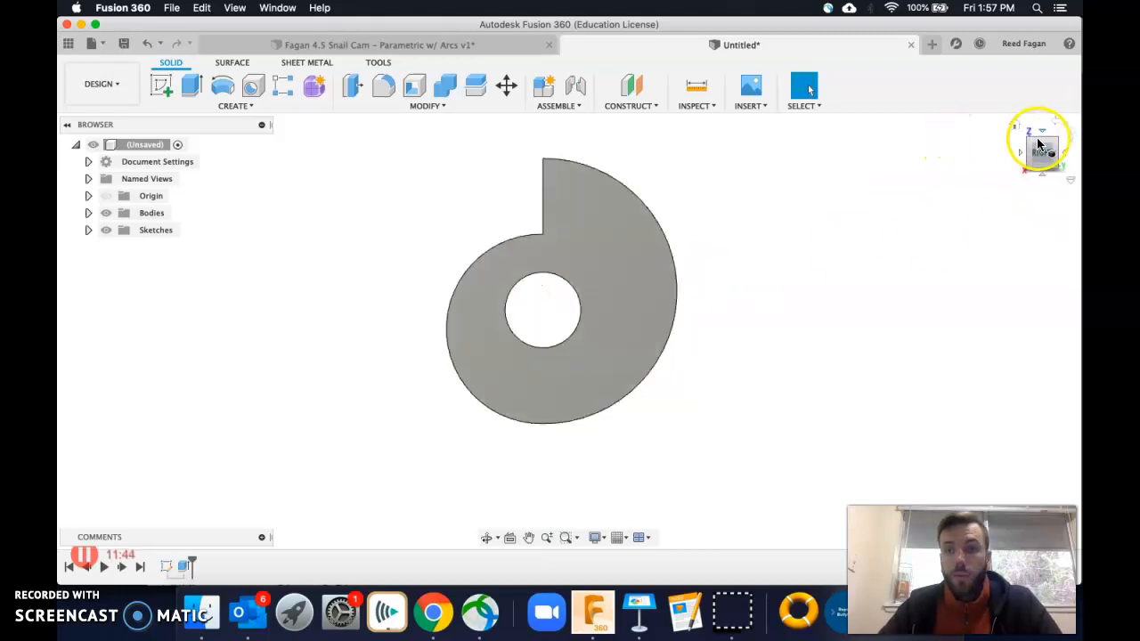
click(1037, 144)
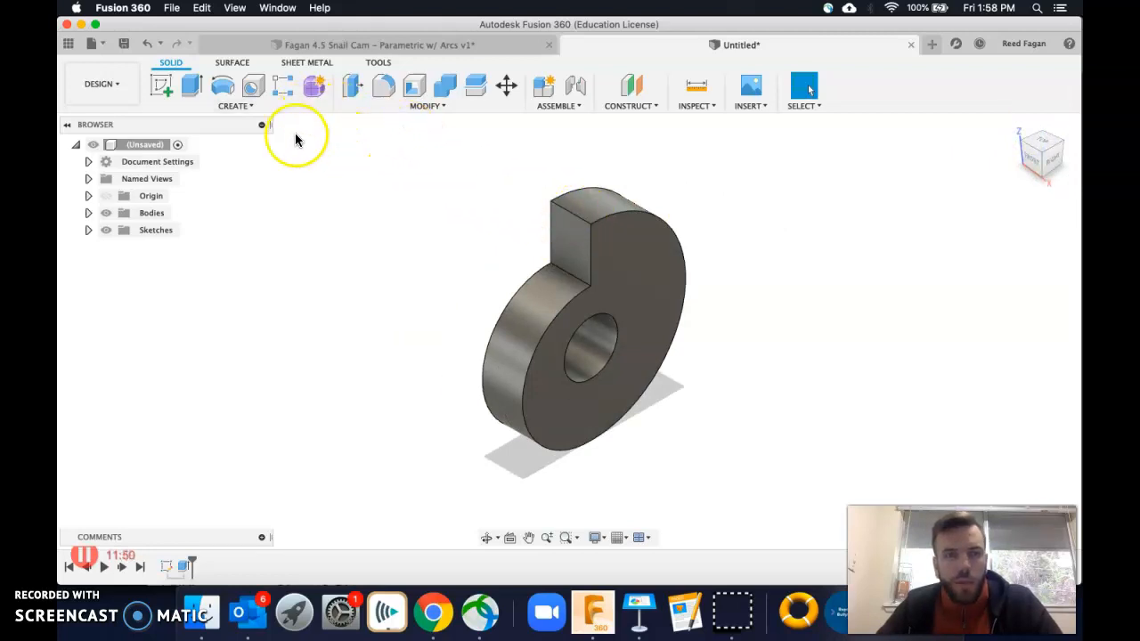
click(385, 89)
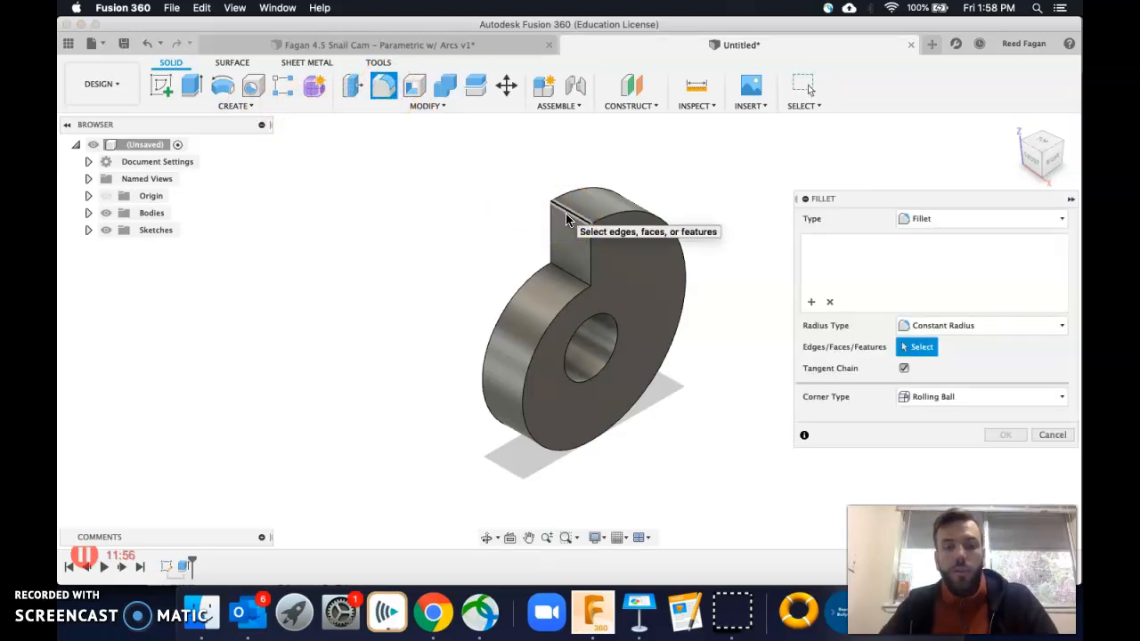
click(568, 217)
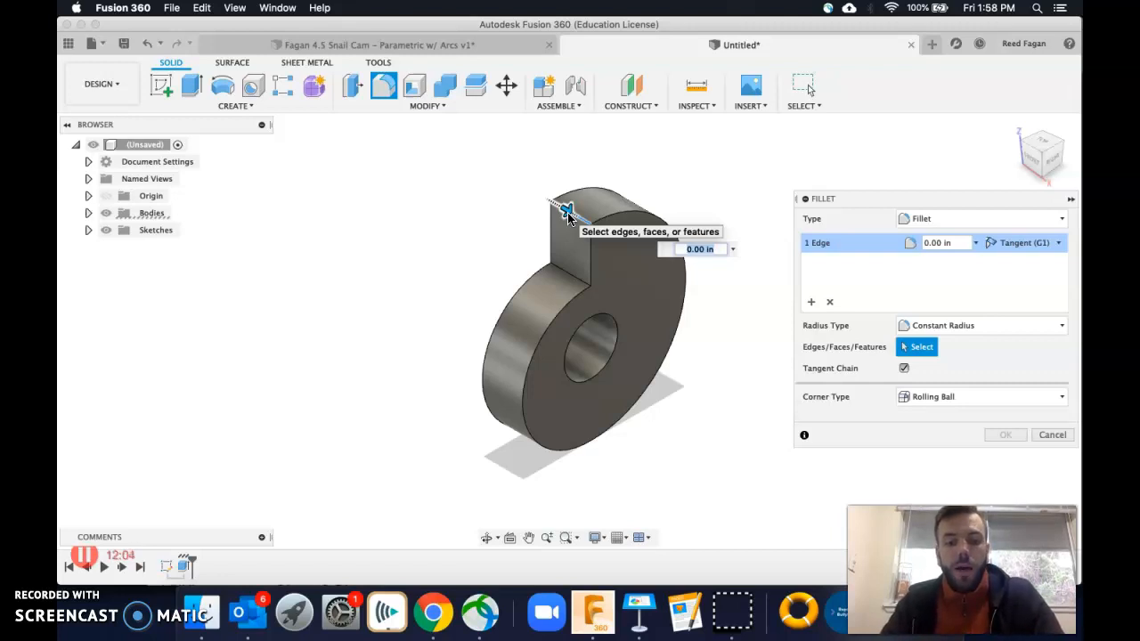
text(d/16)
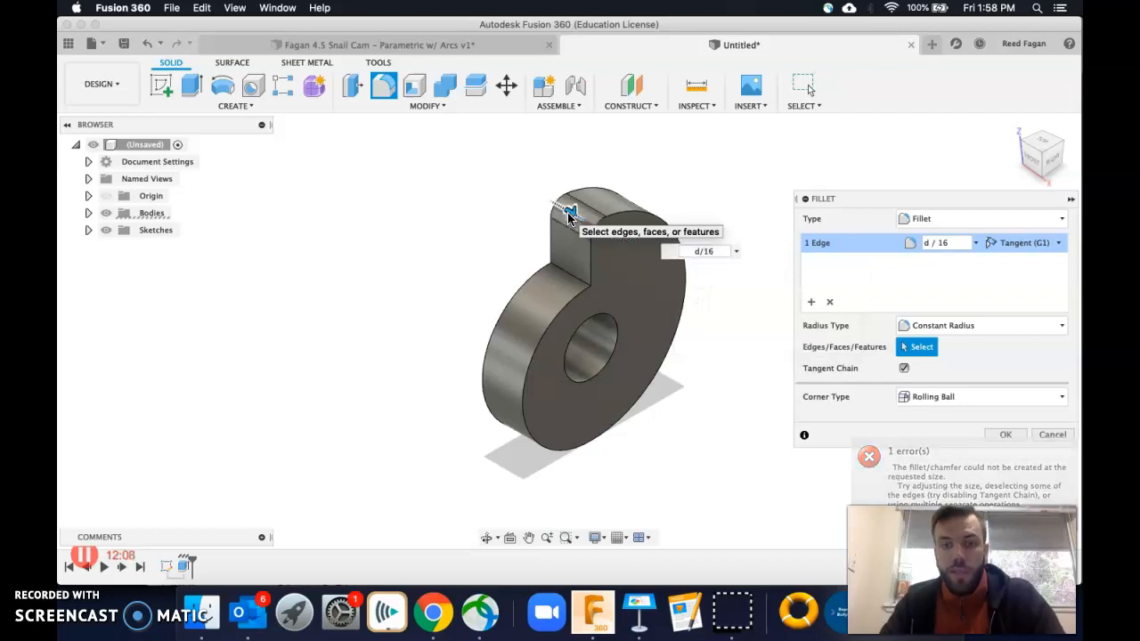
key(Escape)
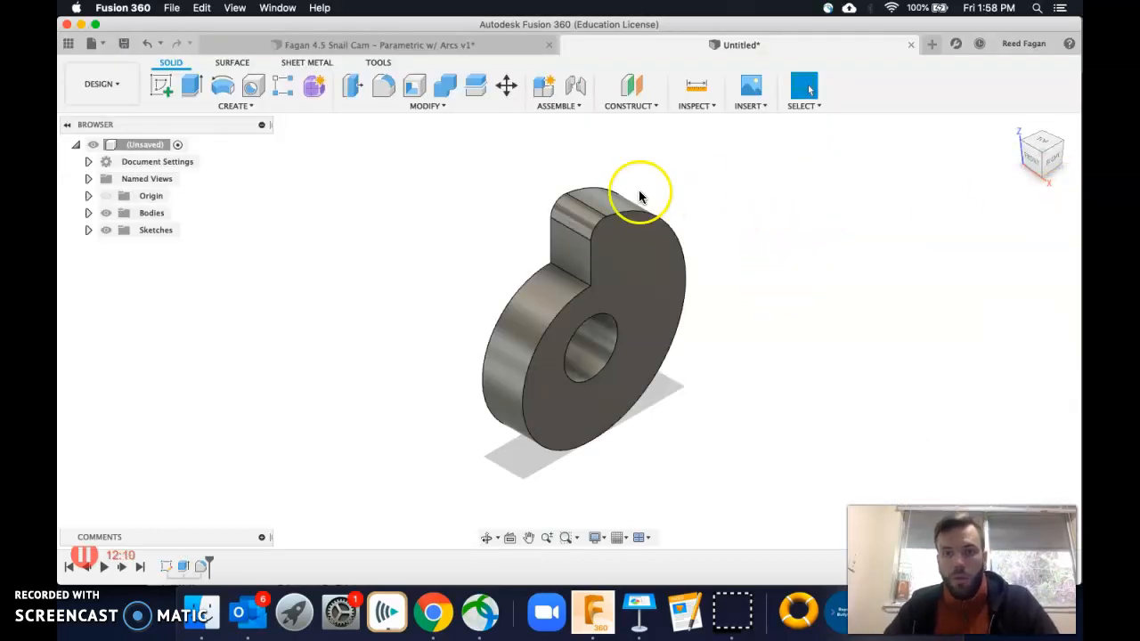
click(1054, 161)
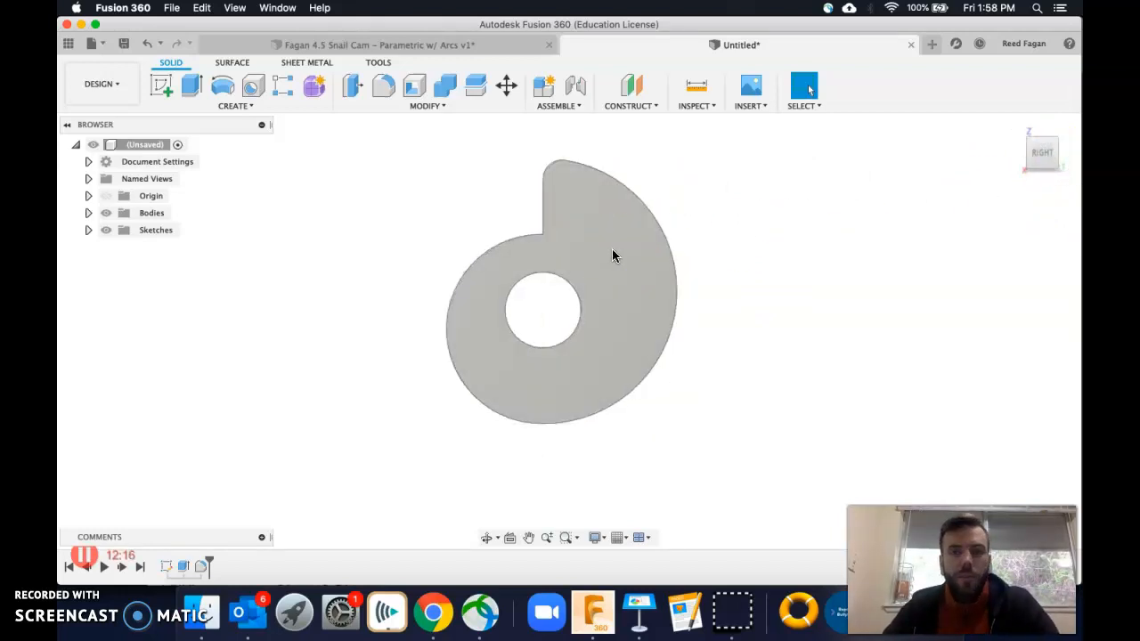
- Set the nominal diameter user parameter d to 2 in to resize the snail cam
click(526, 162)
click(449, 110)
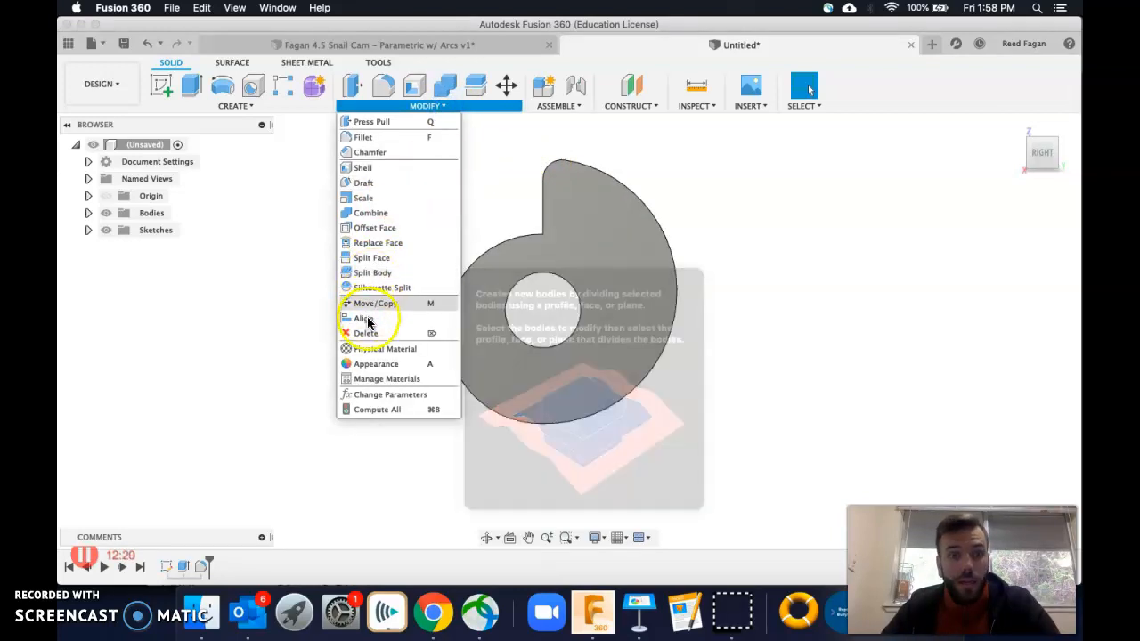
click(381, 395)
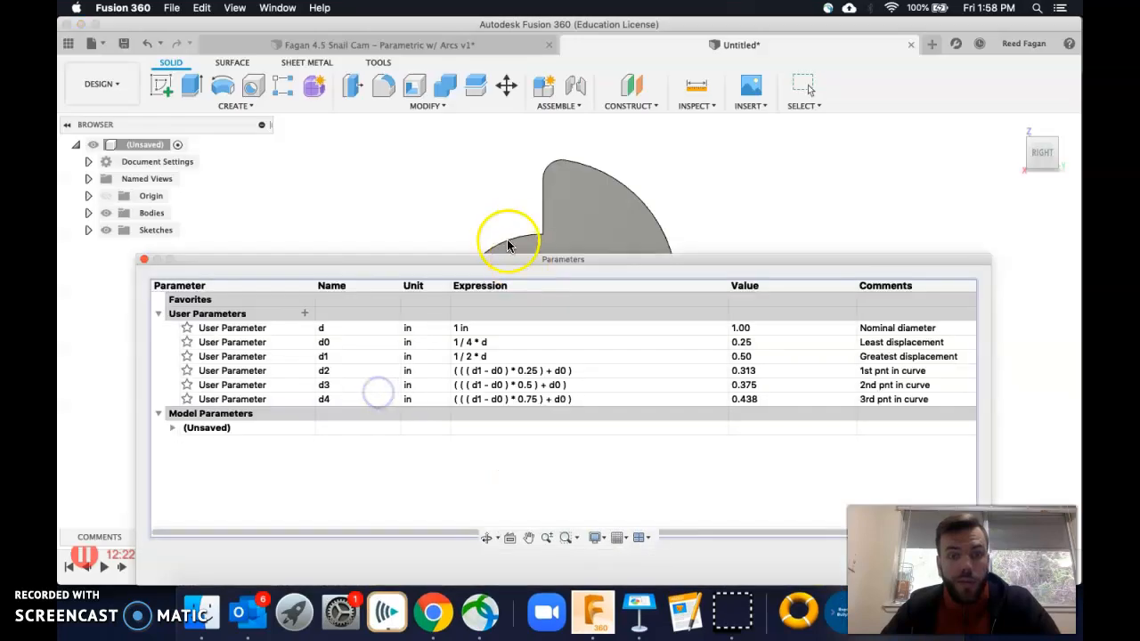
click(740, 330)
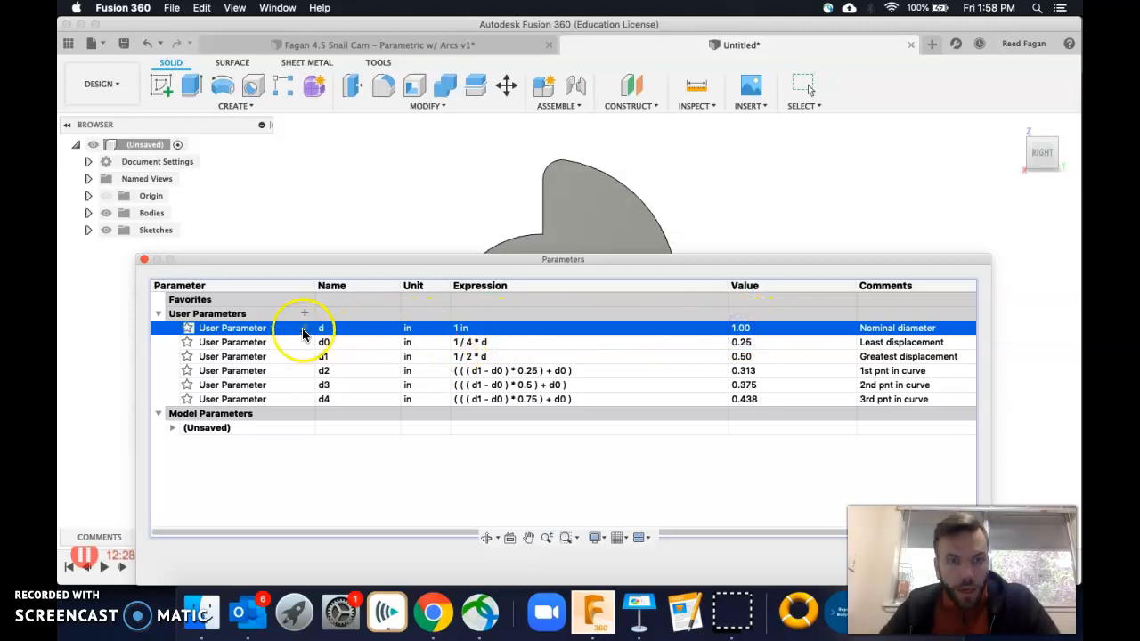
click(459, 329)
click(455, 328)
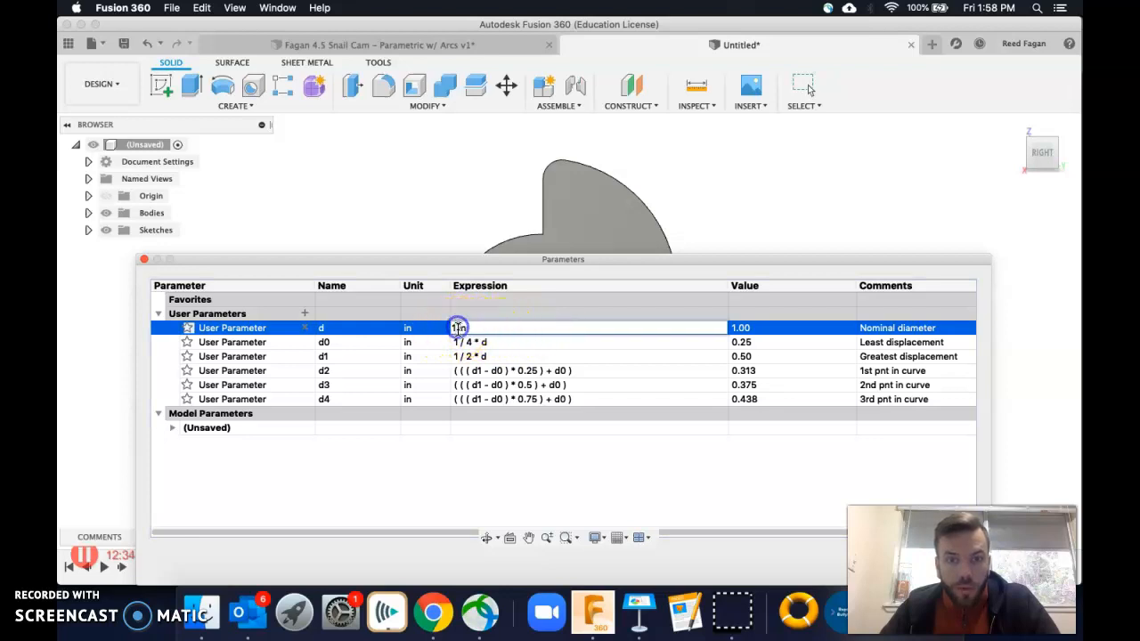
click(733, 330)
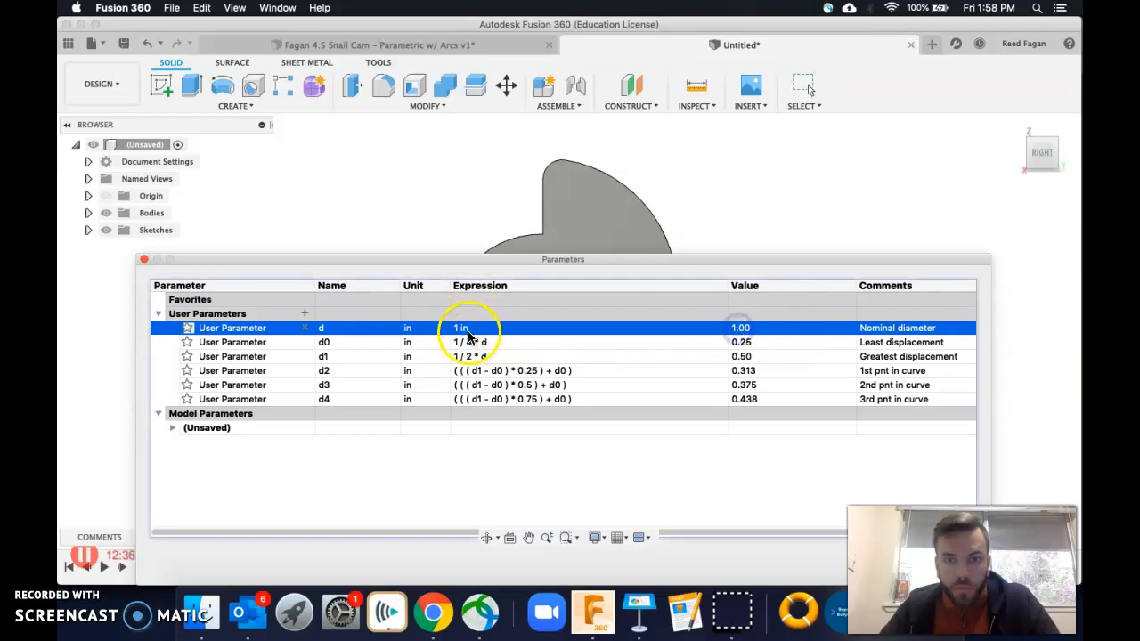
click(461, 327)
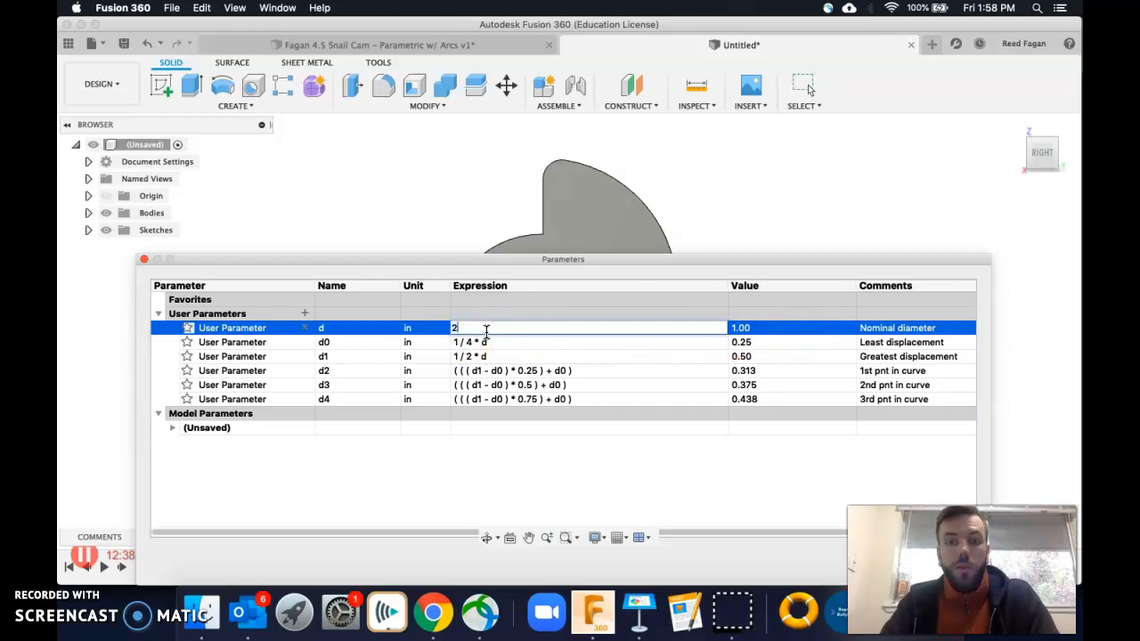
key(Return)
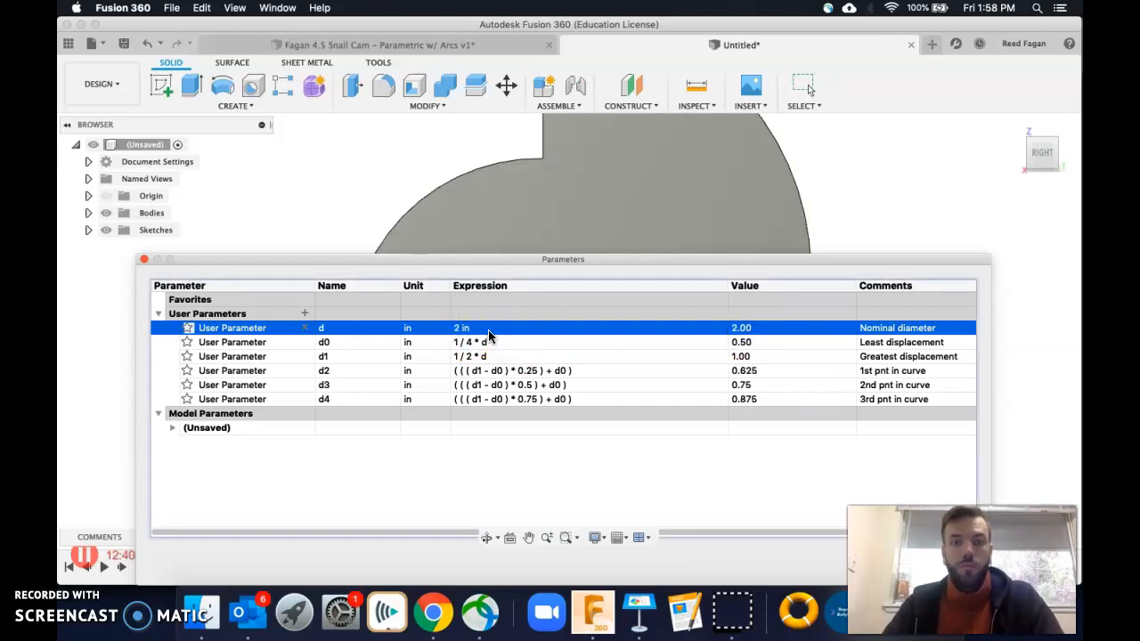